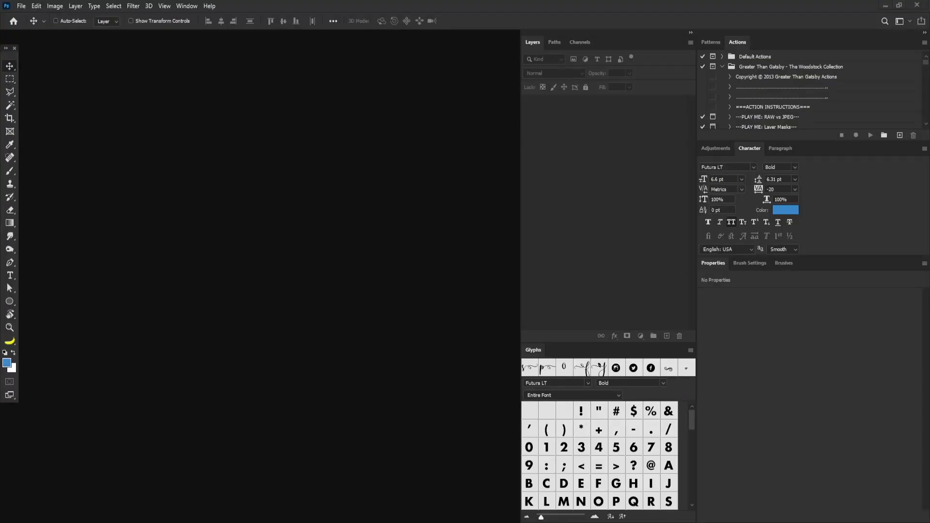
# Open Splashes.psd and add a new layer named Blue_bg directly above the Background layer
pyautogui.moveTo(114, 167); pyautogui.dragTo(120, 119)
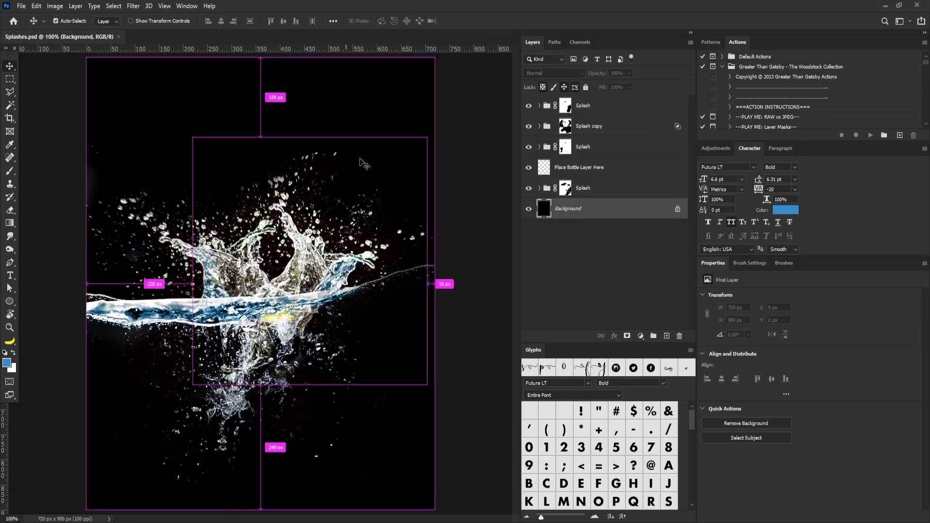
pyautogui.scroll(-1, 336, 170)
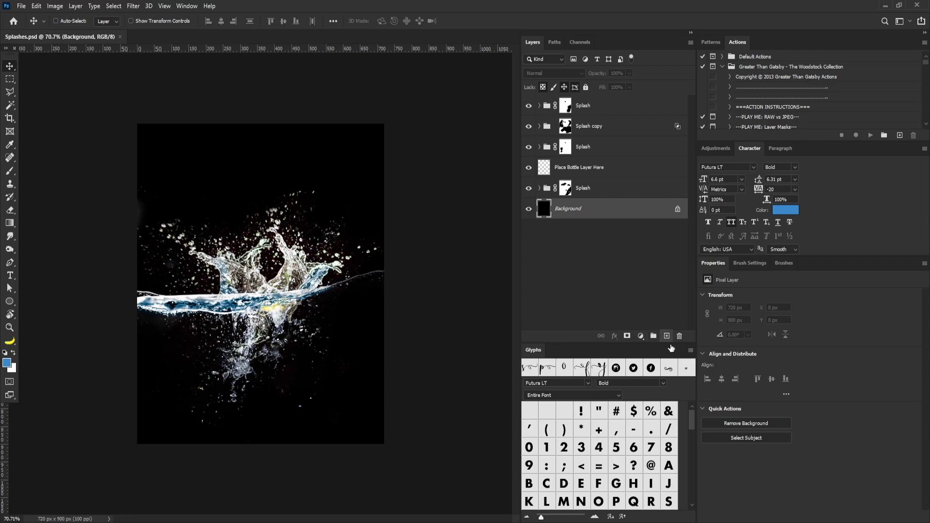
pyautogui.keyDown('alt'); pyautogui.click(666, 336); pyautogui.keyUp('alt')
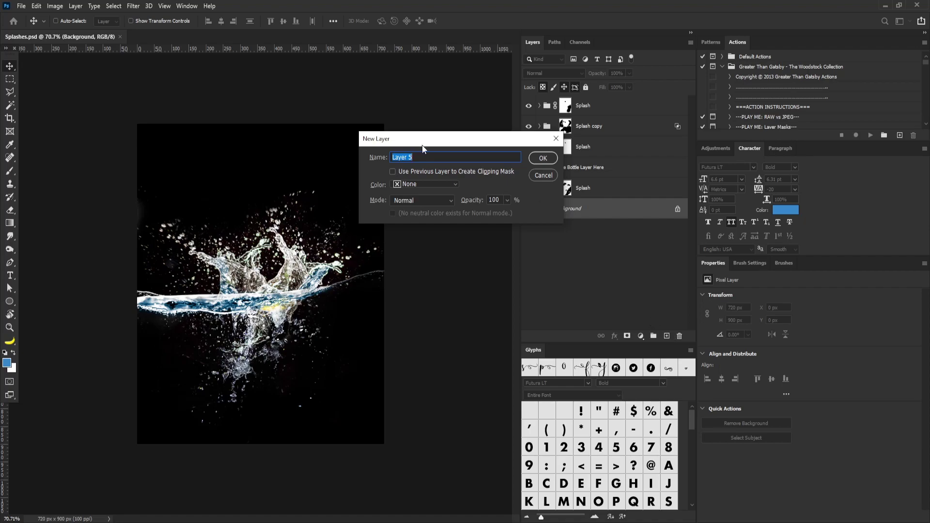
pyautogui.write('Blue_bg')
pyautogui.click(542, 157)
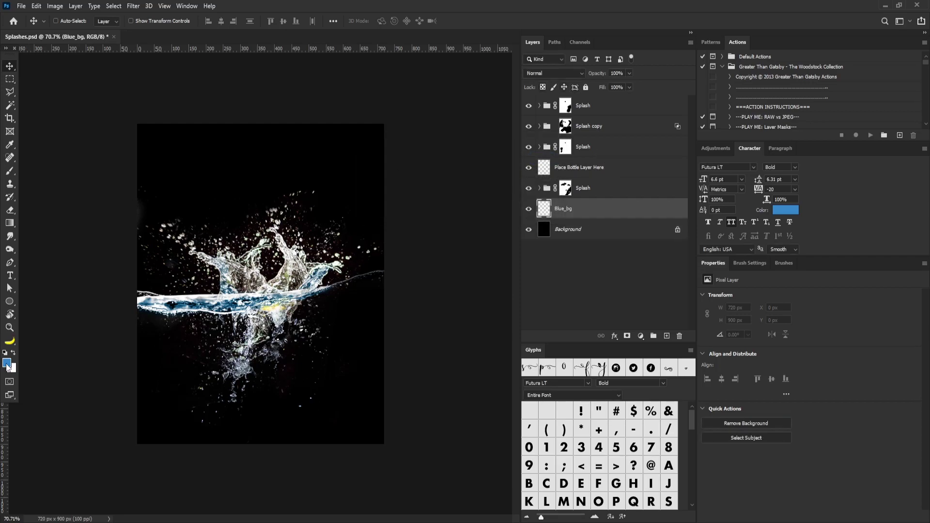
# Choose 3385cd as the foreground colour and fill the Blue_bg layer with it
pyautogui.click(7, 363)
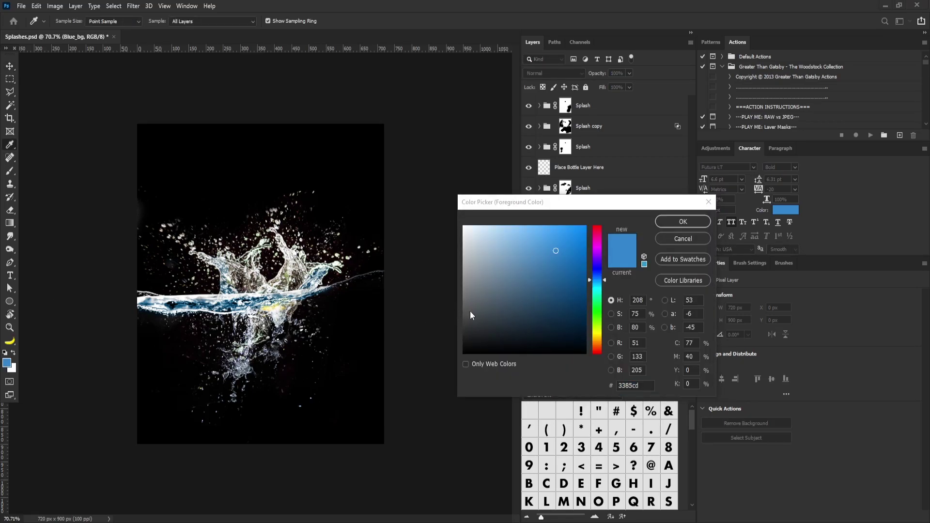
pyautogui.click(632, 385)
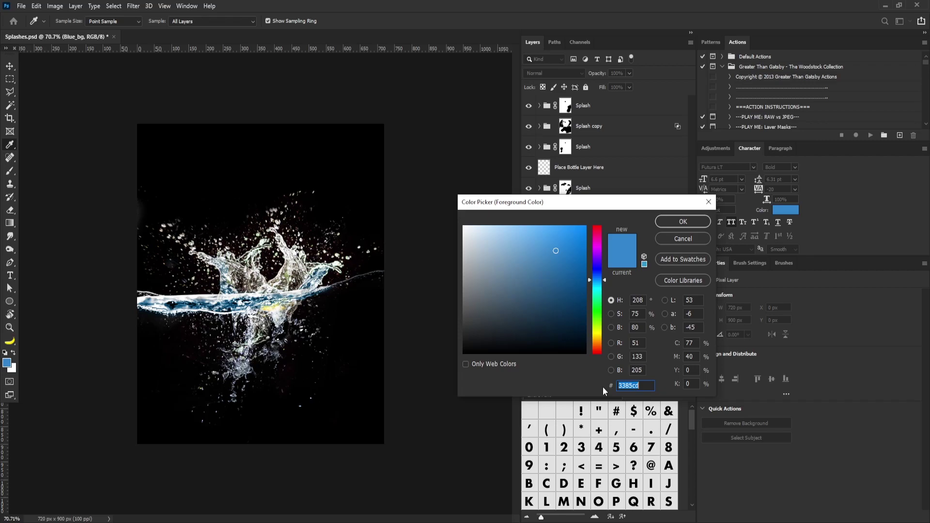
pyautogui.click(638, 386)
pyautogui.click(665, 224)
pyautogui.press('v')
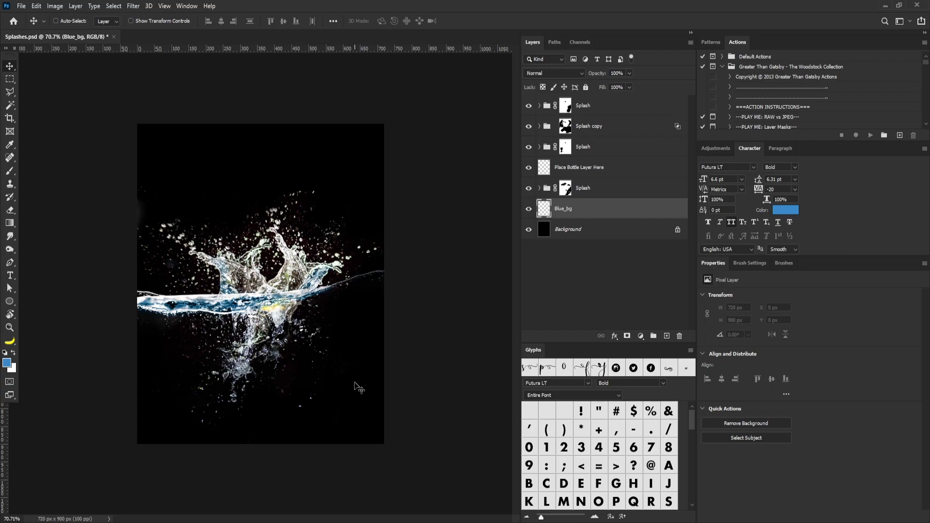
pyautogui.hotkey('alt', 'BackSpace')
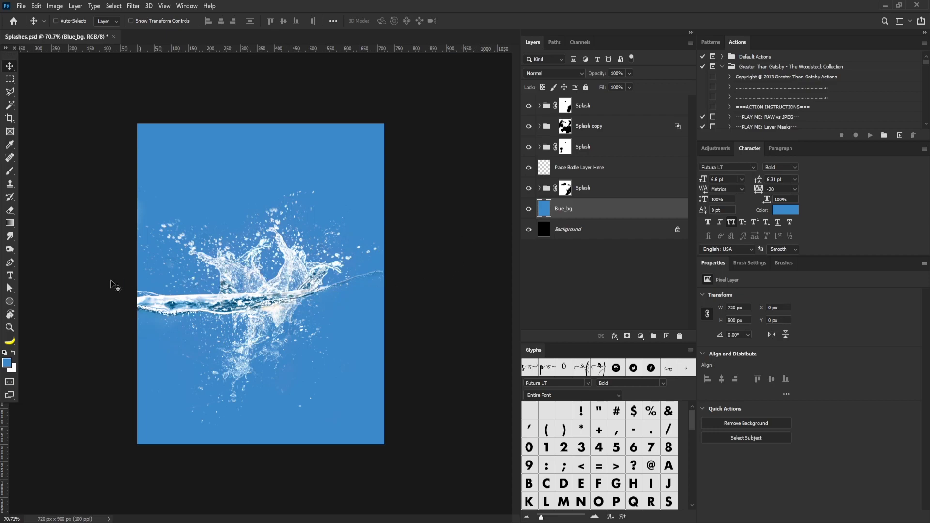
# Create a new layer named Light_Blue directly above the Blue_bg layer
pyautogui.keyDown('alt'); pyautogui.click(666, 336); pyautogui.keyUp('alt')
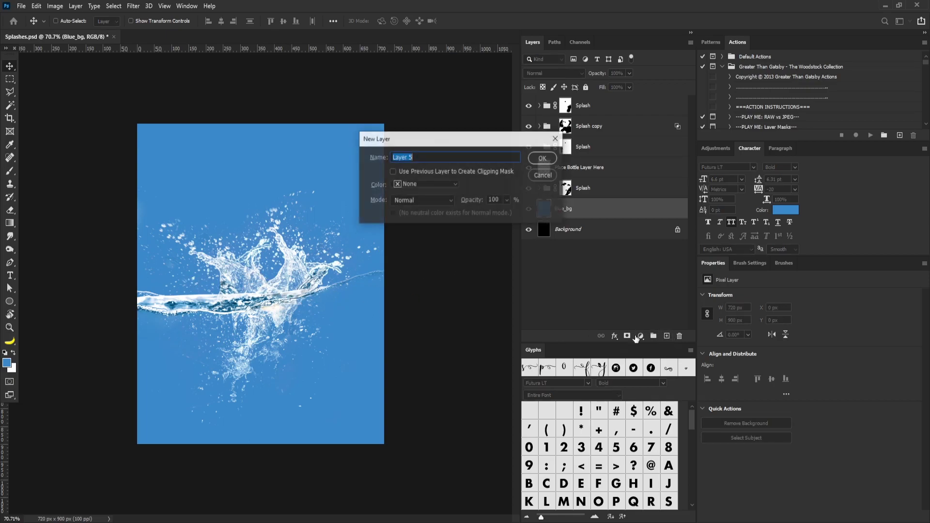
pyautogui.write('Light')
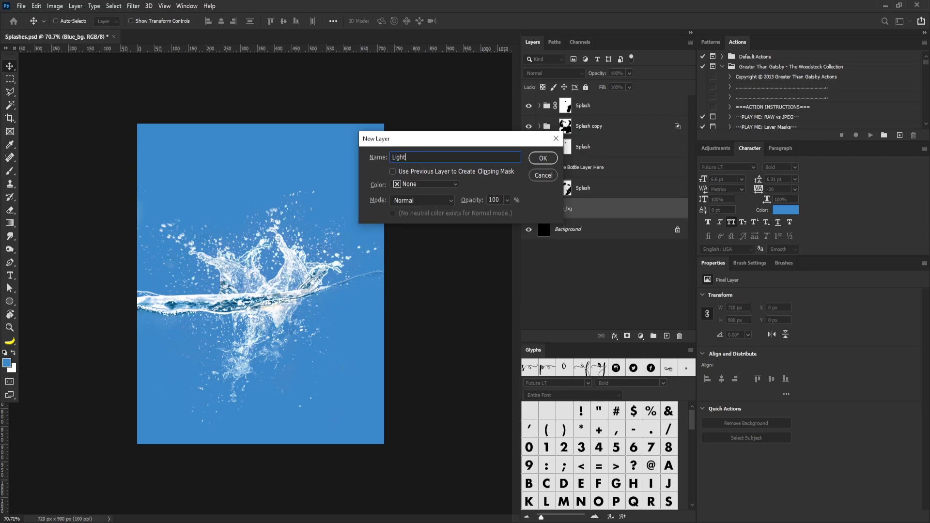
pyautogui.write('_Blue')
pyautogui.press('Return')
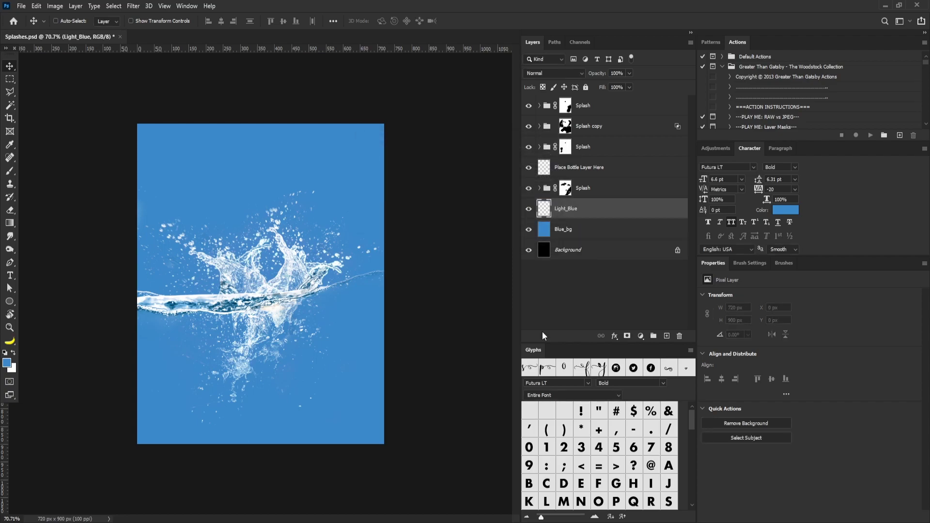
# Set the foreground colour to the lighter blue 4499dc
pyautogui.click(7, 363)
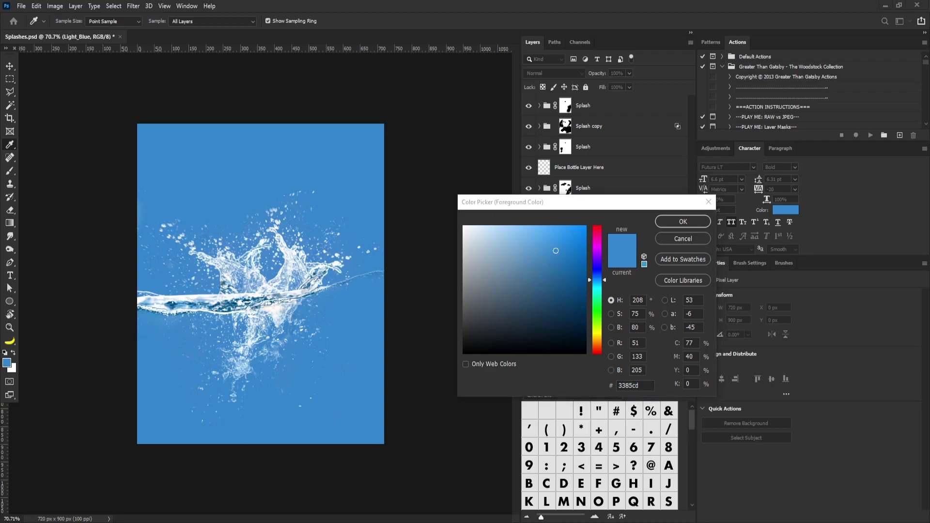
pyautogui.click(613, 389)
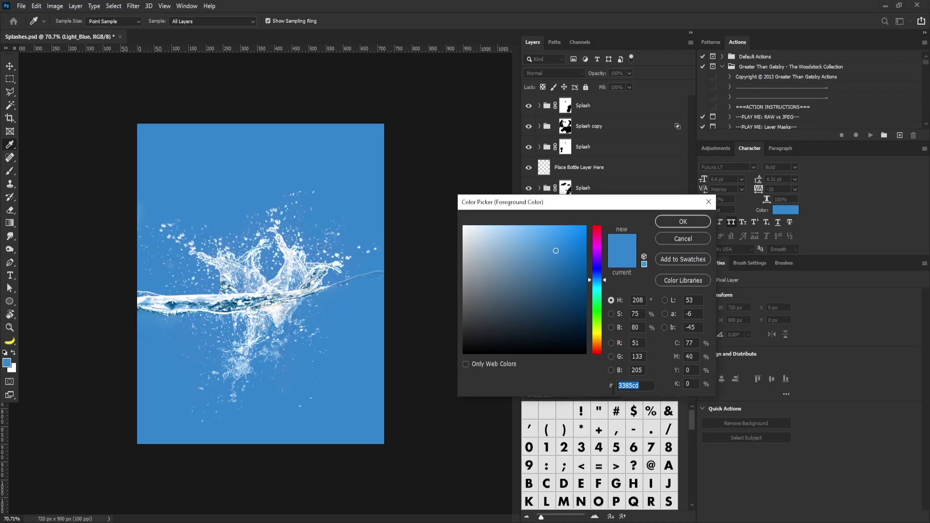
pyautogui.write('4499dc')
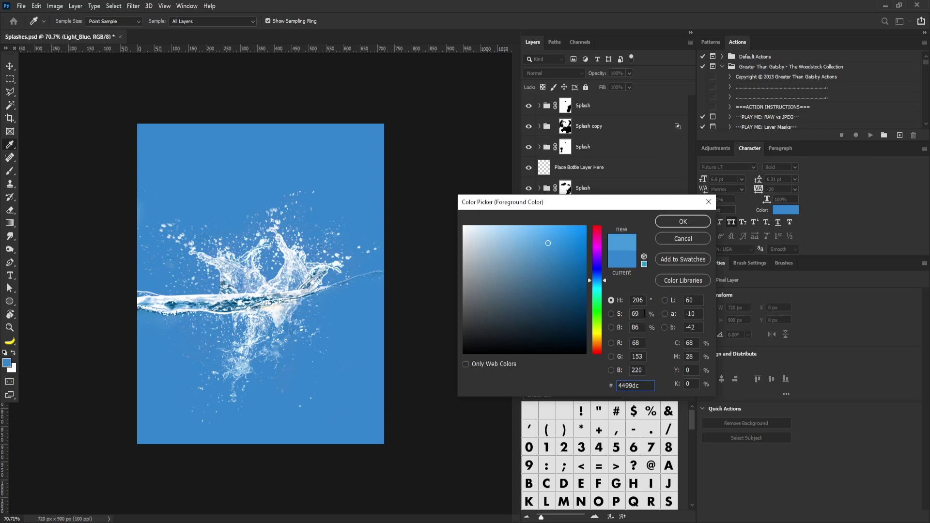
pyautogui.click(682, 221)
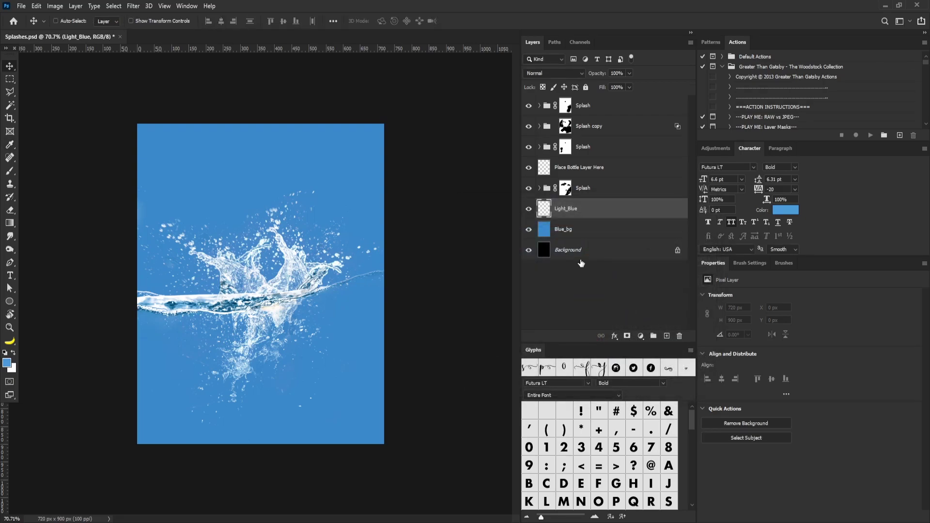
# Activate the Brush tool and enlarge its tip to 600 px
pyautogui.press('b')
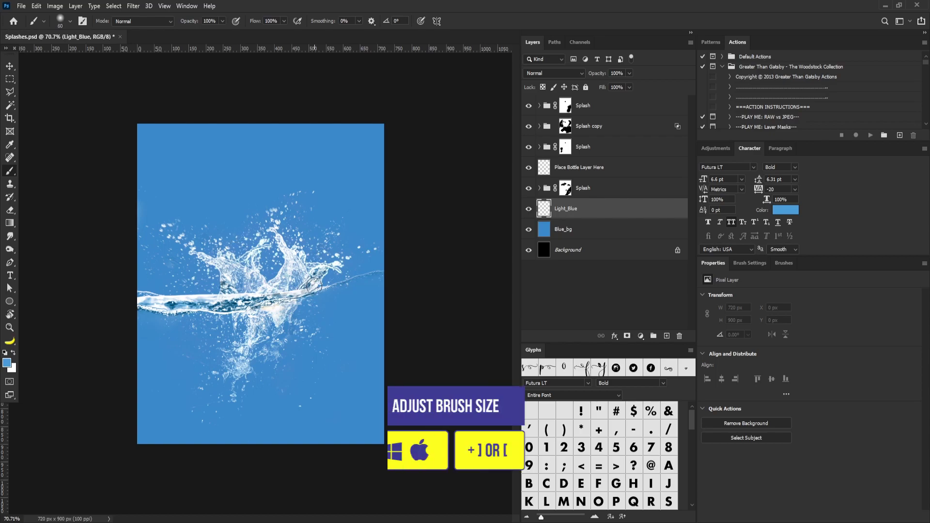
pyautogui.press(']')
pyautogui.press(']')
pyautogui.press(']')
pyautogui.press(']')
pyautogui.press(']')
pyautogui.press(']')
pyautogui.press(']')
pyautogui.press(']')
pyautogui.press(']')
pyautogui.press(']')
pyautogui.press(']')
pyautogui.press(']')
pyautogui.press(']')
pyautogui.press(']')
pyautogui.press(']')
pyautogui.press(']')
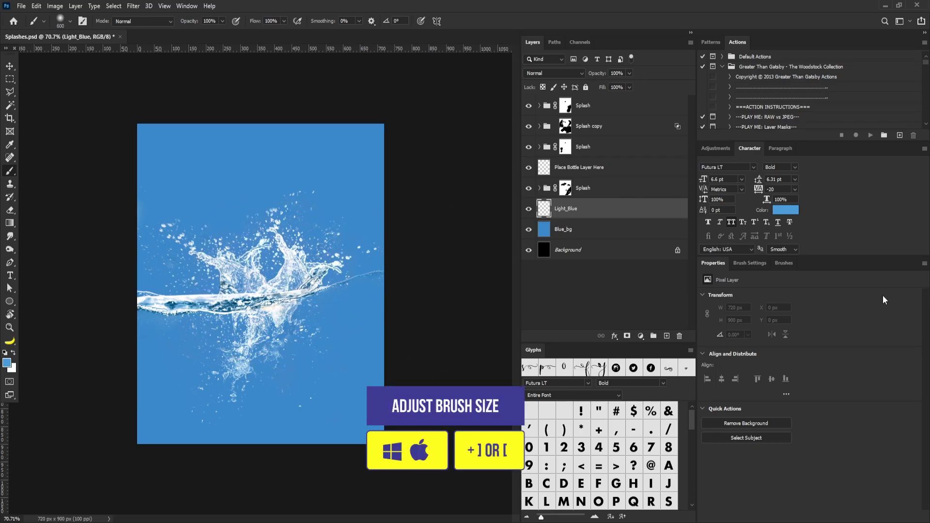
# Choose the soft round tip with 0% hardness in the brush settings, size it to 250 px and dab the middle of Light_Blue
pyautogui.click(751, 266)
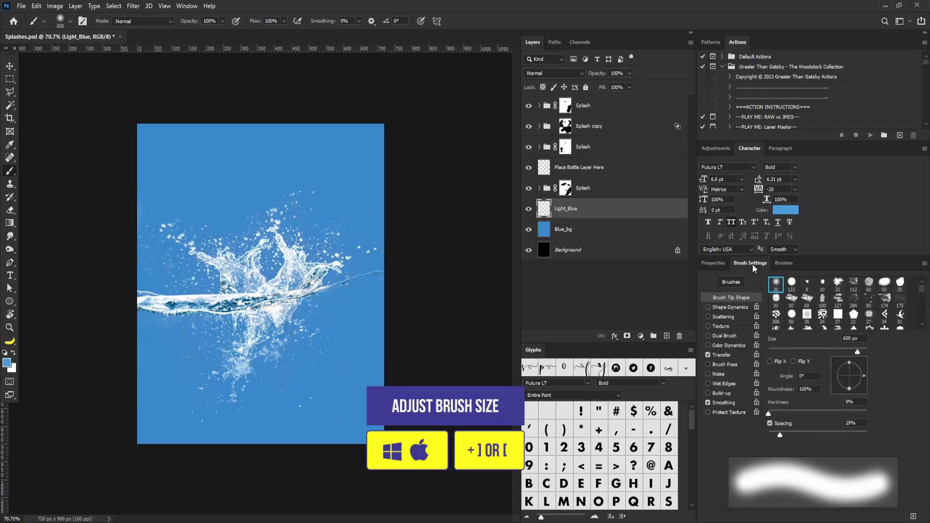
pyautogui.click(182, 6)
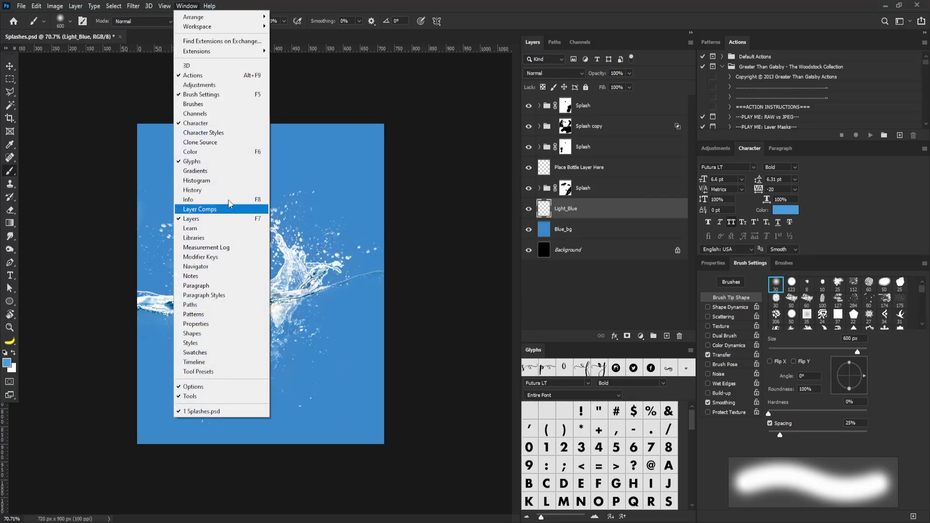
pyautogui.click(220, 95)
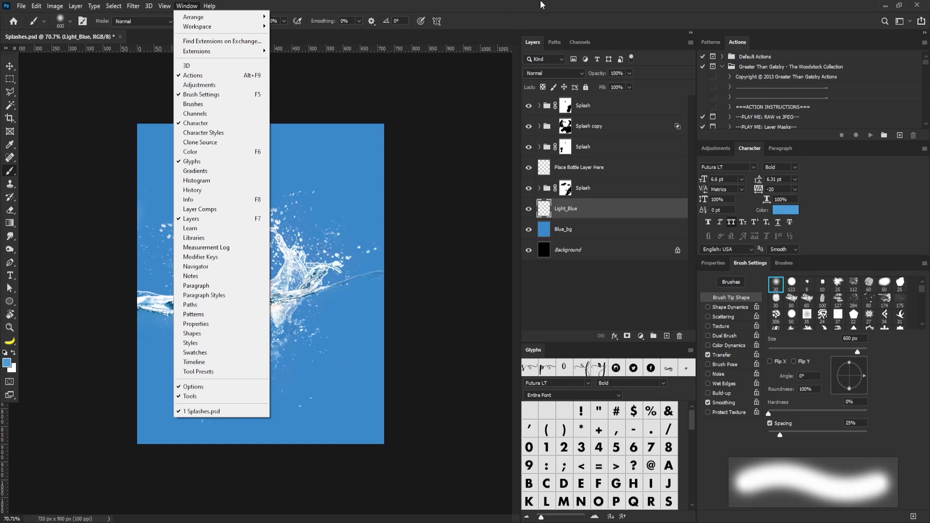
pyautogui.click(775, 285)
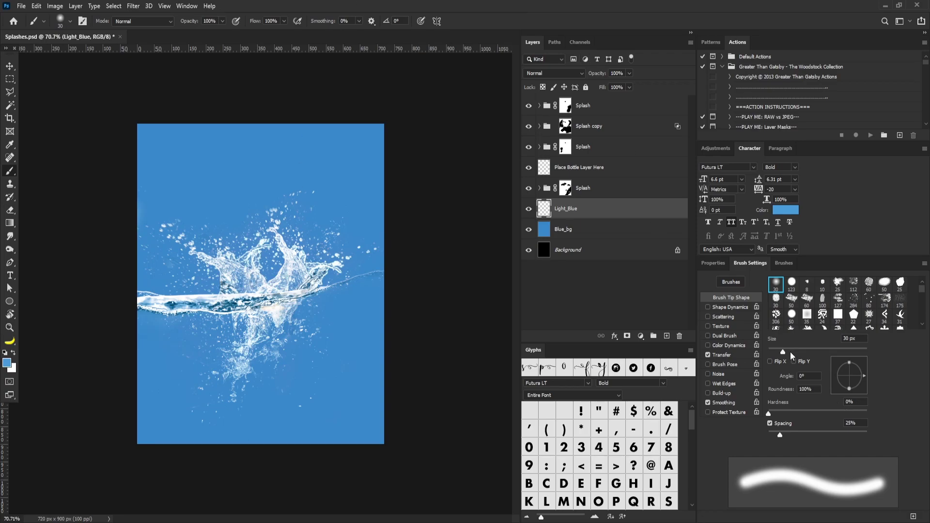
pyautogui.moveTo(790, 352); pyautogui.dragTo(809, 352)
pyautogui.press(']')
pyautogui.press(']')
pyautogui.press(']')
pyautogui.press(']')
pyautogui.press(']')
pyautogui.press(']')
pyautogui.press(']')
pyautogui.press(']')
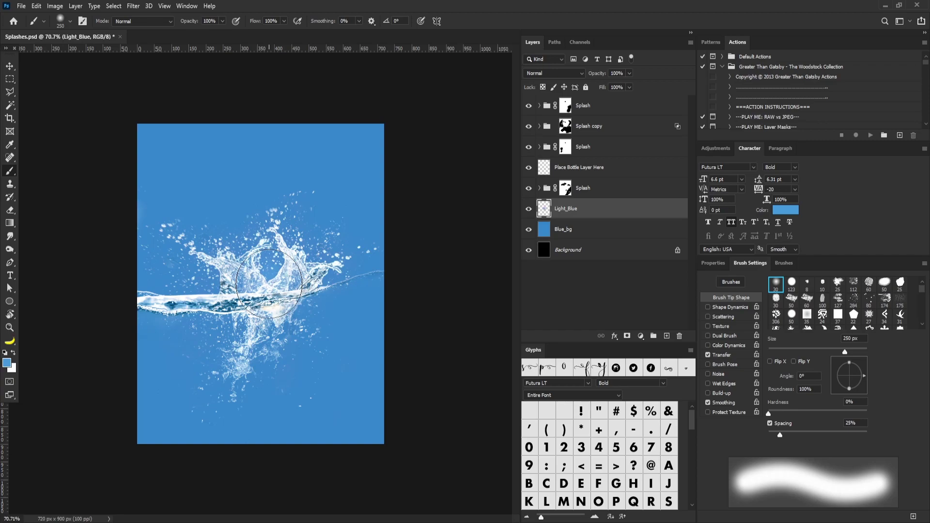
# Scale the Light_Blue glow up proportionally to about 264% with Free Transform so it extends beyond the canvas
pyautogui.hotkey('ctrl', 't')
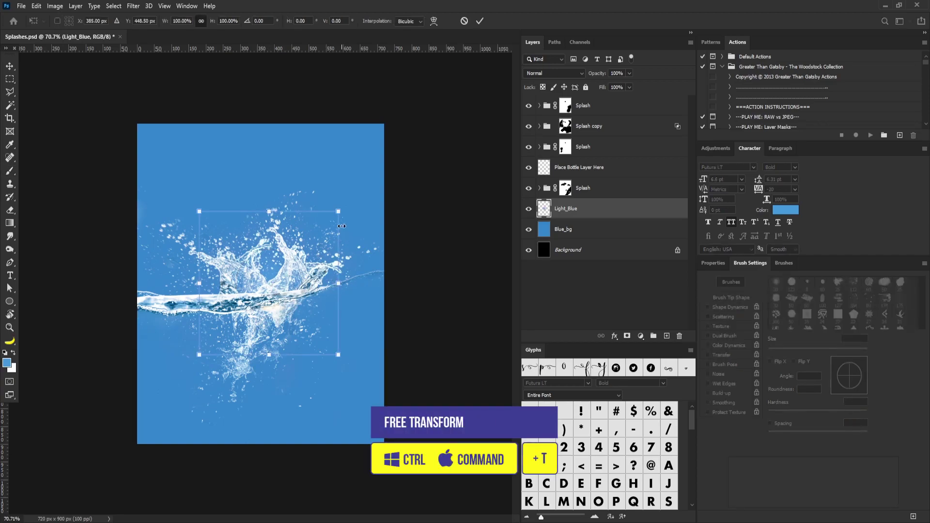
pyautogui.moveTo(338, 211); pyautogui.dragTo(495, 143)
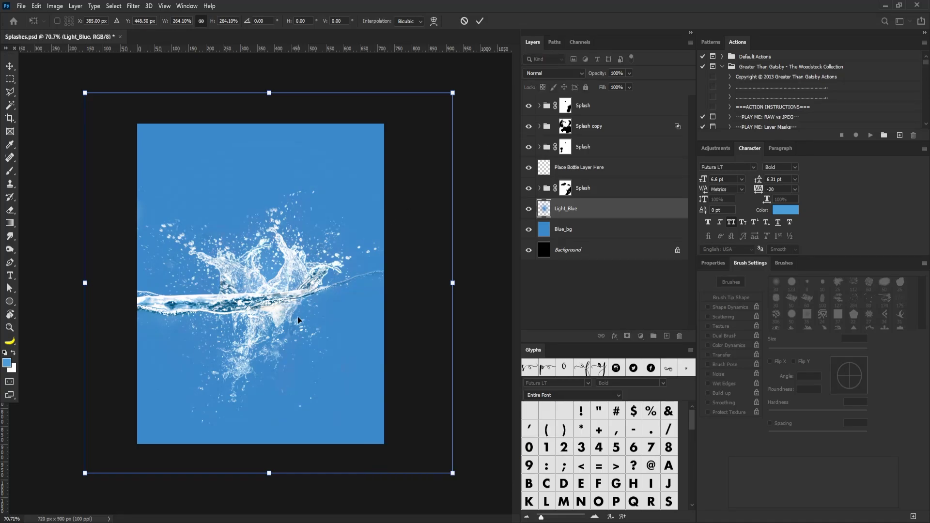
pyautogui.press('Return')
pyautogui.press('b')
pyautogui.press('v')
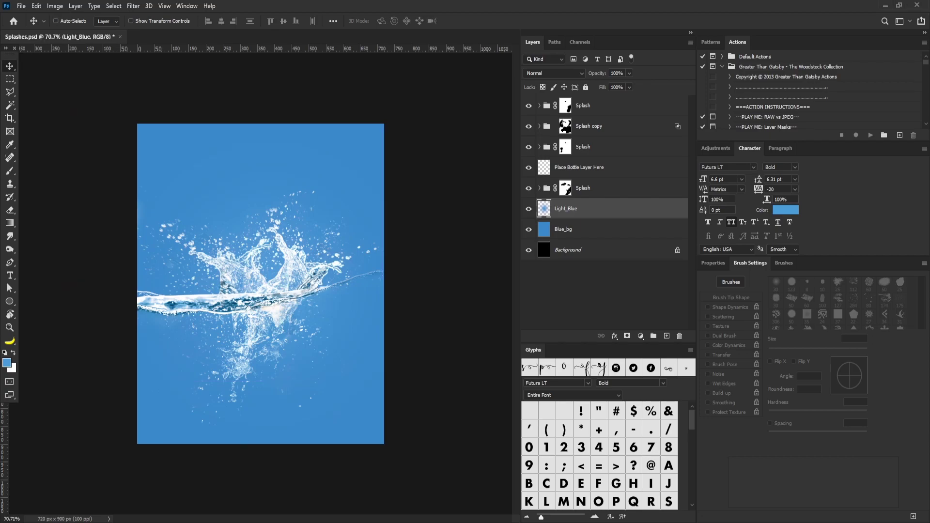
# Place the Bottle image above Light_Blue, rotated clockwise about 21.5° and shifted slightly upward
pyautogui.moveTo(289, 241); pyautogui.dragTo(288, 239)
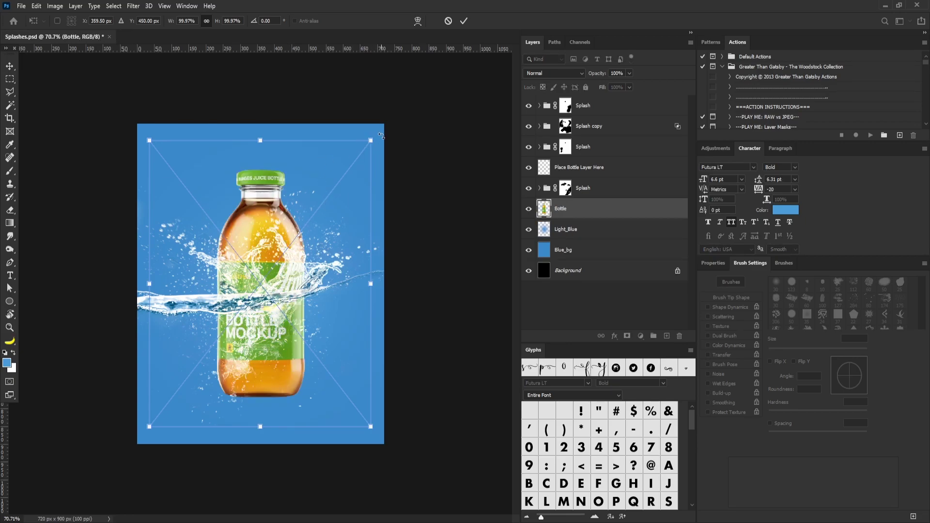
pyautogui.moveTo(380, 134); pyautogui.dragTo(399, 202)
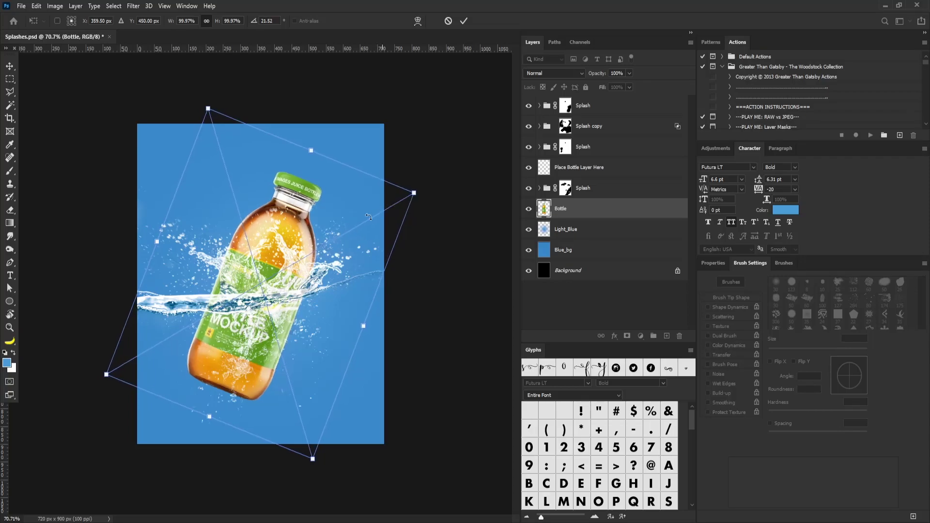
pyautogui.moveTo(298, 250); pyautogui.dragTo(296, 236)
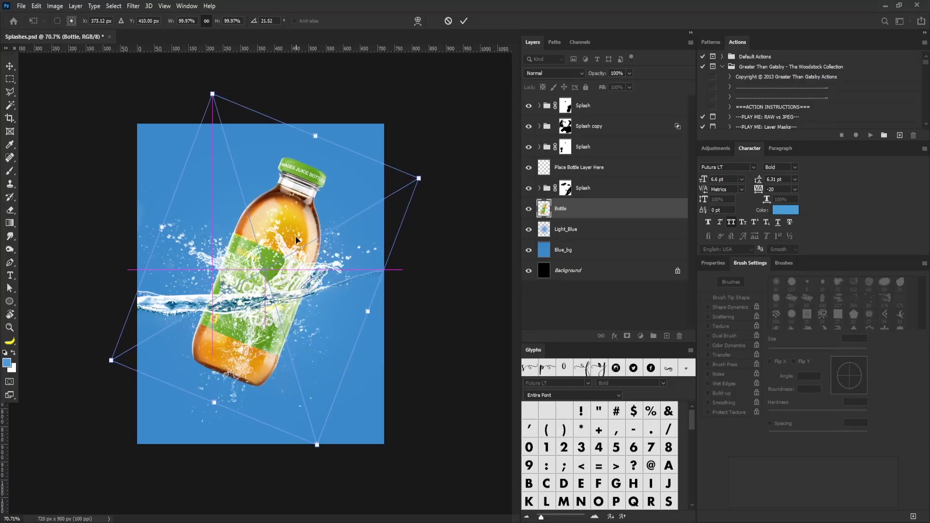
pyautogui.press('Return')
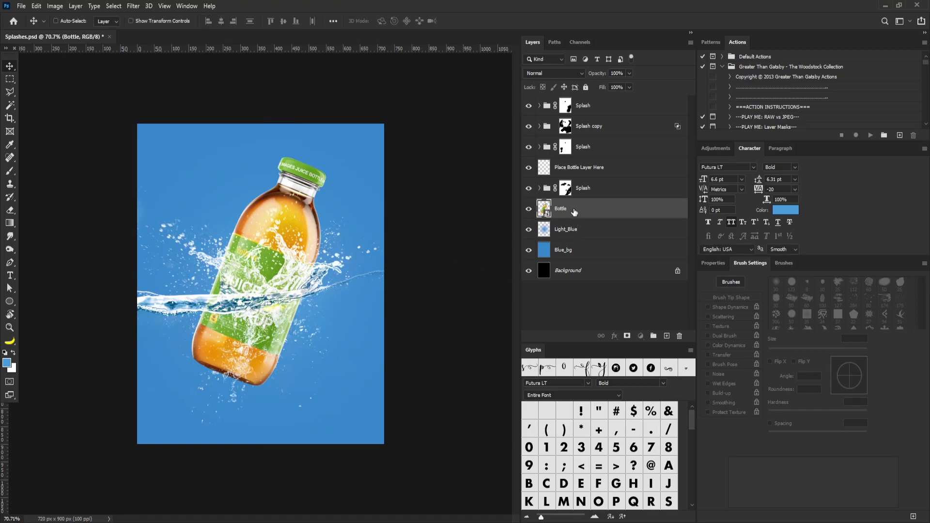
# Move the Bottle layer above the Place Bottle Layer Here placeholder and delete the placeholder layer
pyautogui.moveTo(573, 210); pyautogui.dragTo(584, 161)
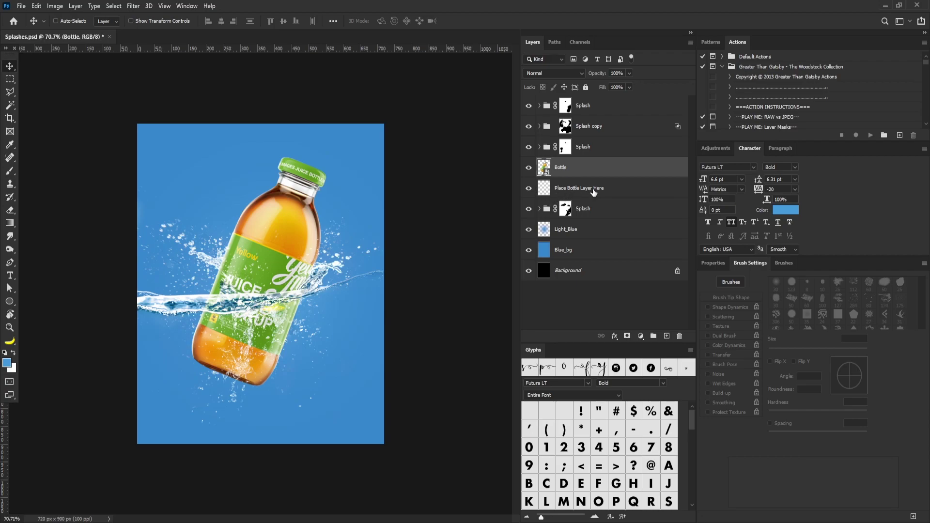
pyautogui.moveTo(577, 191); pyautogui.dragTo(679, 336)
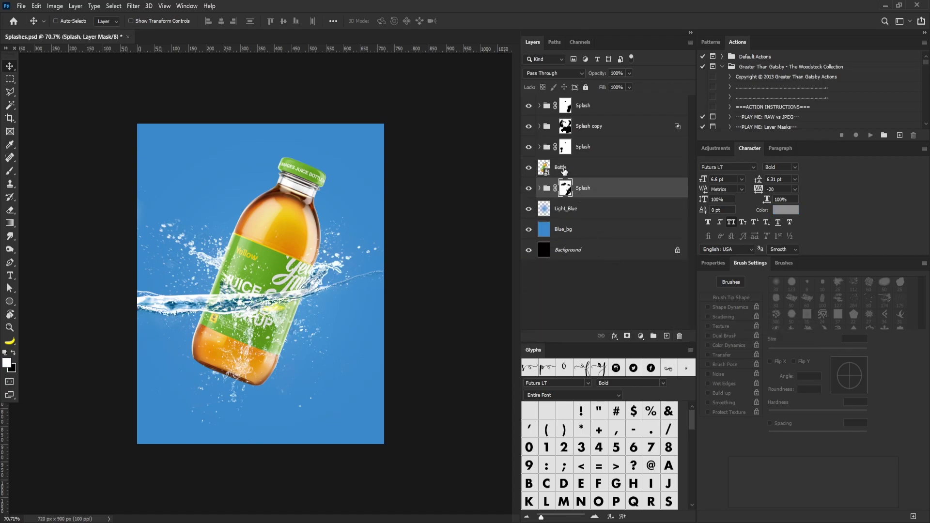
# Shift the bottle slightly to the right and down within the splash
pyautogui.click(561, 168)
pyautogui.moveTo(285, 239); pyautogui.dragTo(293, 245)
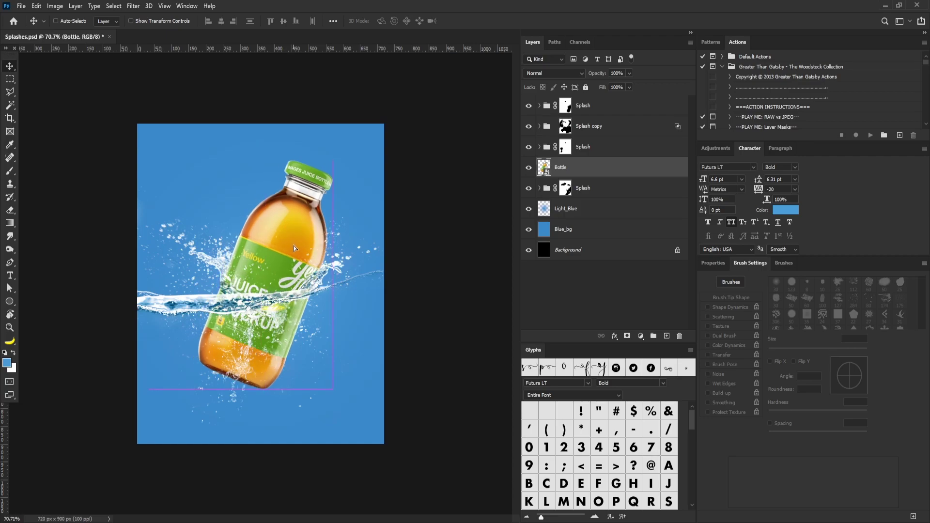
pyautogui.hotkey('ctrl', '+')
pyautogui.hotkey('ctrl', '+')
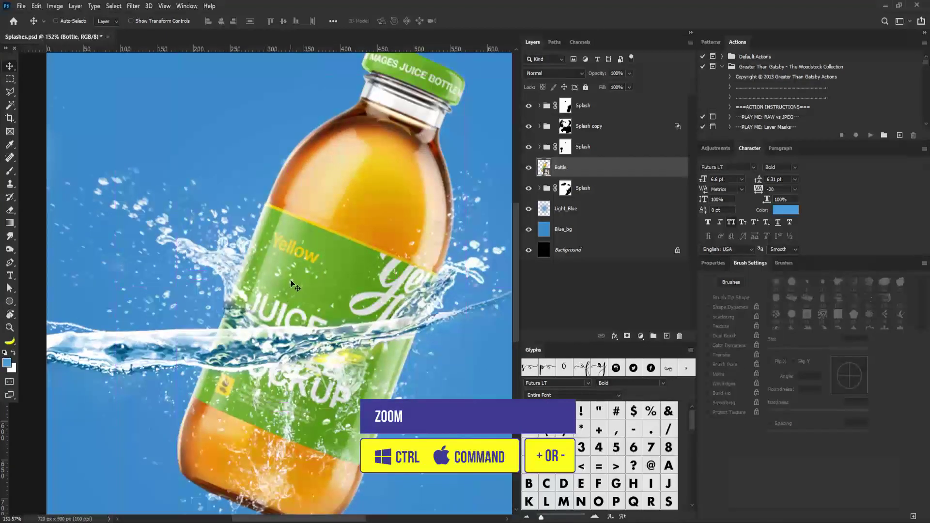
pyautogui.moveTo(295, 281); pyautogui.dragTo(291, 280)
# Draw a Pen path along the upper edge of the water surface, from just outside the bottle's one side to the other
pyautogui.hotkey('ctrl', '-')
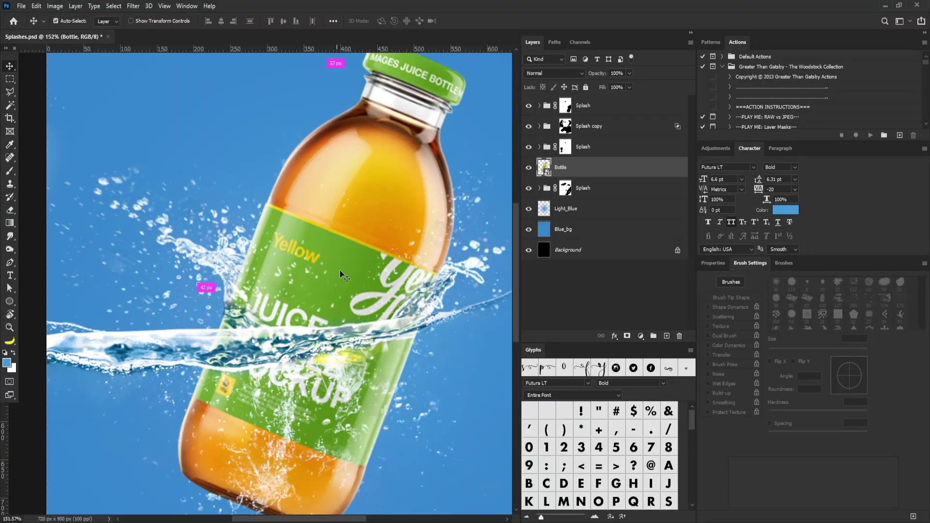
pyautogui.hotkey('ctrl', '-')
pyautogui.scroll(3, 284, 276)
pyautogui.press('p')
pyautogui.scroll(3, 252, 323)
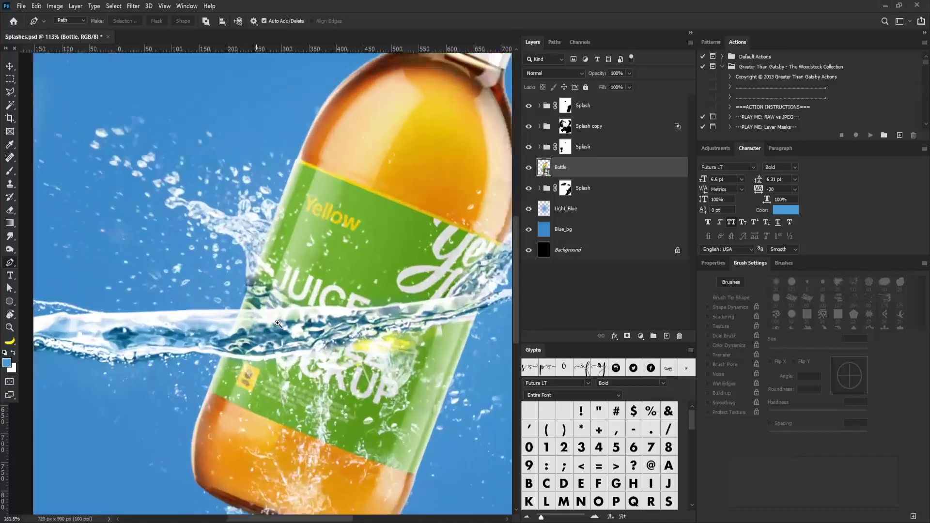
pyautogui.click(217, 313)
pyautogui.moveTo(242, 314); pyautogui.dragTo(253, 315)
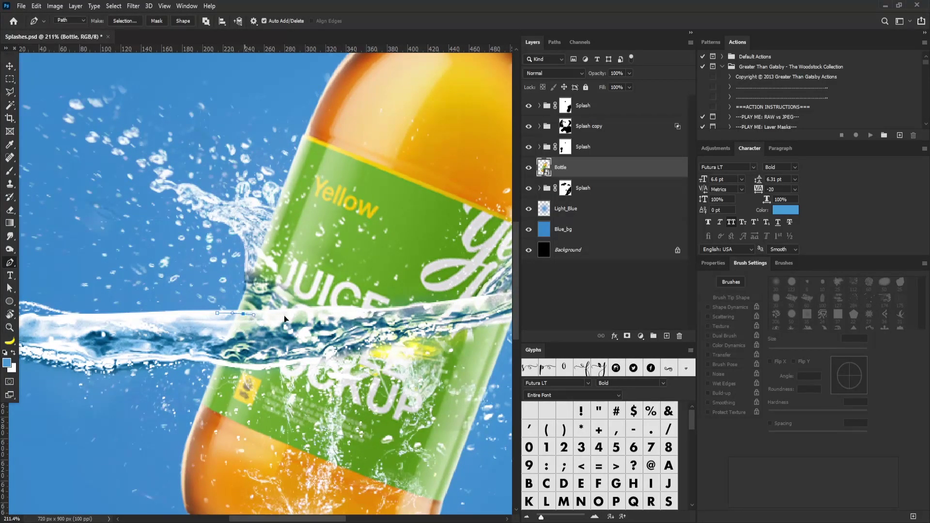
pyautogui.click(293, 308)
pyautogui.moveTo(351, 310); pyautogui.dragTo(333, 319)
pyautogui.moveTo(394, 314); pyautogui.dragTo(407, 306)
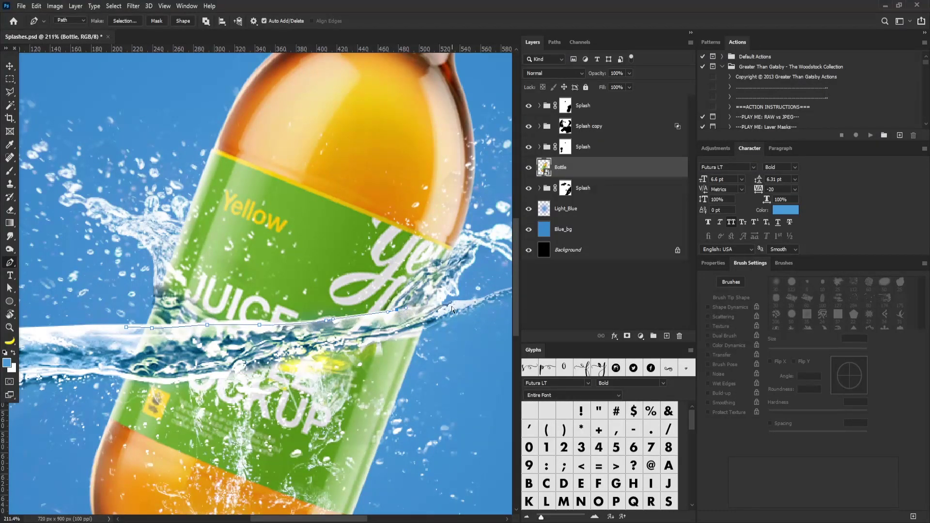
pyautogui.hotkey('ctrl', 'z')
pyautogui.moveTo(366, 319); pyautogui.dragTo(430, 310)
pyautogui.scroll(-5, 412, 334)
pyautogui.scroll(2, 401, 343)
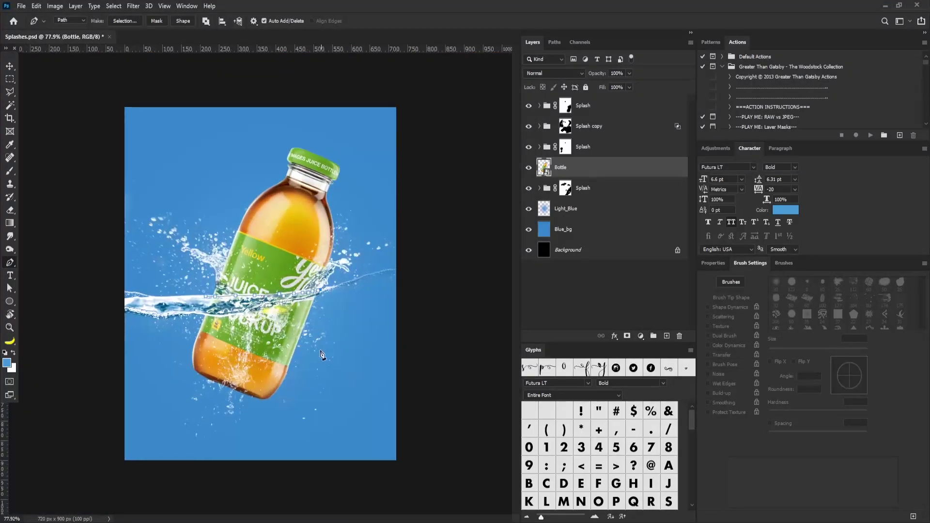
# Close the path around the bottle's submerged lower part and mask that area out on the Bottle layer
pyautogui.click(277, 402)
pyautogui.click(203, 418)
pyautogui.click(160, 380)
pyautogui.scroll(3, 261, 310)
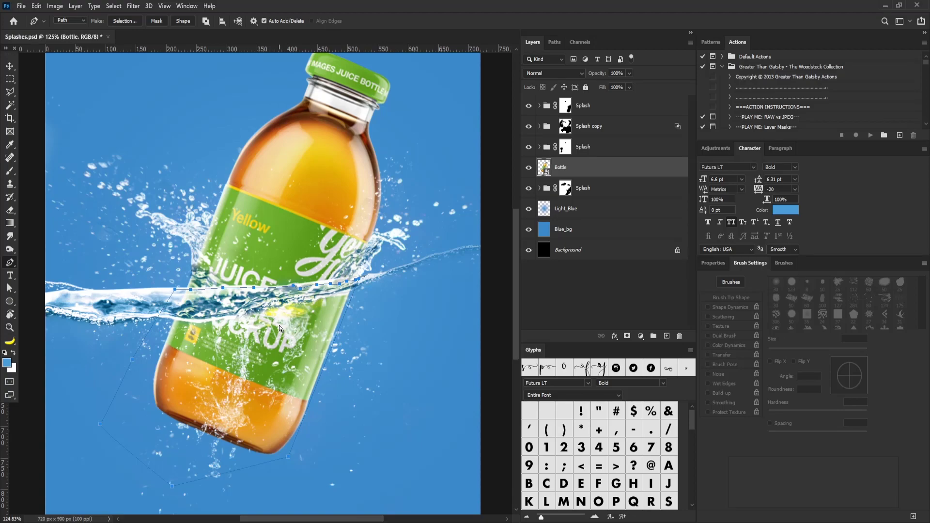
pyautogui.hotkey('ctrl', 'Return')
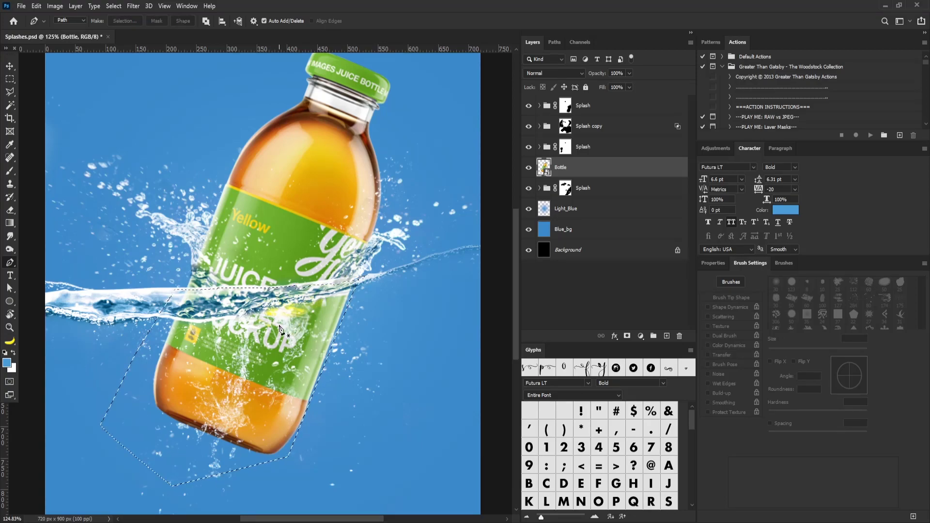
pyautogui.click(627, 337)
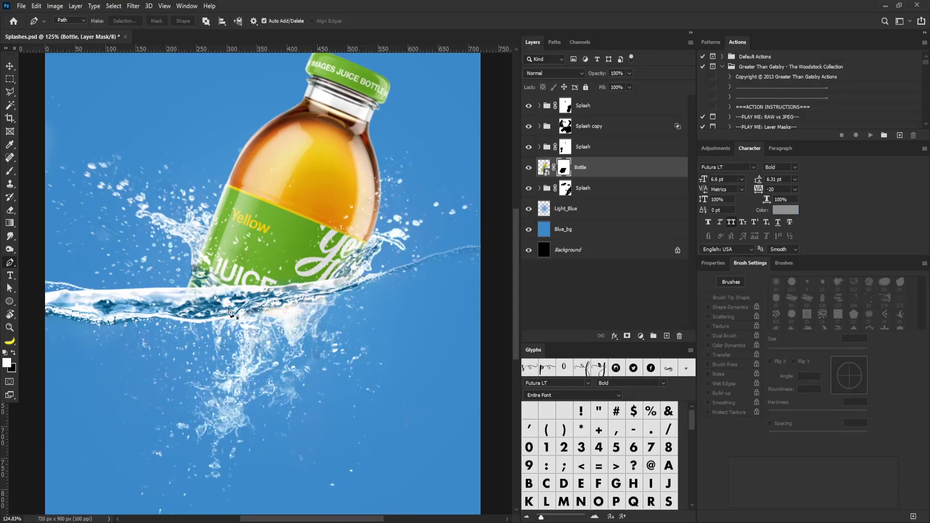
# Place the Orange image above the Bottle layer, scaled to about 71% and rotated about 2.3°, below the water line
pyautogui.scroll(-2, 295, 314)
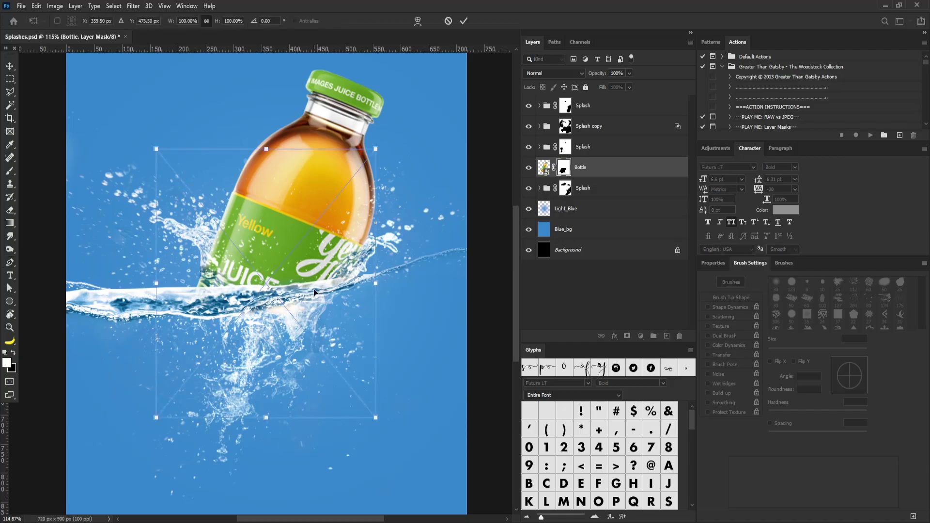
pyautogui.moveTo(271, 223); pyautogui.dragTo(289, 329)
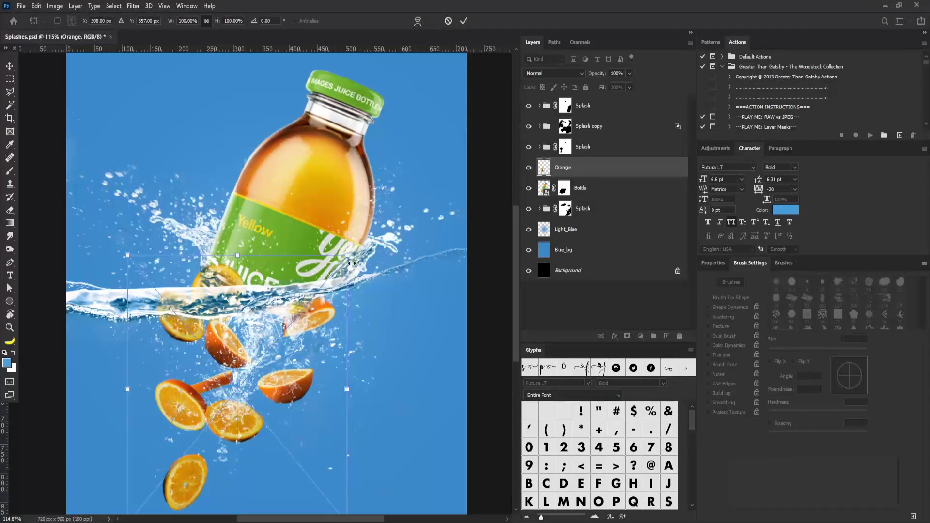
pyautogui.moveTo(347, 255); pyautogui.dragTo(315, 293)
pyautogui.moveTo(274, 356); pyautogui.dragTo(275, 343)
pyautogui.moveTo(332, 309); pyautogui.dragTo(380, 279)
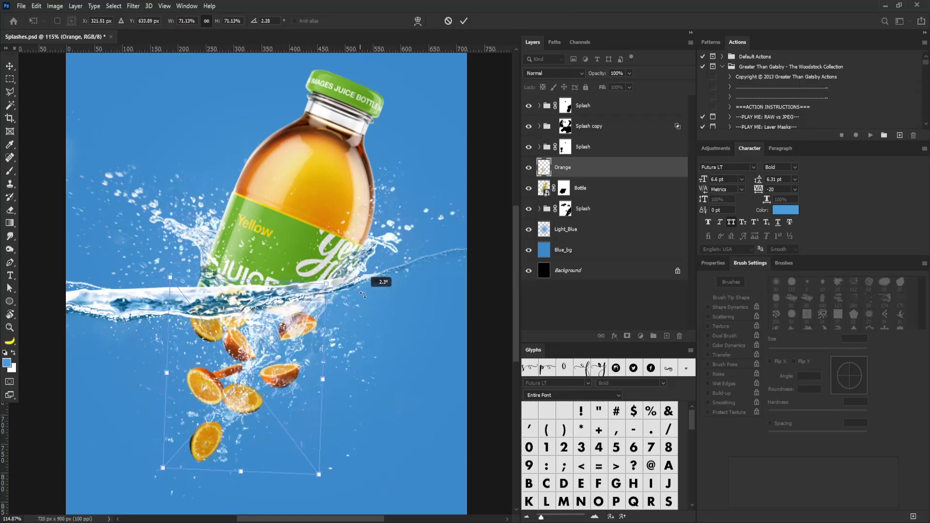
pyautogui.moveTo(260, 342)
pyautogui.mouseDown()
pyautogui.moveTo(267, 347)
pyautogui.moveTo(254, 356)
pyautogui.mouseUp()
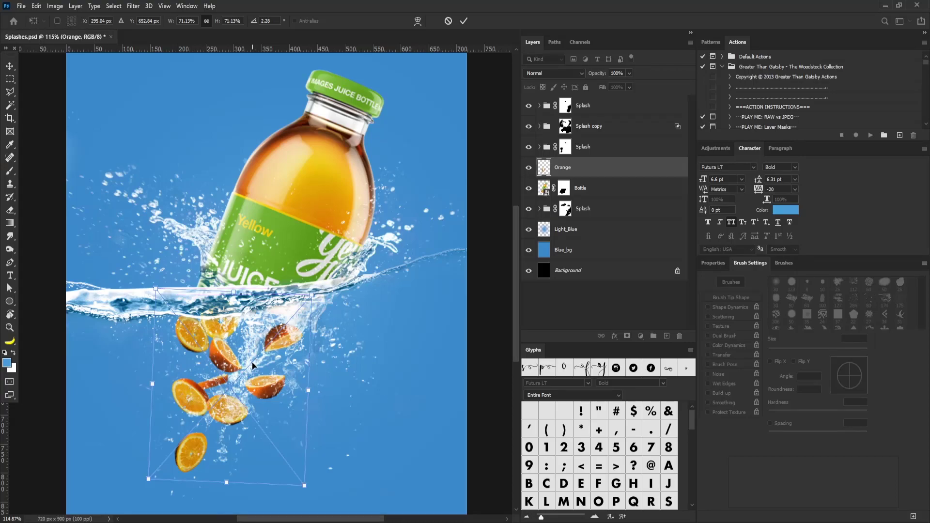
pyautogui.press('Return')
# Place the leafs image above Orange, scaled to 0.91% and rotated about 48°, among the orange slices
pyautogui.press('p')
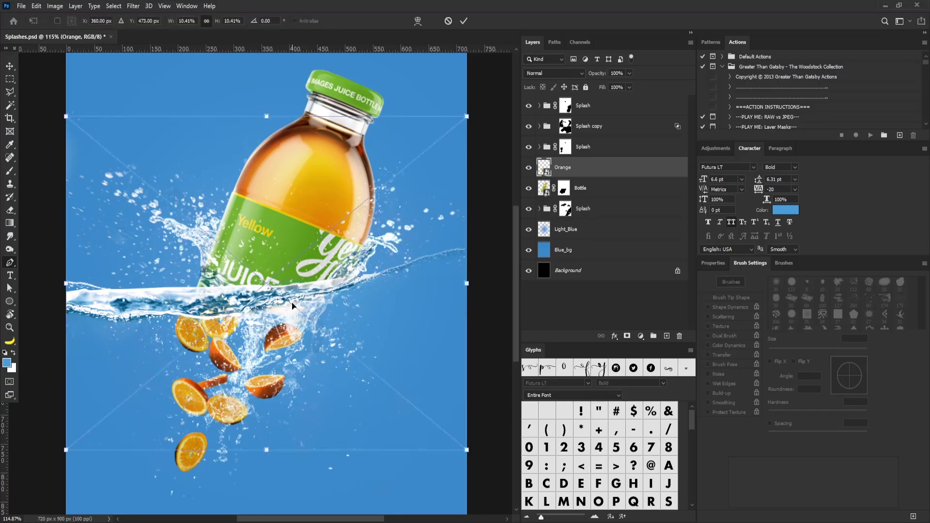
pyautogui.moveTo(466, 117); pyautogui.dragTo(290, 358)
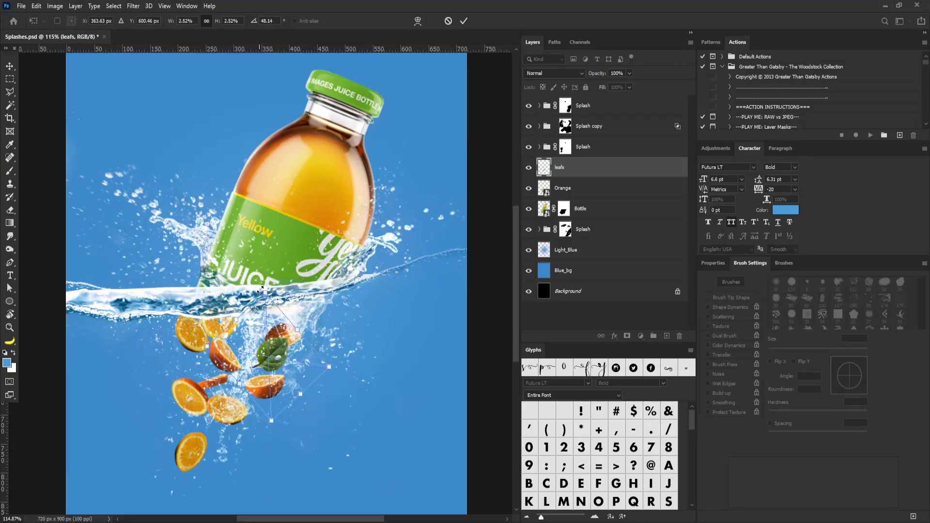
pyautogui.moveTo(265, 290); pyautogui.dragTo(264, 326)
pyautogui.press('Return')
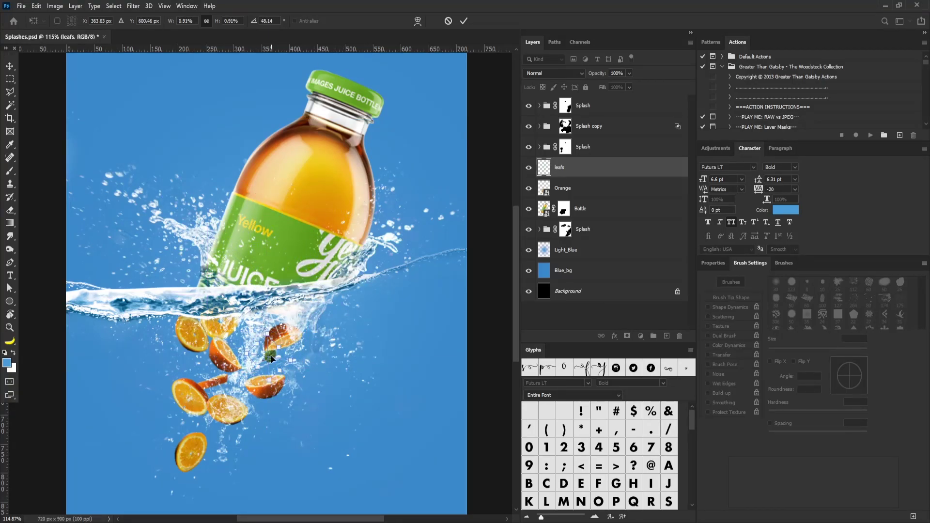
pyautogui.press('p')
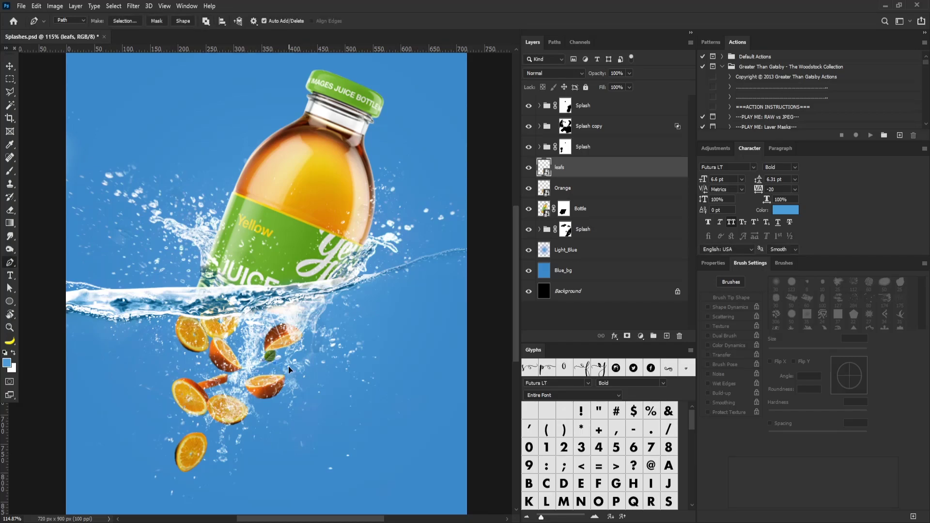
# Duplicate the leaf, rotate the copy 180° and position it beside the orange slices on the other side
pyautogui.press('v')
pyautogui.moveTo(275, 356); pyautogui.dragTo(185, 368)
pyautogui.hotkey('ctrl', 'j')
pyautogui.hotkey('ctrl', 't')
pyautogui.rightClick(170, 377)
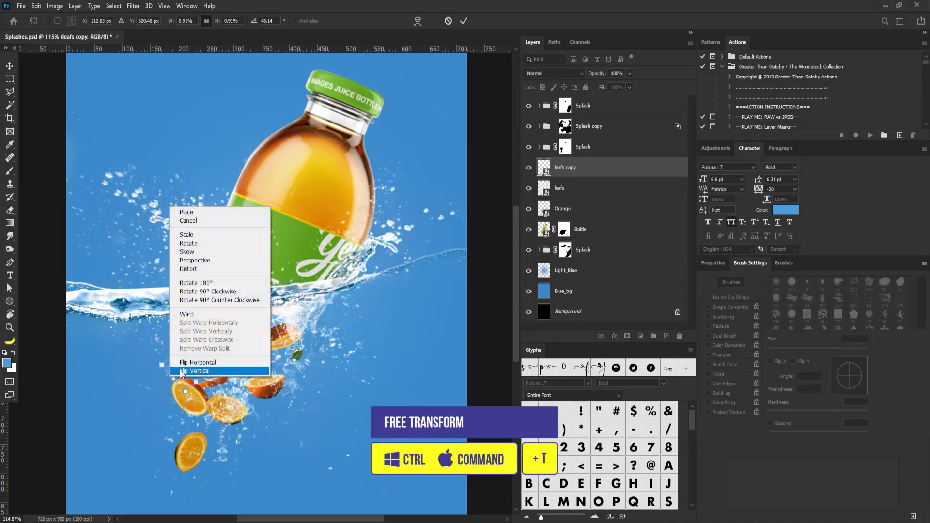
pyautogui.click(206, 285)
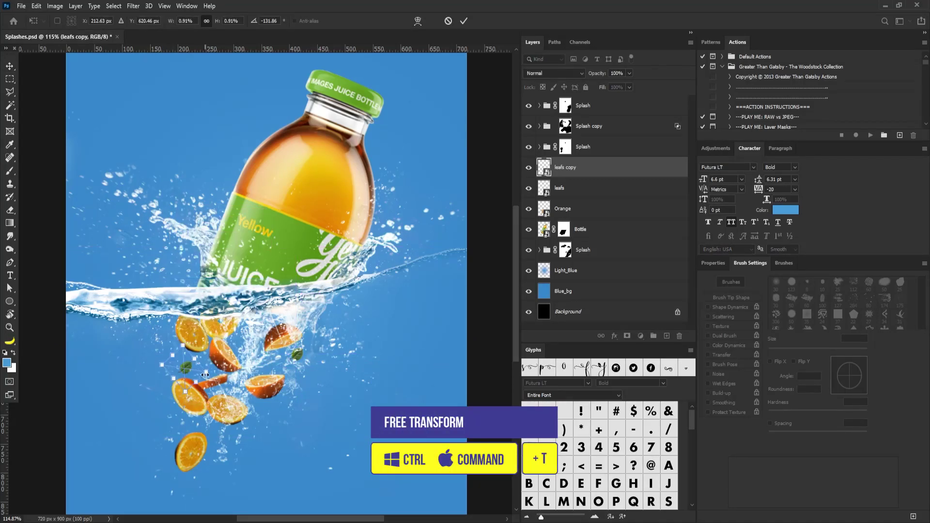
pyautogui.moveTo(191, 371); pyautogui.dragTo(193, 424)
pyautogui.press('Return')
# Add further transformed leaf copies around the lower orange slices
pyautogui.hotkey('ctrl', 'j')
pyautogui.hotkey('ctrl', 't')
pyautogui.press('Return')
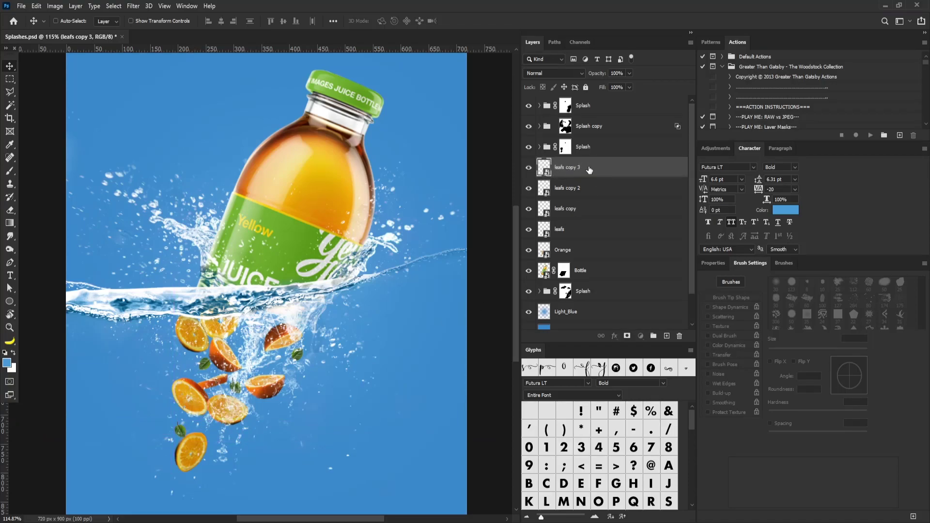
# Create more leaf copies below the Bottle layer and spread them behind and beneath the orange slices
pyautogui.hotkey('ctrl', 'j')
pyautogui.moveTo(595, 172); pyautogui.dragTo(578, 303)
pyautogui.moveTo(251, 396); pyautogui.dragTo(271, 334)
pyautogui.moveTo(271, 334); pyautogui.dragTo(236, 438)
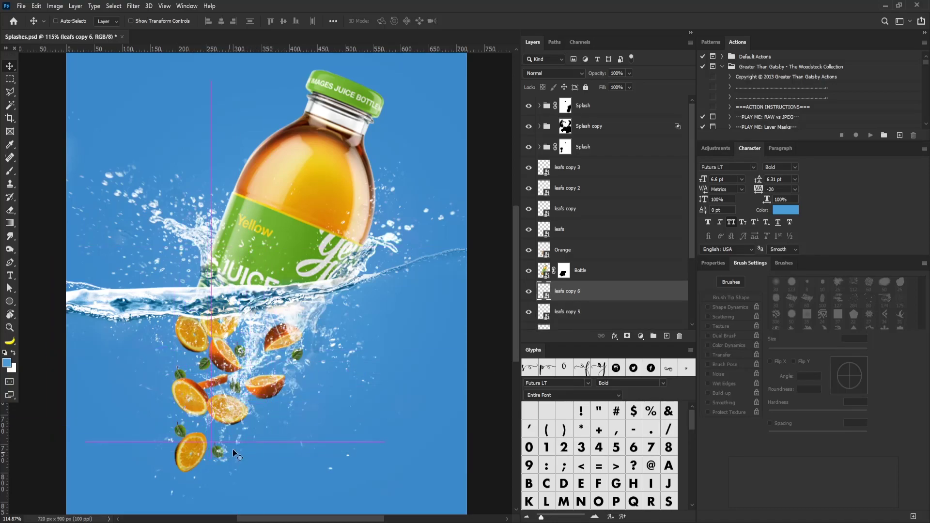
# Rotate the leafs copy 6 leaf 180° and position it beside the lowest orange slice
pyautogui.hotkey('ctrl', 't')
pyautogui.rightClick(215, 455)
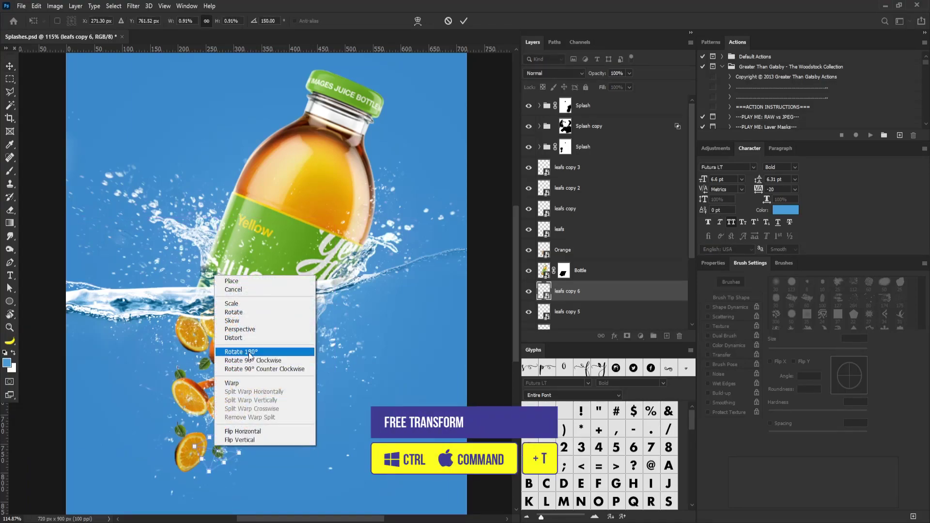
pyautogui.click(249, 353)
pyautogui.moveTo(223, 442); pyautogui.dragTo(230, 432)
pyautogui.press('Return')
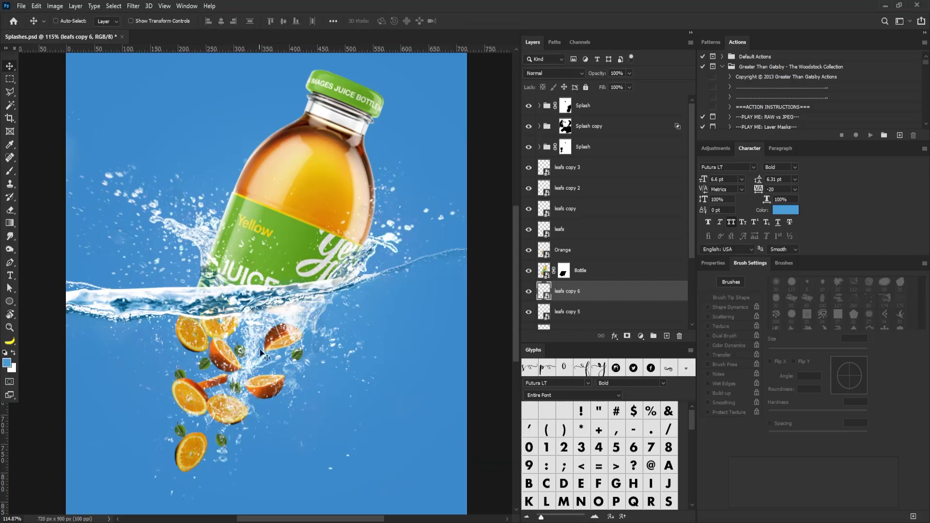
# Duplicate the Bottle layer, and rasterize and desaturate the original beneath the copy
pyautogui.press('ctrl')
pyautogui.moveTo(588, 278); pyautogui.dragTo(667, 335)
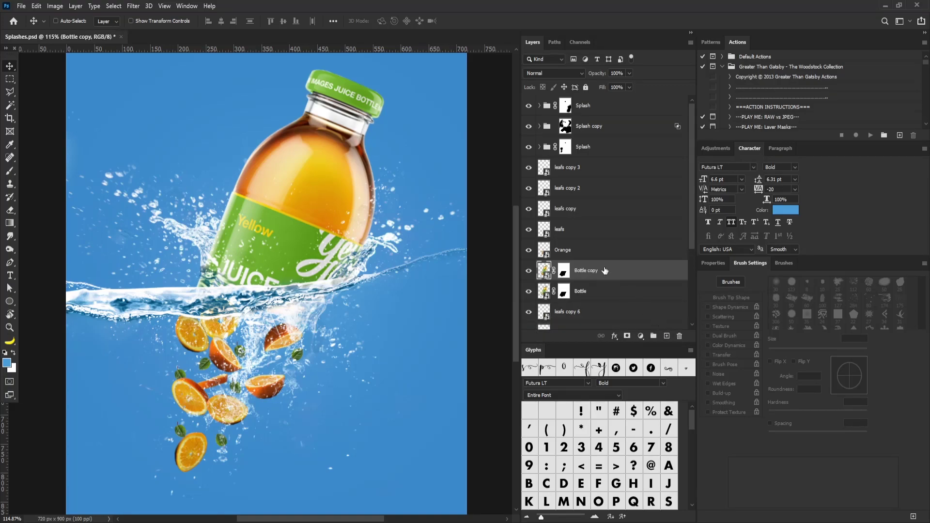
pyautogui.click(583, 292)
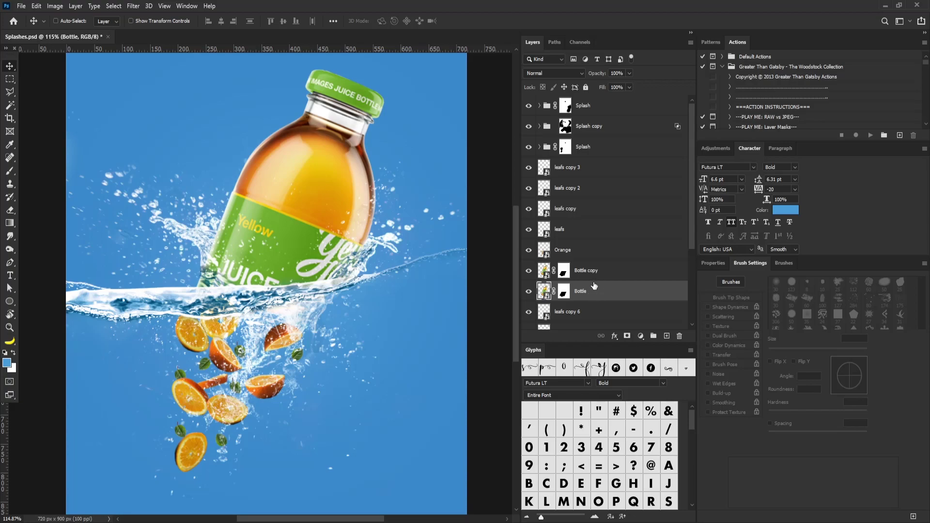
pyautogui.rightClick(593, 291)
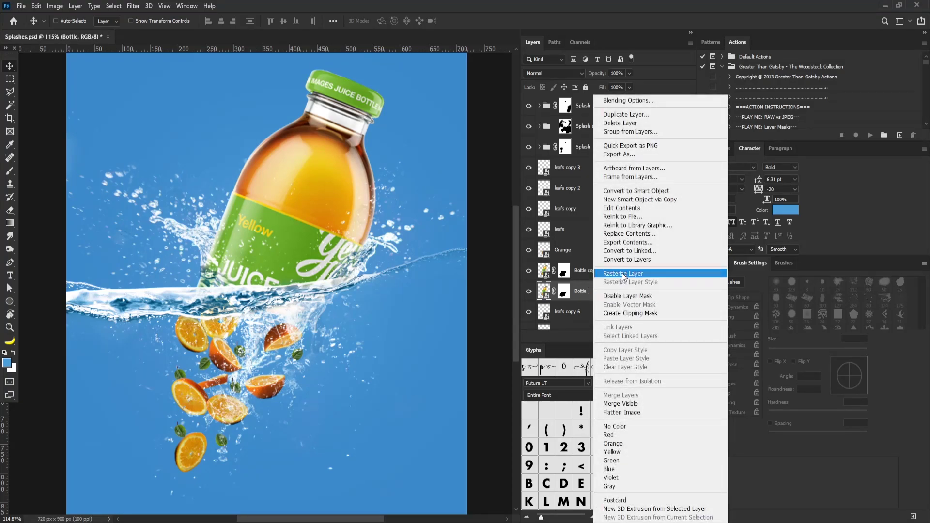
pyautogui.click(575, 301)
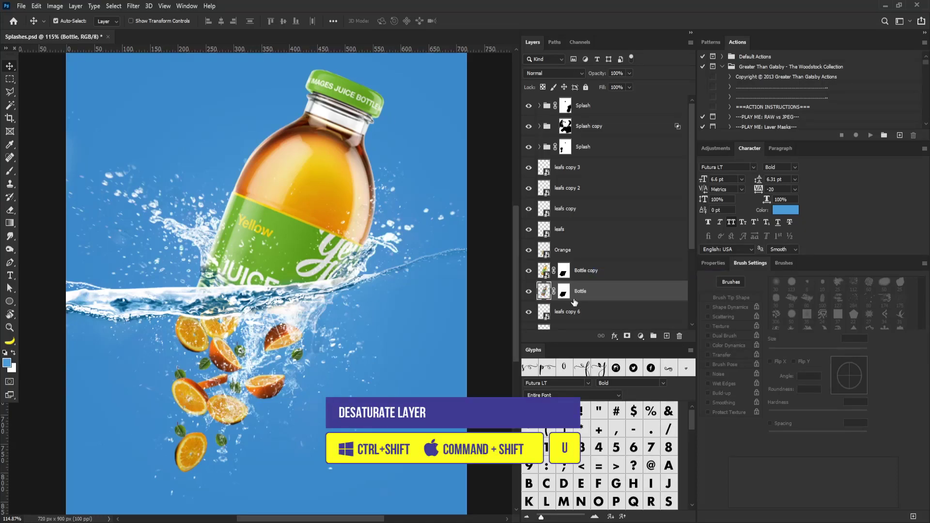
# Set the desaturated Bottle layer's blending mode to Multiply, hiding the Bottle copy layer only while doing so
pyautogui.click(528, 271)
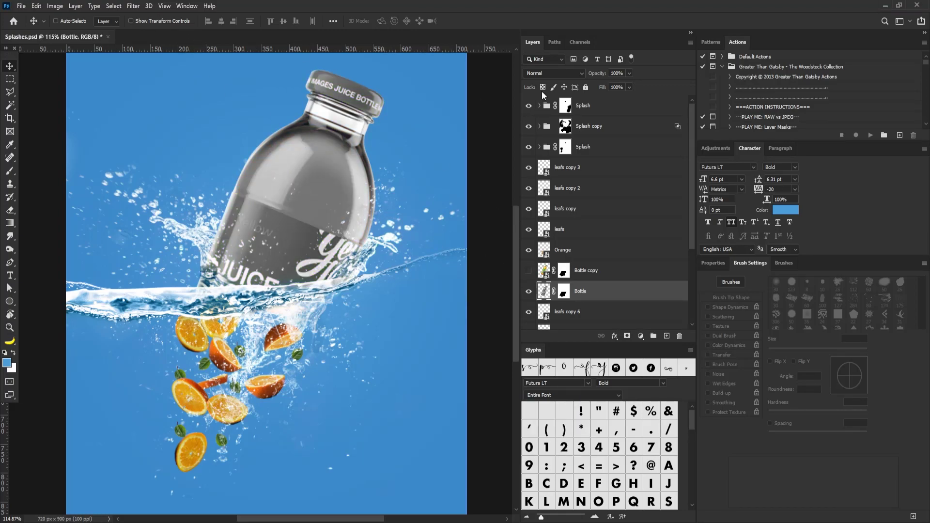
pyautogui.click(552, 73)
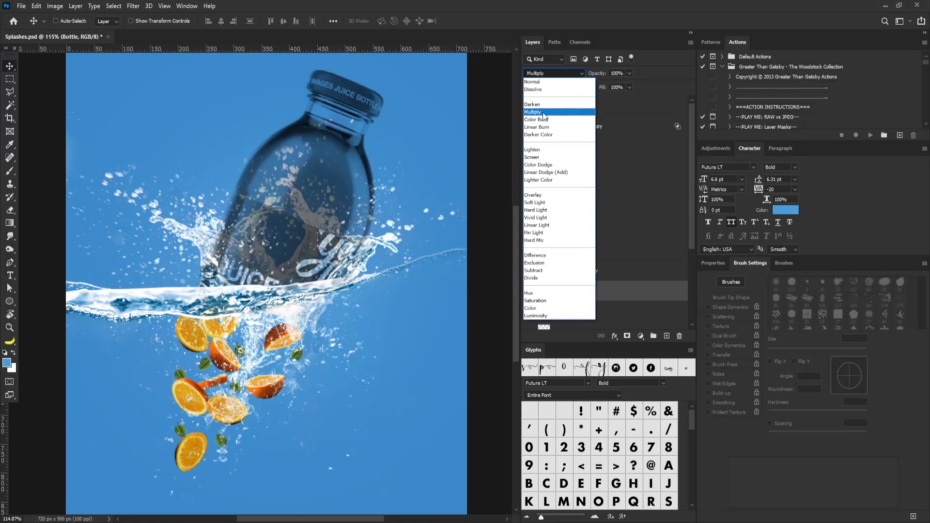
pyautogui.click(543, 113)
pyautogui.click(528, 271)
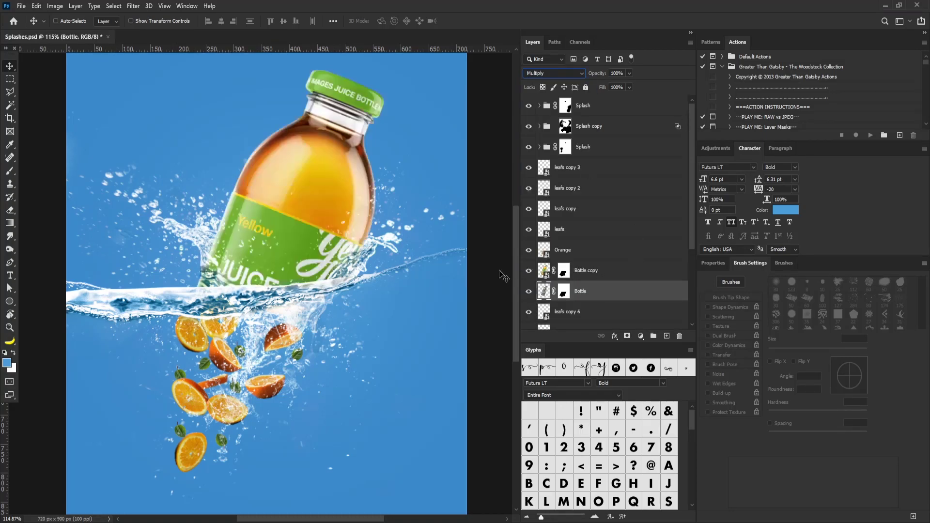
# Paint over the bottle's clear glass neck on the Bottle copy layer's mask with a soft 25 px black brush
pyautogui.scroll(3, 356, 164)
pyautogui.moveTo(357, 163); pyautogui.dragTo(348, 254)
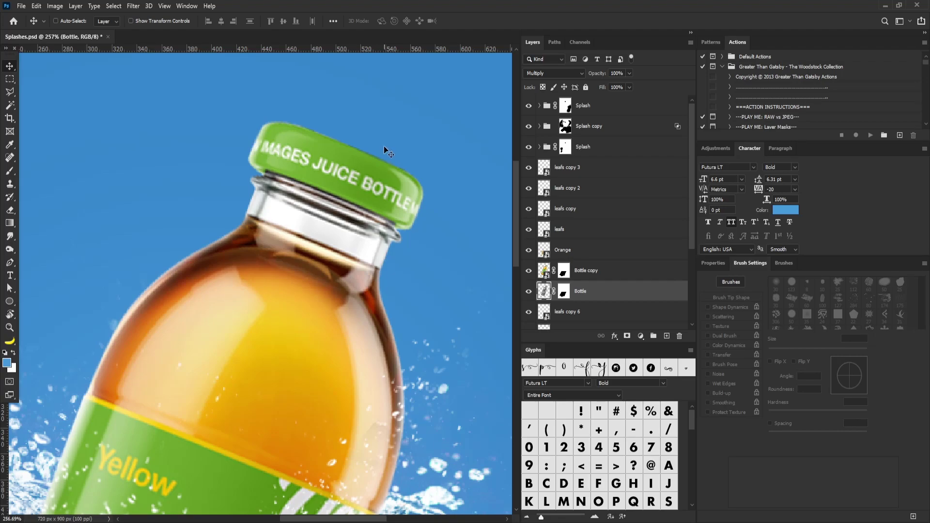
pyautogui.press('b')
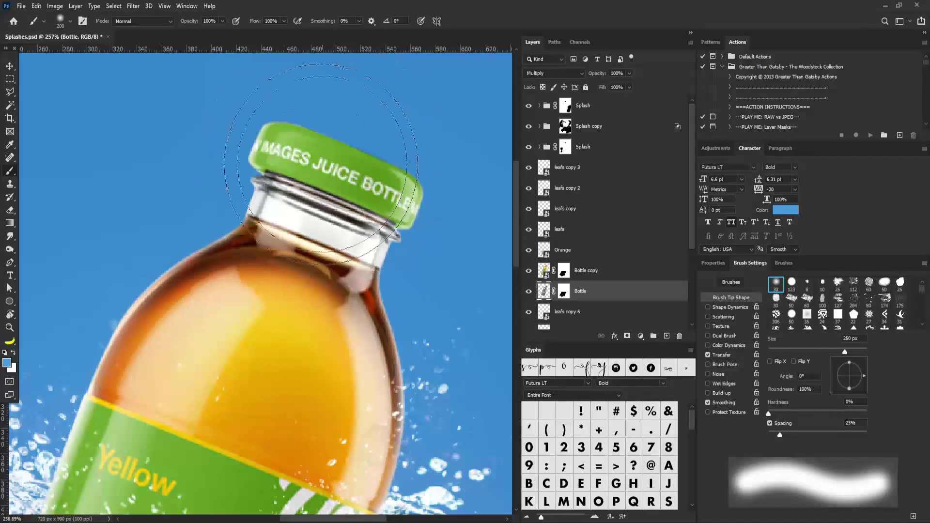
pyautogui.press('[')
pyautogui.press('[')
pyautogui.press('[')
pyautogui.press(']')
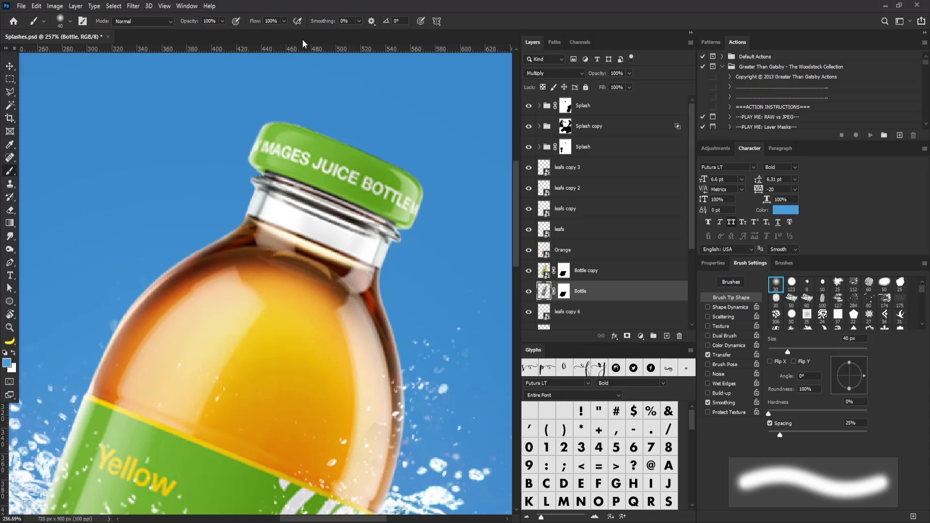
pyautogui.press(',')
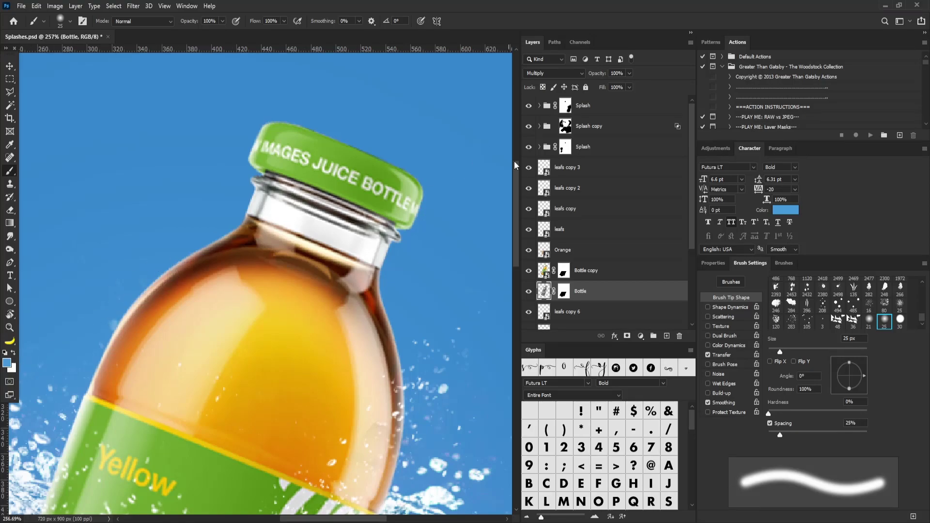
pyautogui.click(563, 273)
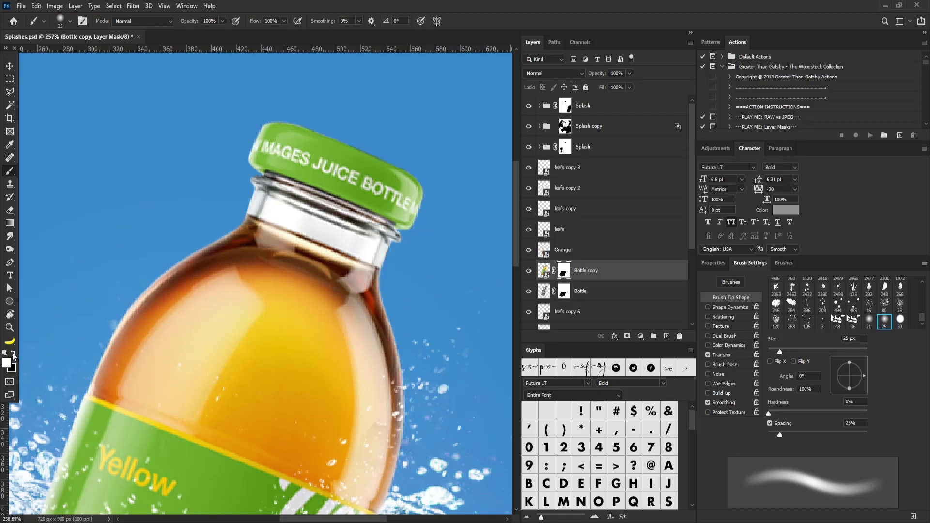
pyautogui.press('d')
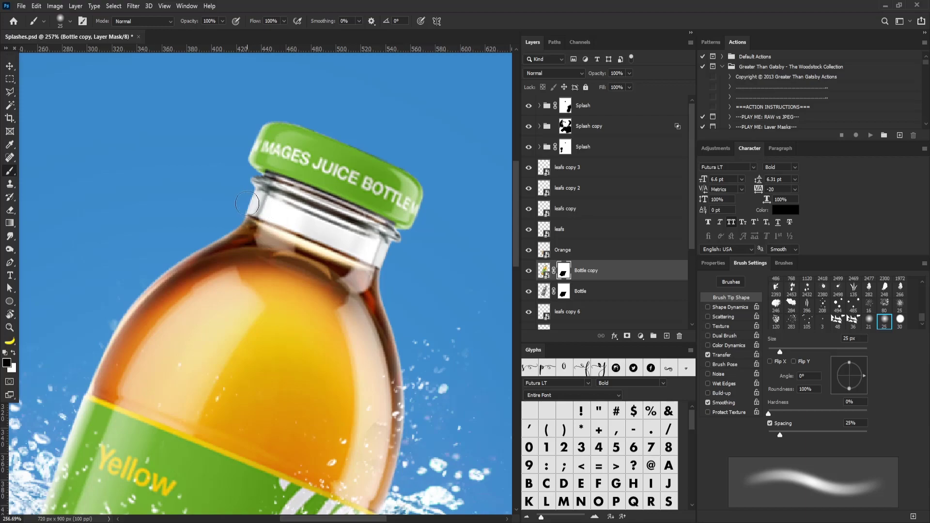
pyautogui.moveTo(252, 200); pyautogui.dragTo(346, 238)
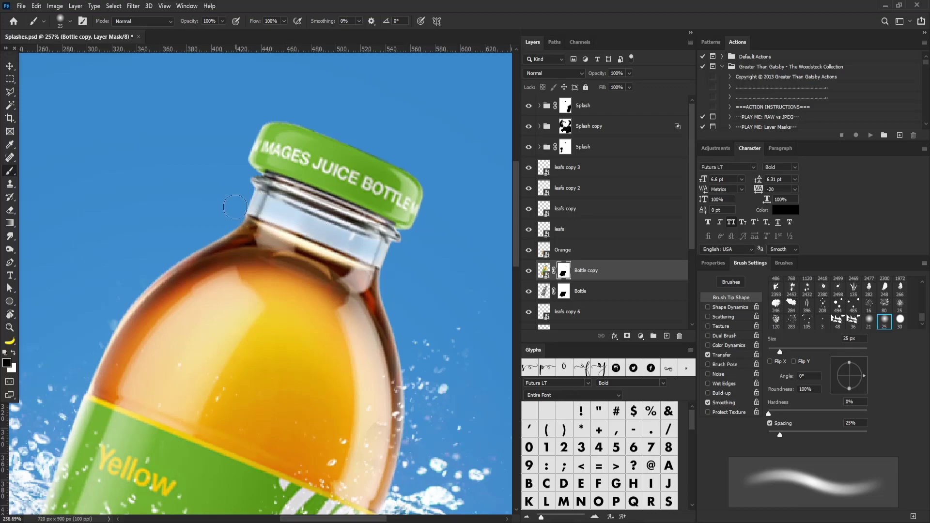
pyautogui.moveTo(251, 197); pyautogui.dragTo(344, 239)
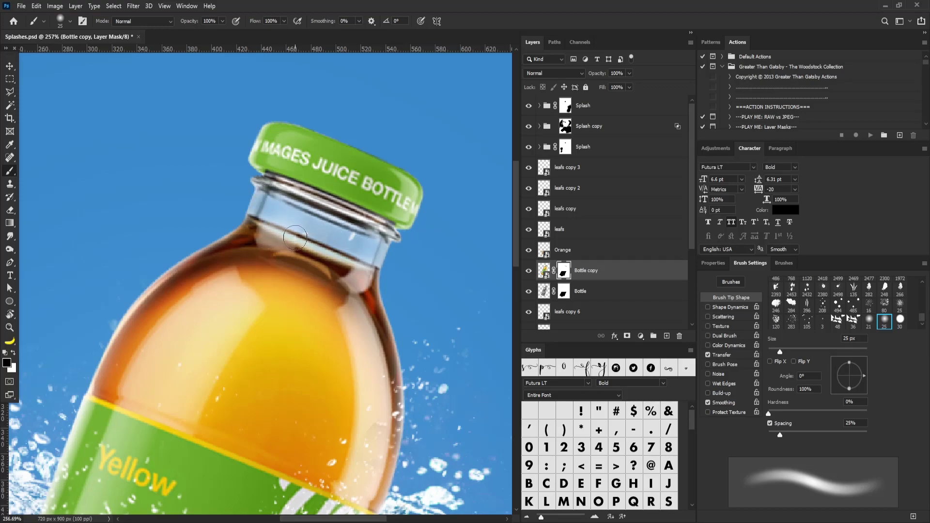
# Refine the lower edge of the glass neck on the Bottle copy mask with a 15 px brush, switching to white
pyautogui.press('[')
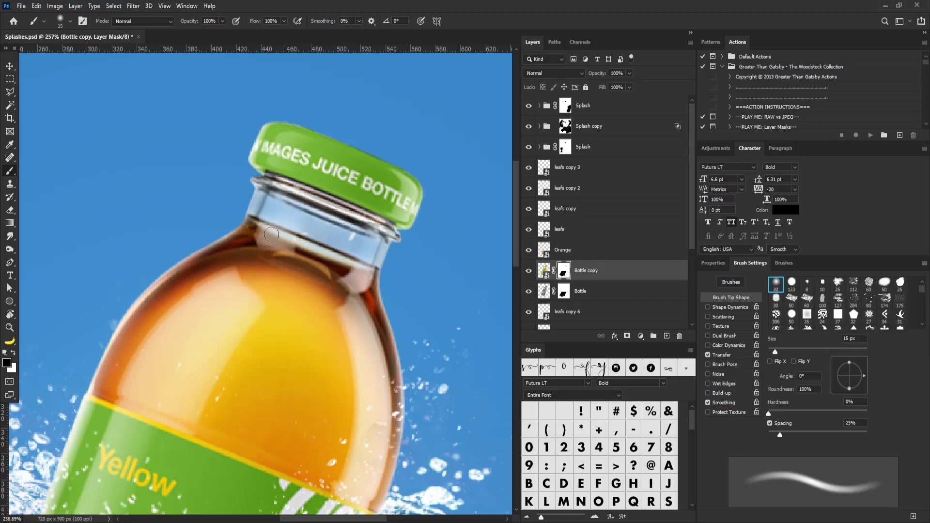
pyautogui.press('x')
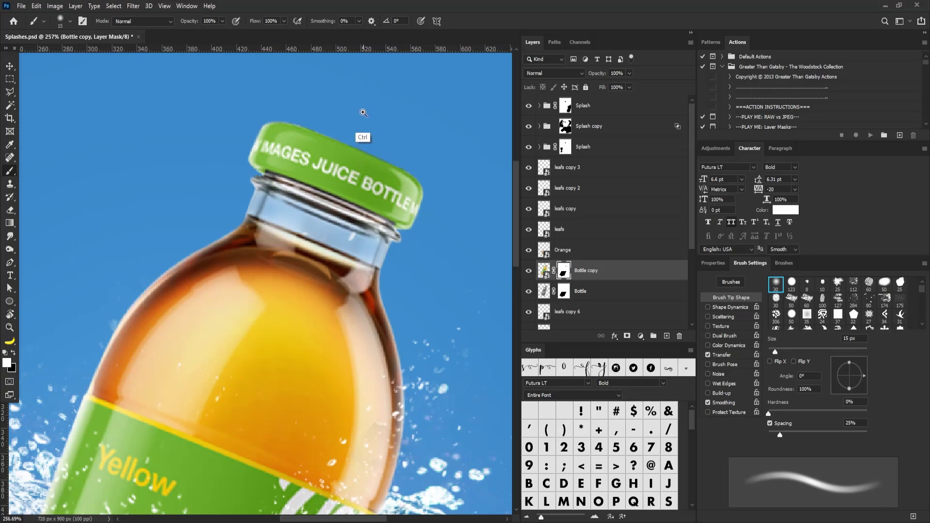
pyautogui.scroll(-5, 366, 141)
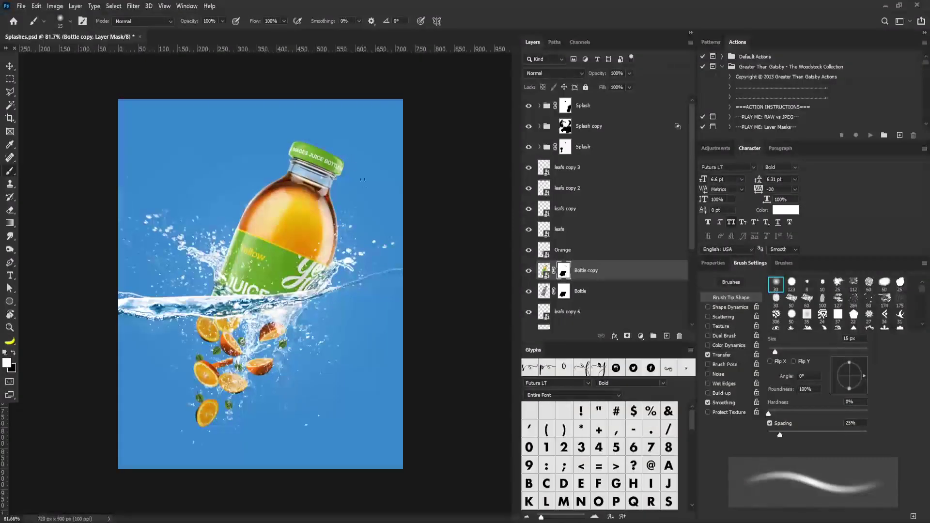
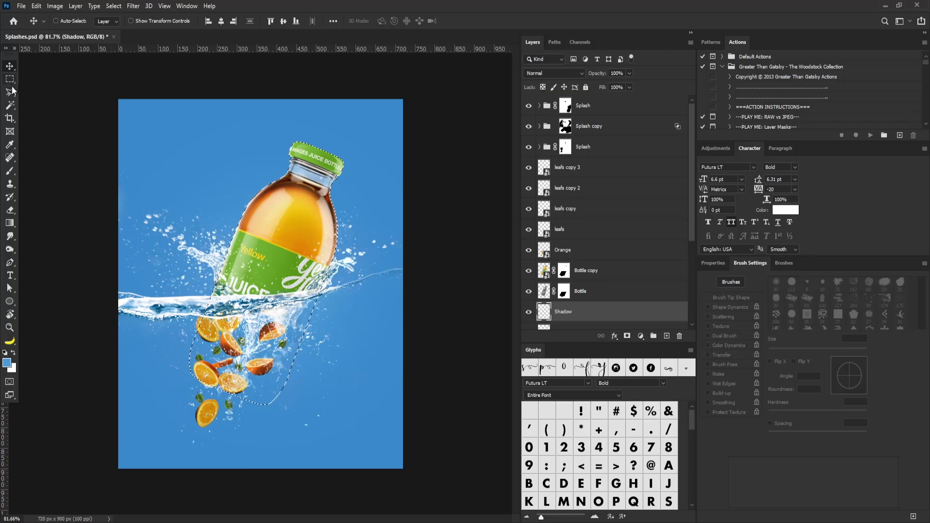
# Subtract the underwater part of the bottle from the selection with the Polygonal Lasso, following the waterline
pyautogui.click(10, 93)
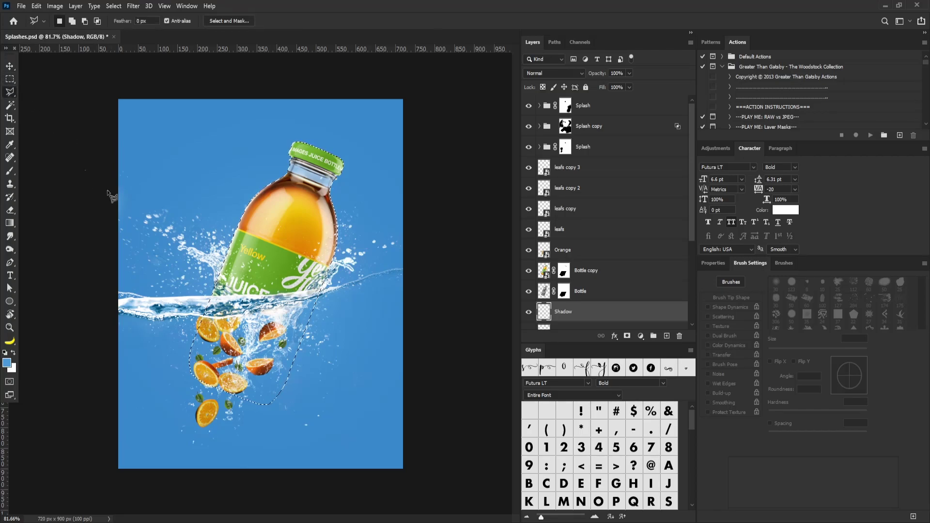
pyautogui.click(321, 292)
pyautogui.click(357, 318)
pyautogui.click(354, 448)
pyautogui.click(184, 461)
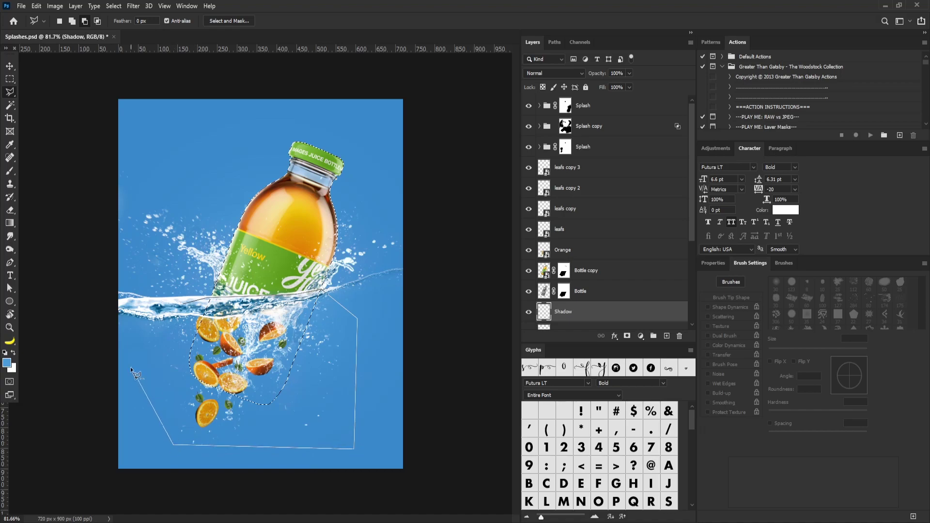
pyautogui.click(131, 369)
pyautogui.click(183, 303)
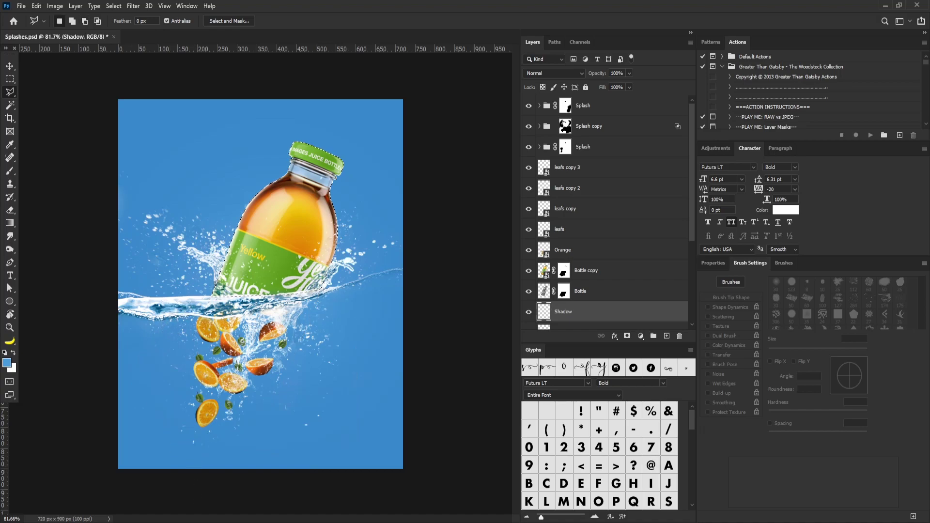
# Fill the bottle selection on the Shadow layer with dark blue #09416d, deselect, and offset the shape down and to the right of the bottle
pyautogui.click(8, 363)
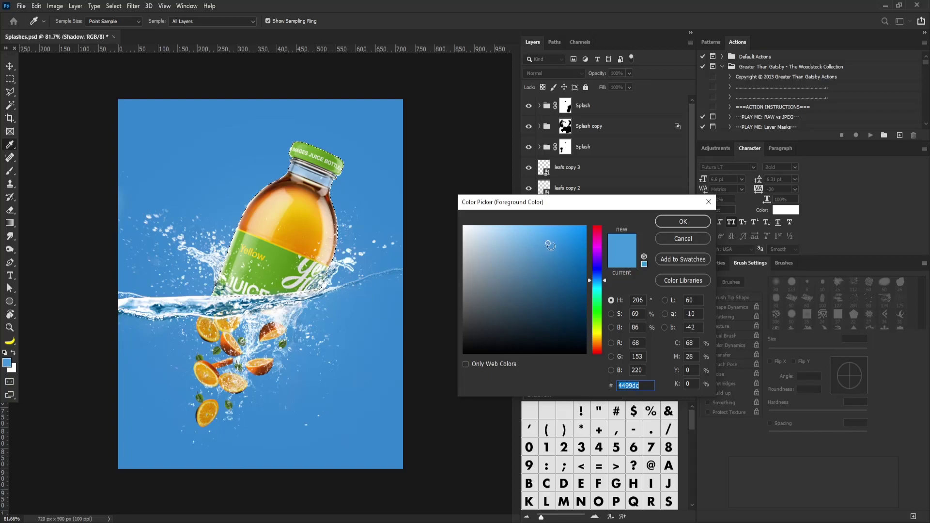
pyautogui.write('0b4c7f')
pyautogui.moveTo(576, 292); pyautogui.dragTo(577, 299)
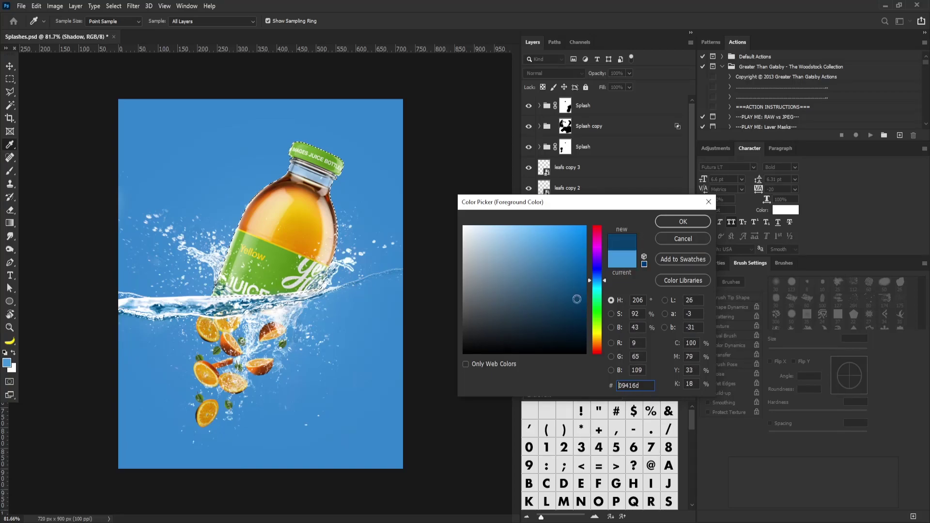
pyautogui.click(682, 221)
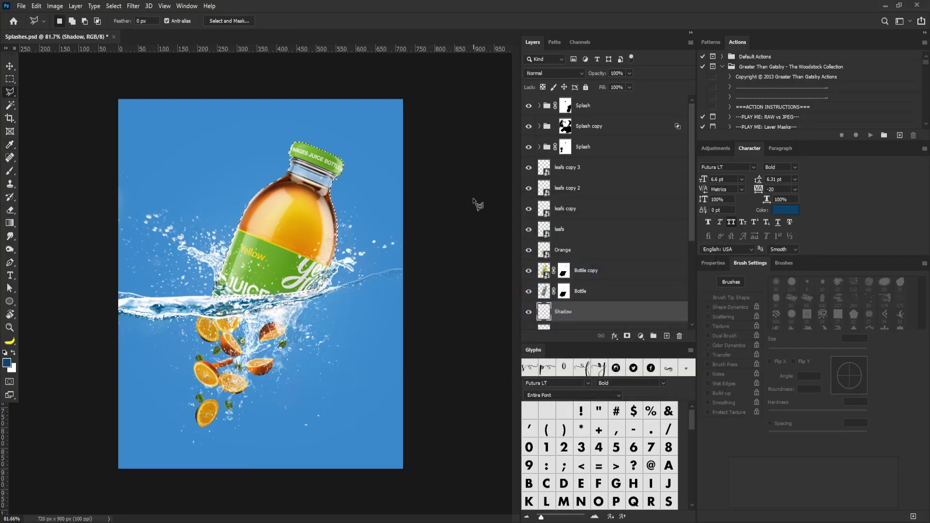
pyautogui.hotkey('alt', 'BackSpace')
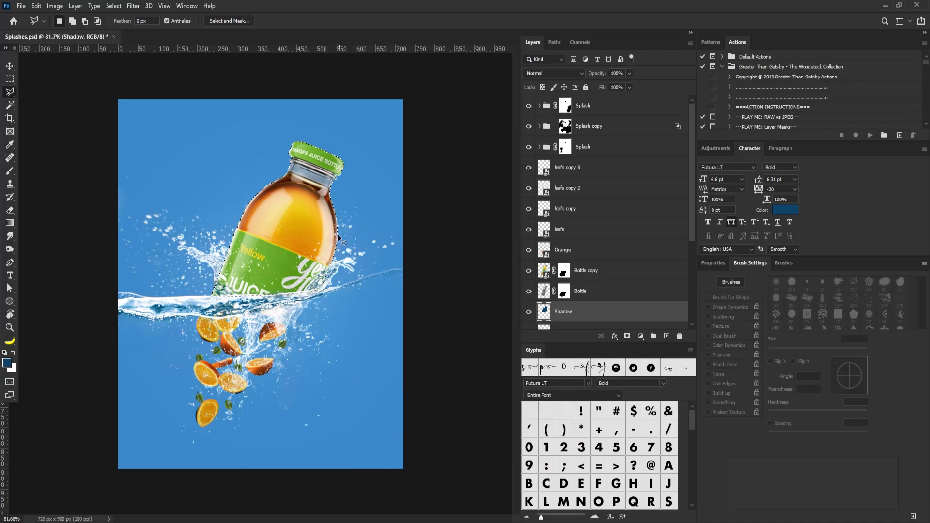
pyautogui.hotkey('ctrl', 'd')
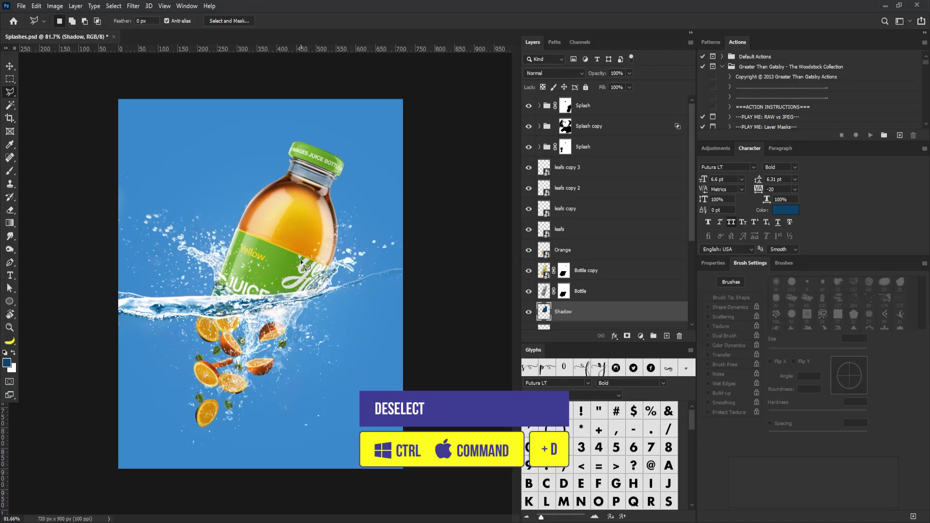
pyautogui.press('v')
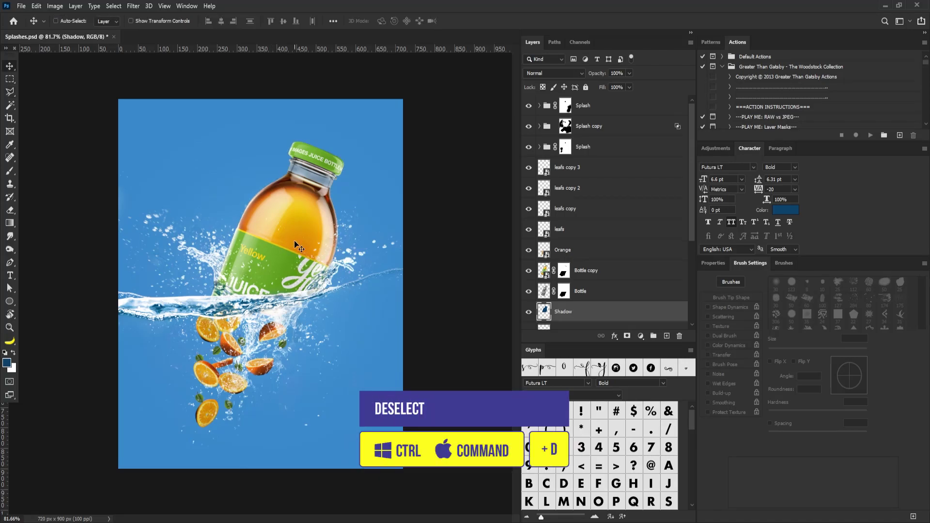
pyautogui.moveTo(297, 246); pyautogui.dragTo(339, 271)
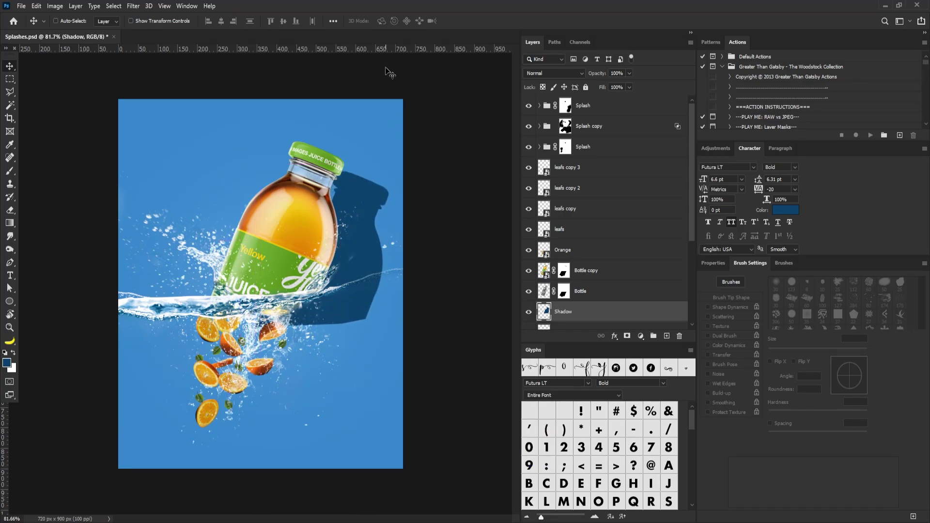
# Apply a Gaussian Blur of 2.4 pixels to the Shadow layer and lower its opacity to 22%
pyautogui.click(135, 6)
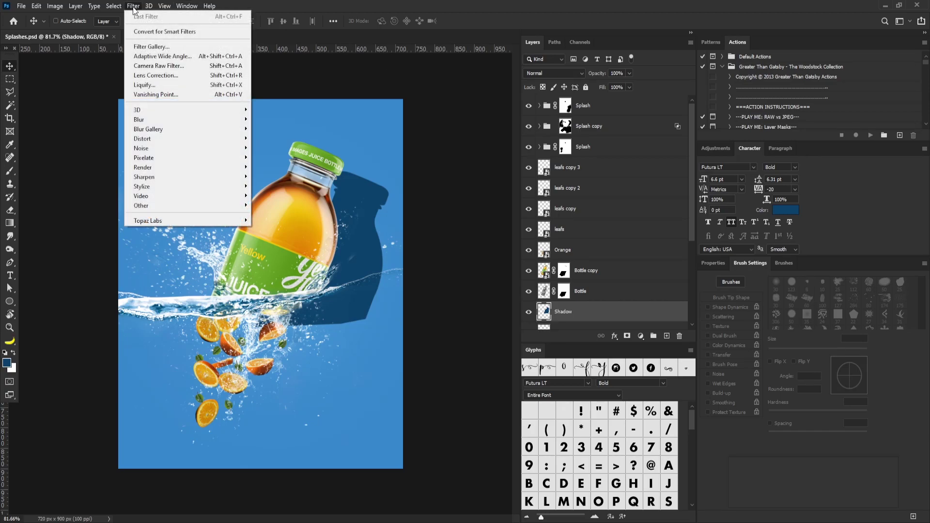
pyautogui.moveTo(146, 120)
pyautogui.click(274, 159)
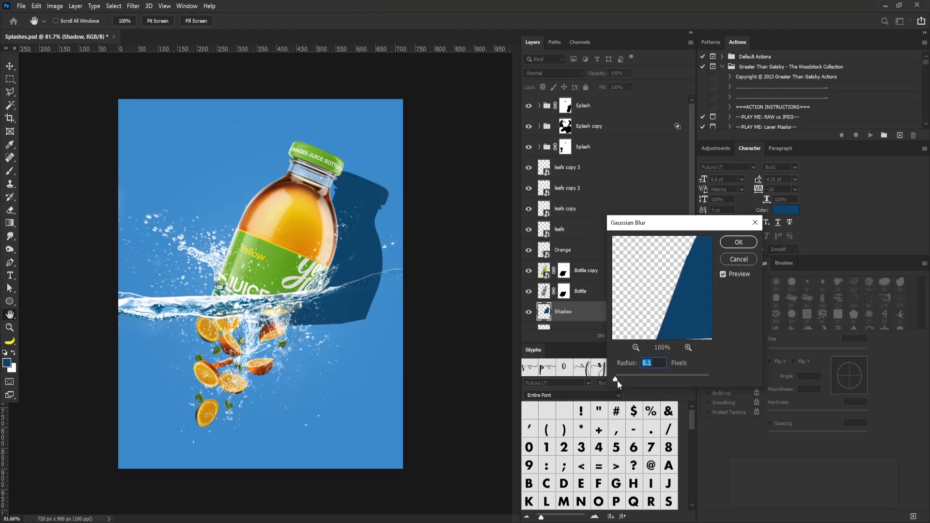
pyautogui.moveTo(617, 380); pyautogui.dragTo(626, 379)
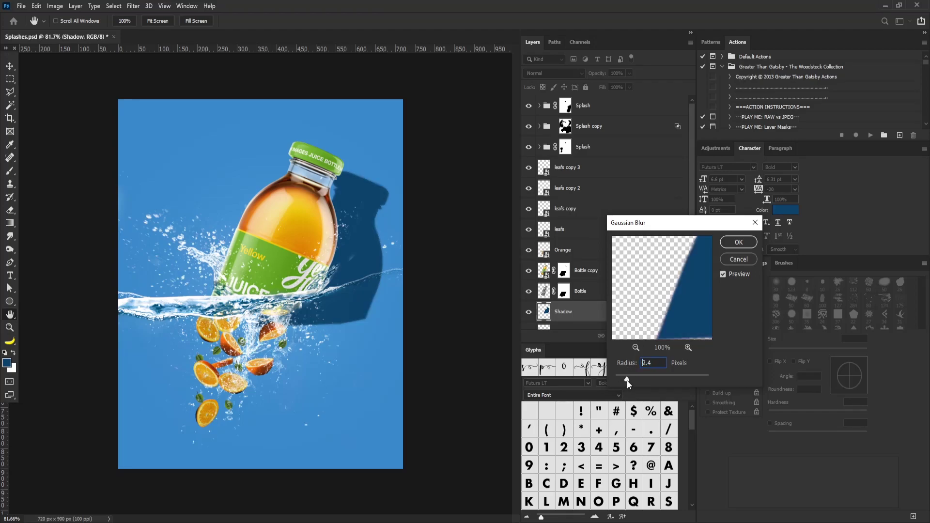
pyautogui.click(738, 242)
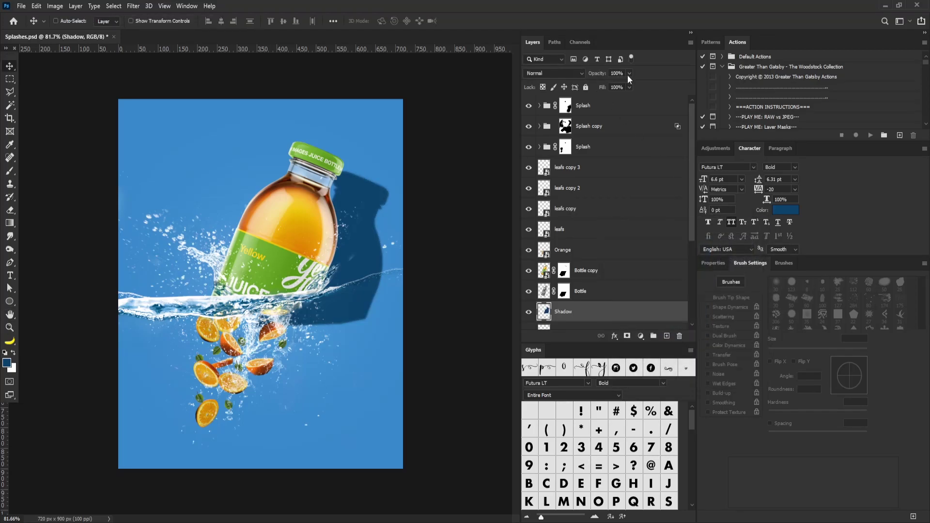
pyautogui.click(629, 73)
pyautogui.moveTo(629, 86); pyautogui.dragTo(594, 85)
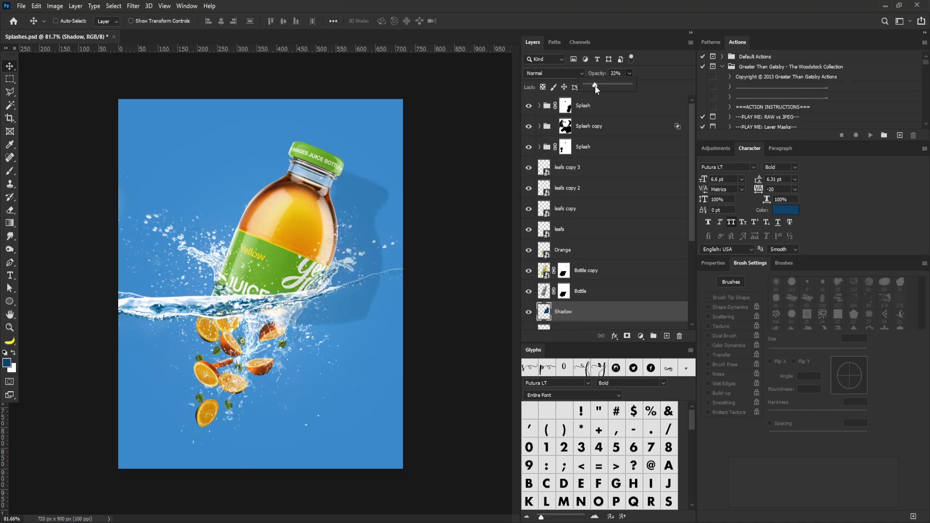
# Add a mask to the Shadow layer and lighten the shadow's neck area with a soft black brush, enlarging it from 15 to 25 px
pyautogui.moveTo(334, 177); pyautogui.dragTo(391, 227)
pyautogui.click(391, 228)
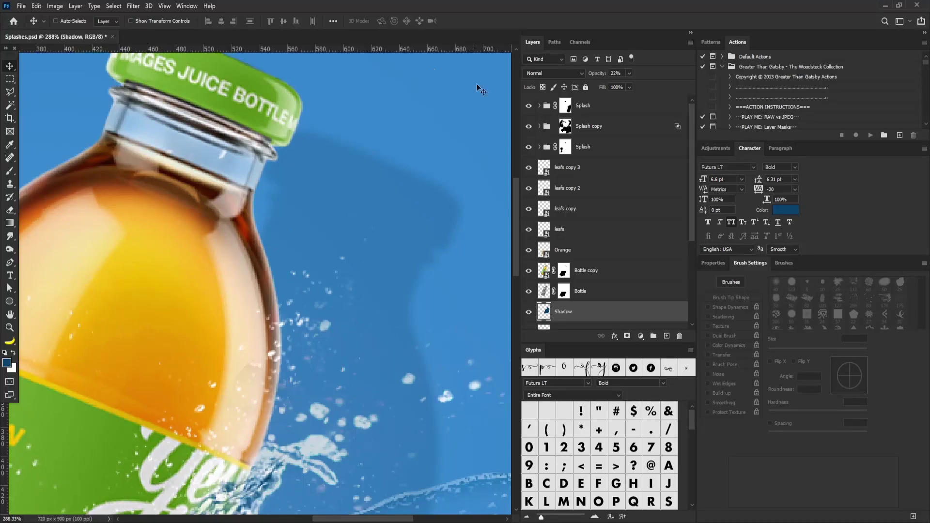
pyautogui.click(627, 336)
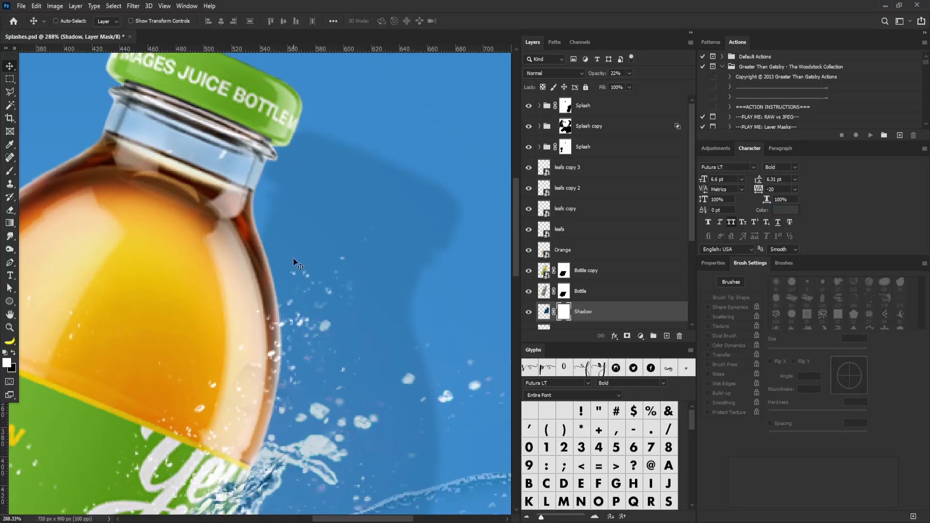
pyautogui.press('b')
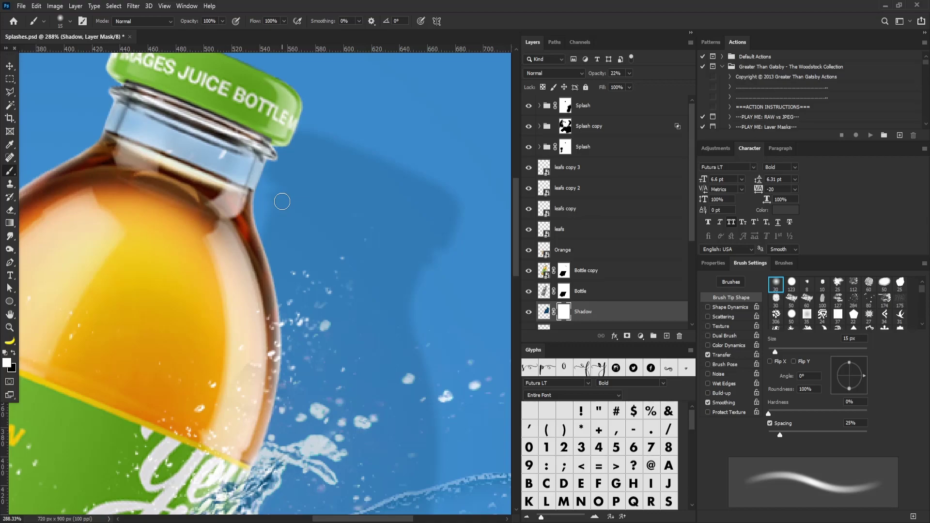
pyautogui.click(13, 353)
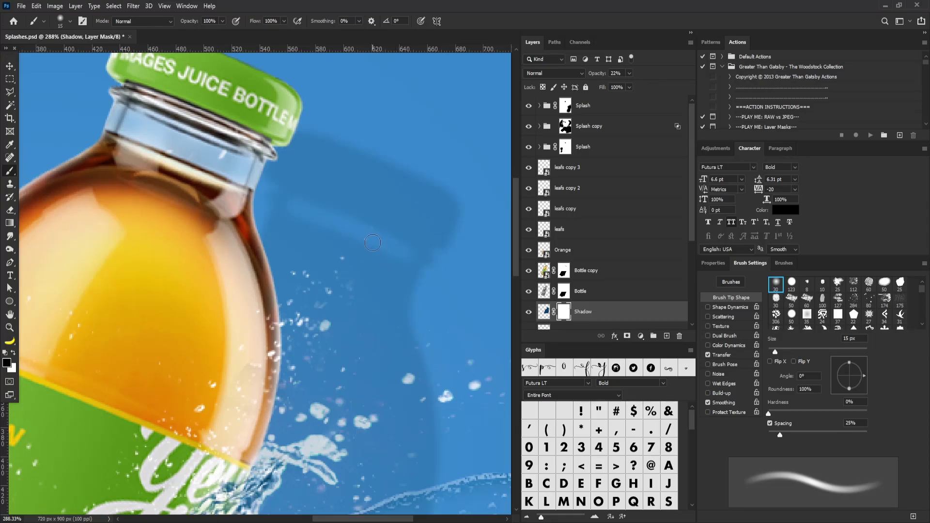
pyautogui.press(']')
pyautogui.press(']')
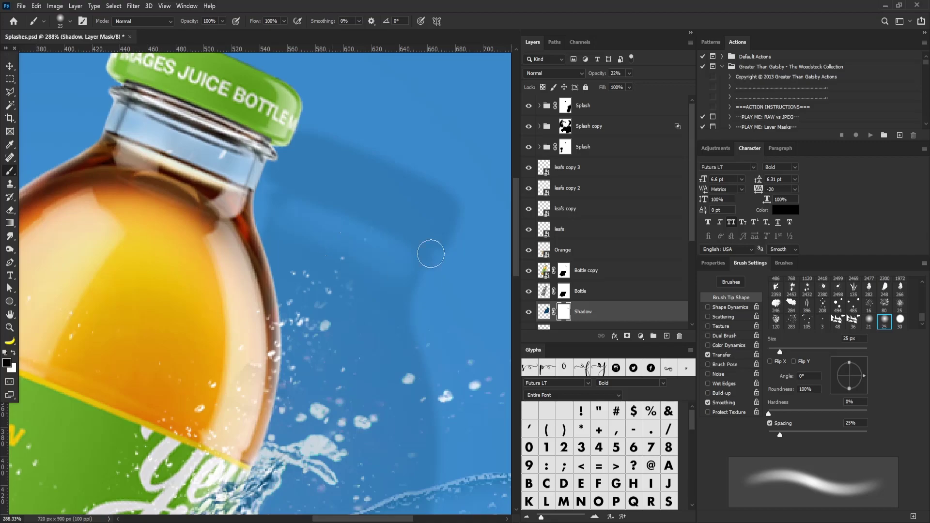
pyautogui.moveTo(398, 170)
pyautogui.mouseDown()
pyautogui.moveTo(344, 175)
pyautogui.moveTo(361, 193)
pyautogui.moveTo(341, 199)
pyautogui.moveTo(357, 194)
pyautogui.mouseUp()
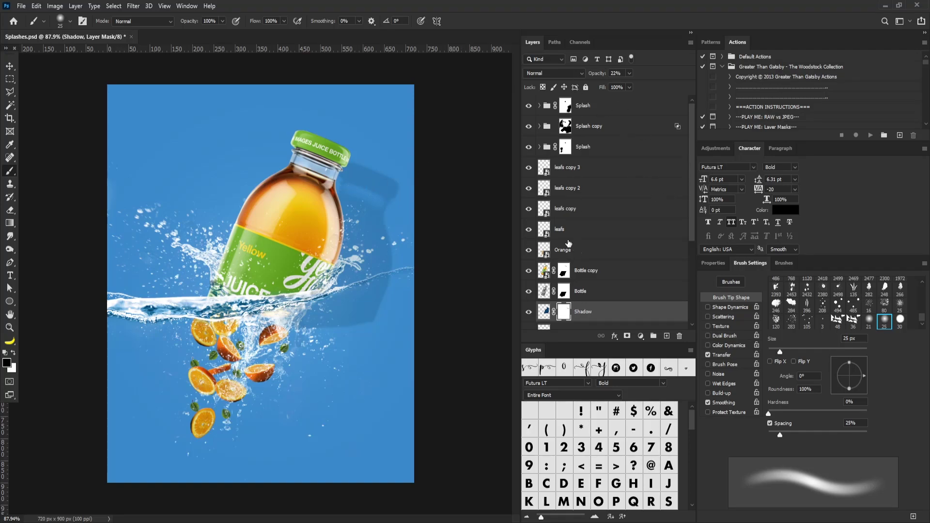
# Mask out the underwater part of the bottle shadow with a black-filled Polygonal Lasso selection along the waterline on the Shadow mask, and deselect
pyautogui.moveTo(325, 291); pyautogui.dragTo(363, 322)
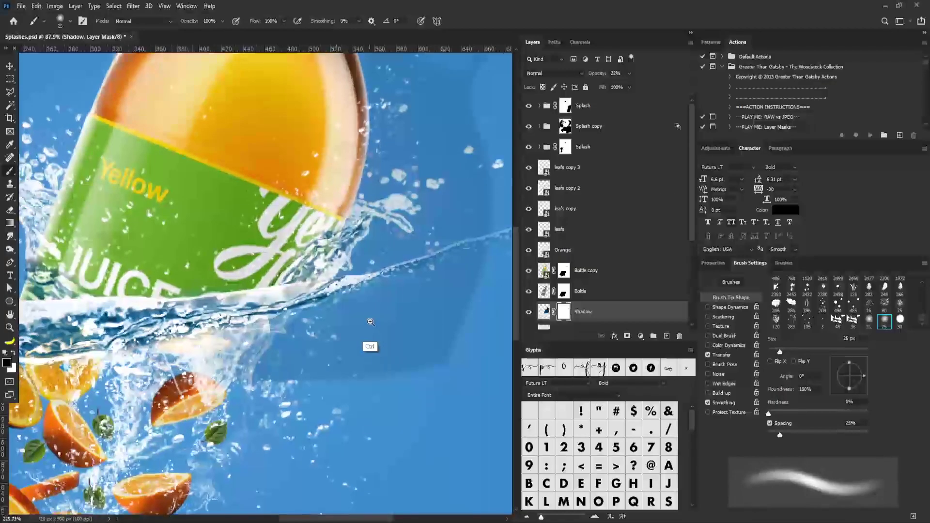
pyautogui.click(10, 95)
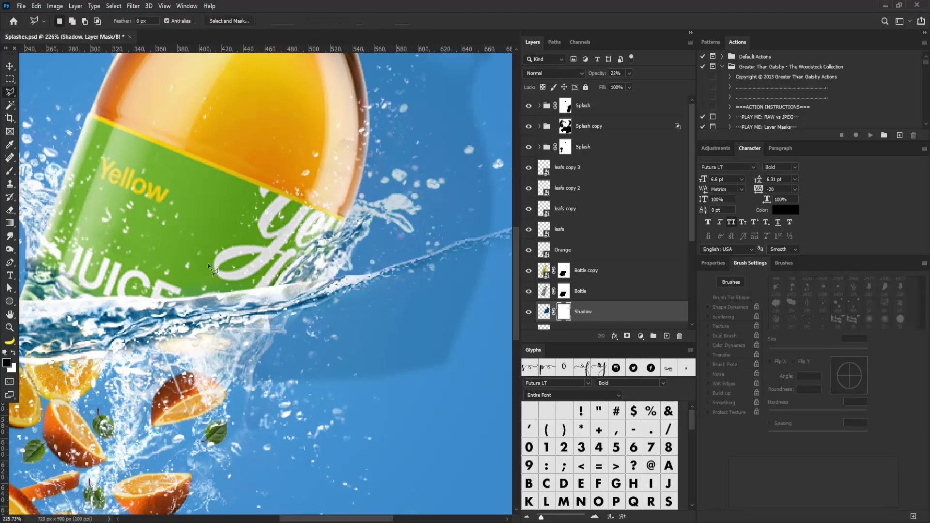
pyautogui.moveTo(290, 315); pyautogui.dragTo(351, 273)
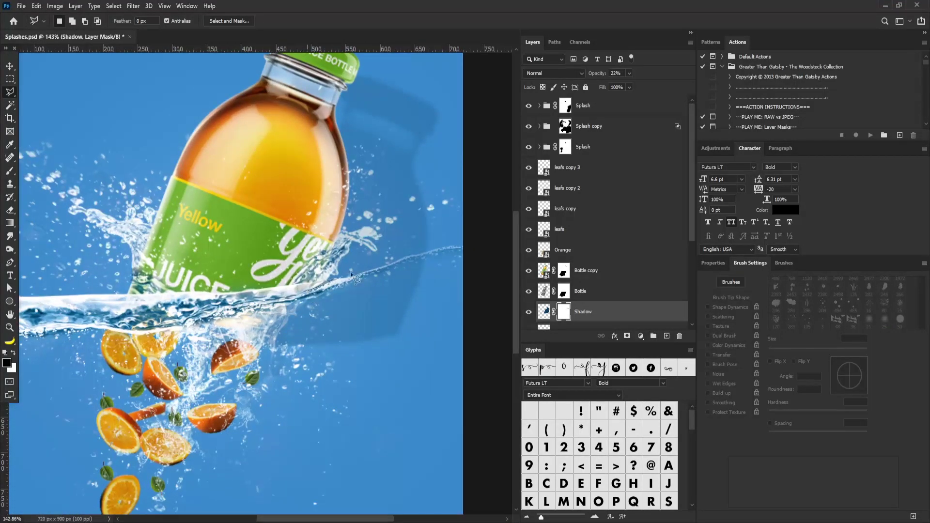
pyautogui.click(442, 249)
pyautogui.click(453, 340)
pyautogui.click(364, 434)
pyautogui.click(260, 455)
pyautogui.click(196, 414)
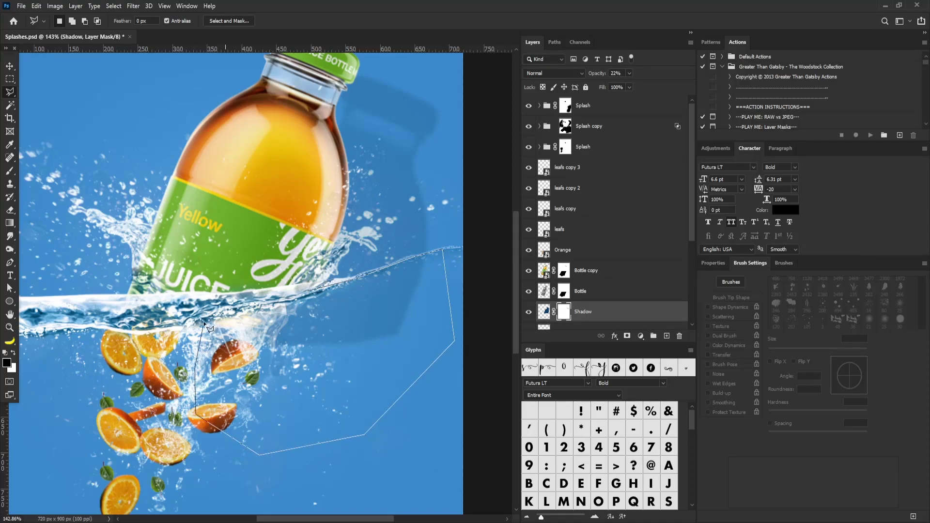
pyautogui.click(264, 293)
pyautogui.click(310, 291)
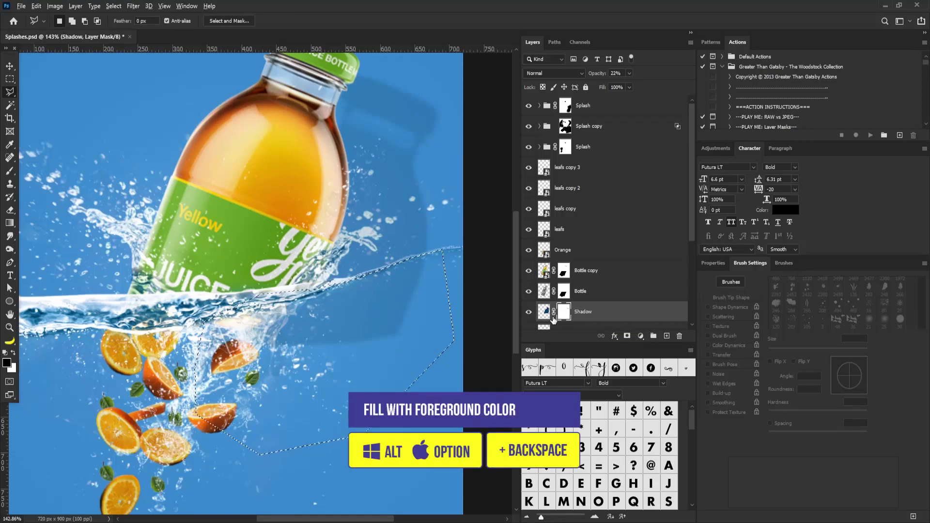
pyautogui.hotkey('alt', 'BackSpace')
pyautogui.hotkey('ctrl', 'd')
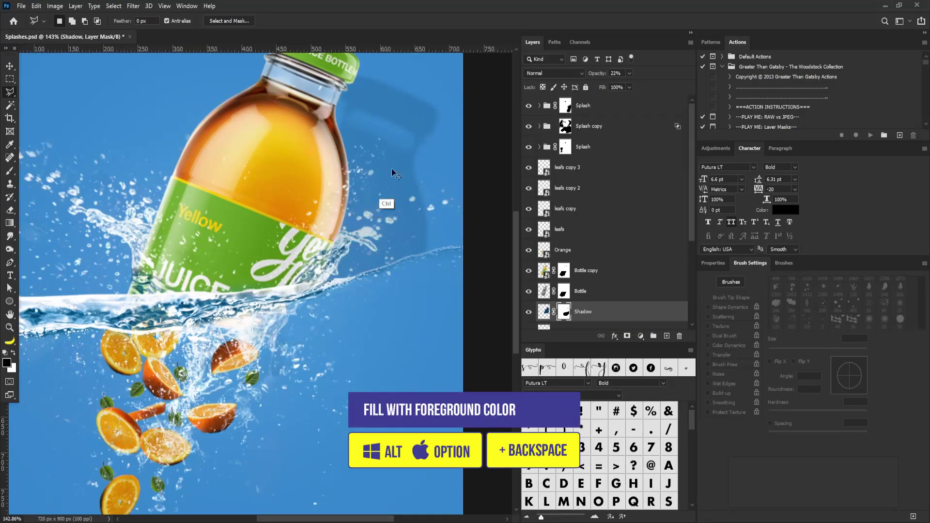
# Load the outline of the Bottle copy layer as a selection and add a new layer named Color directly above it
pyautogui.scroll(-5, 392, 170)
pyautogui.scroll(2, 370, 197)
pyautogui.press('v')
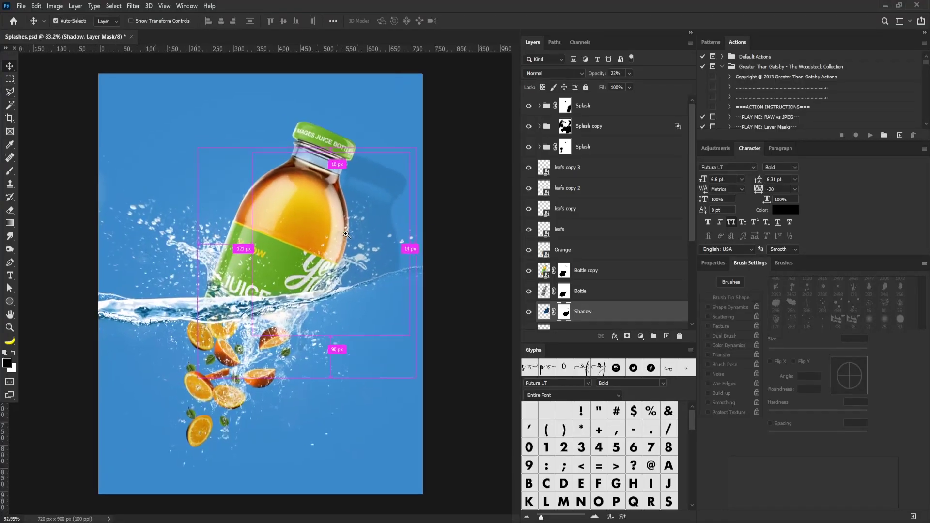
pyautogui.scroll(3, 330, 223)
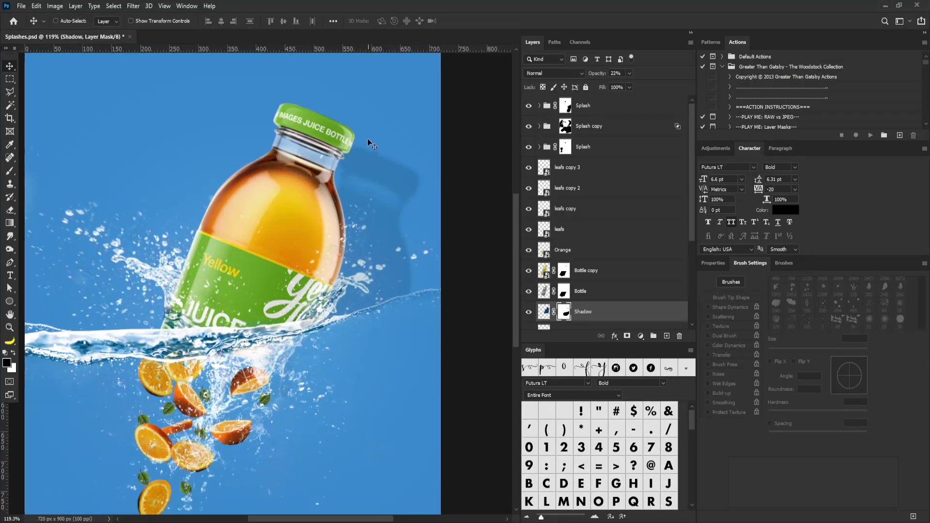
pyautogui.press('ctrl')
pyautogui.keyDown('ctrl'); pyautogui.click(545, 273); pyautogui.keyUp('ctrl')
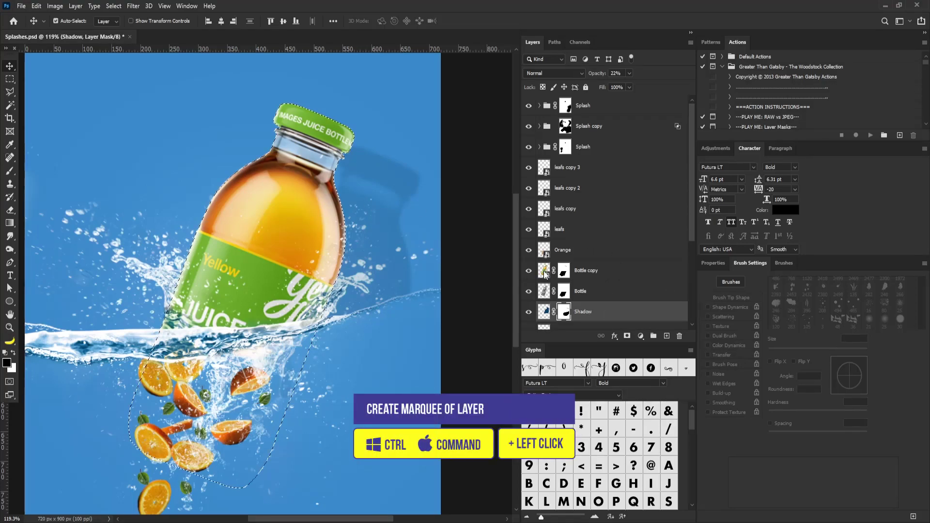
pyautogui.click(581, 270)
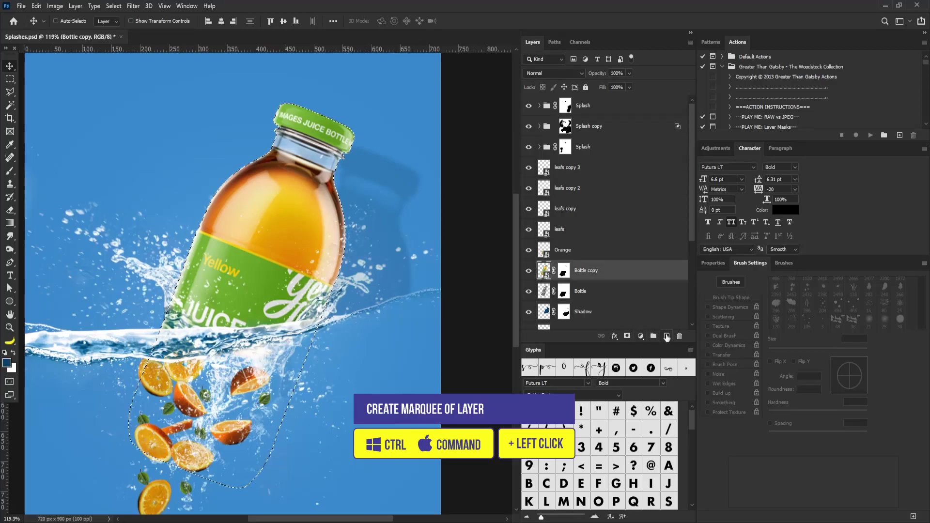
pyautogui.click(666, 336)
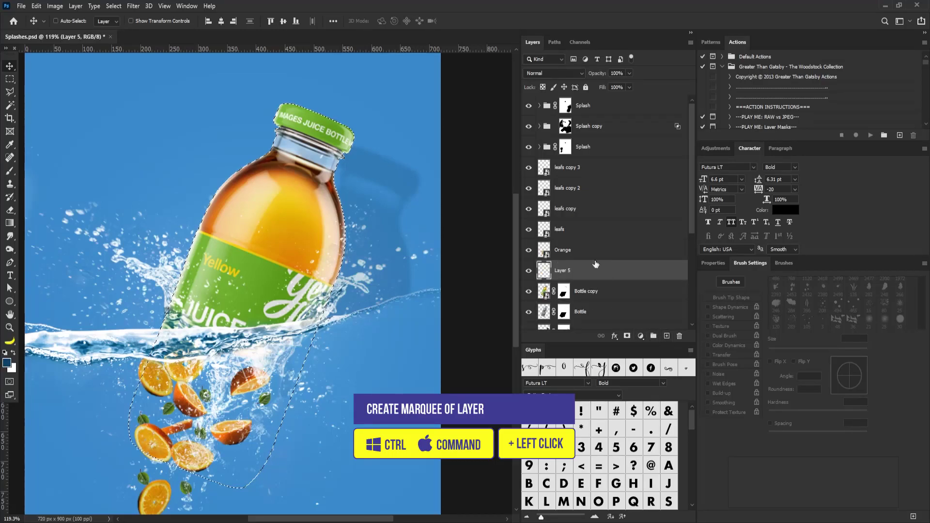
pyautogui.doubleClick(563, 270)
pyautogui.write('Color')
pyautogui.press('Return')
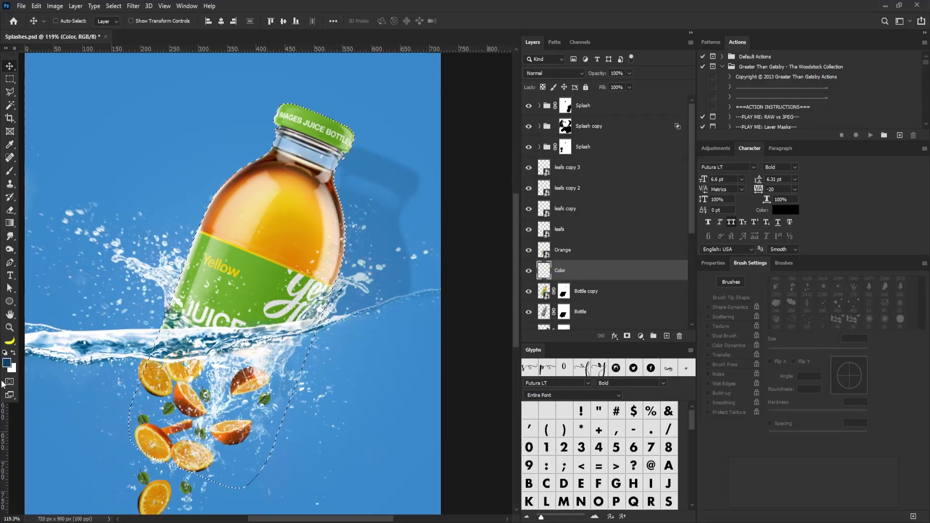
# Fill the bottle selection on the Color layer with dark brown #4a2c1d, based on a tone sampled from the bottle's edge, and deselect
pyautogui.click(7, 364)
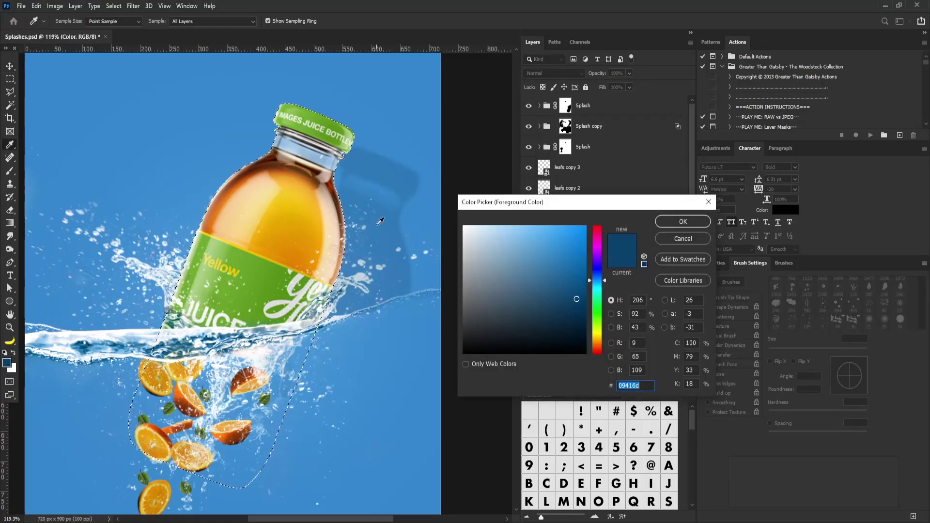
pyautogui.click(340, 264)
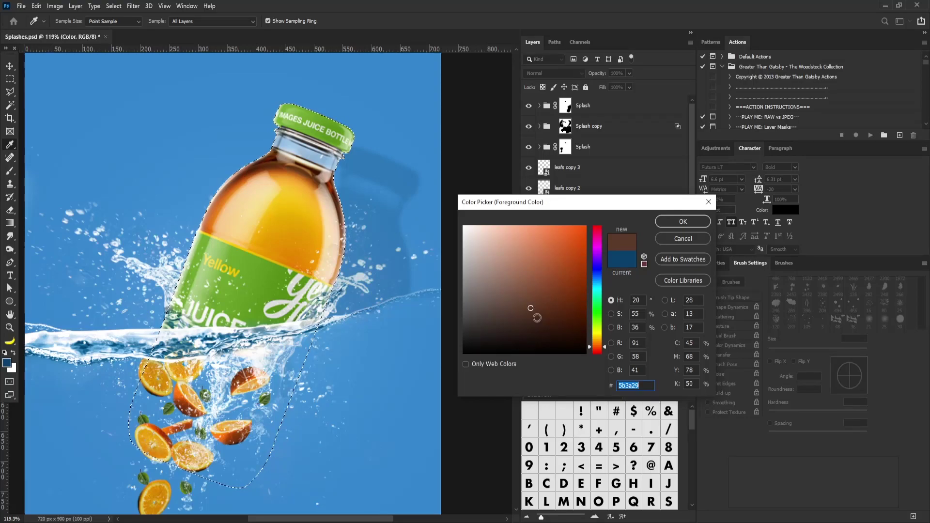
pyautogui.moveTo(531, 311); pyautogui.dragTo(538, 319)
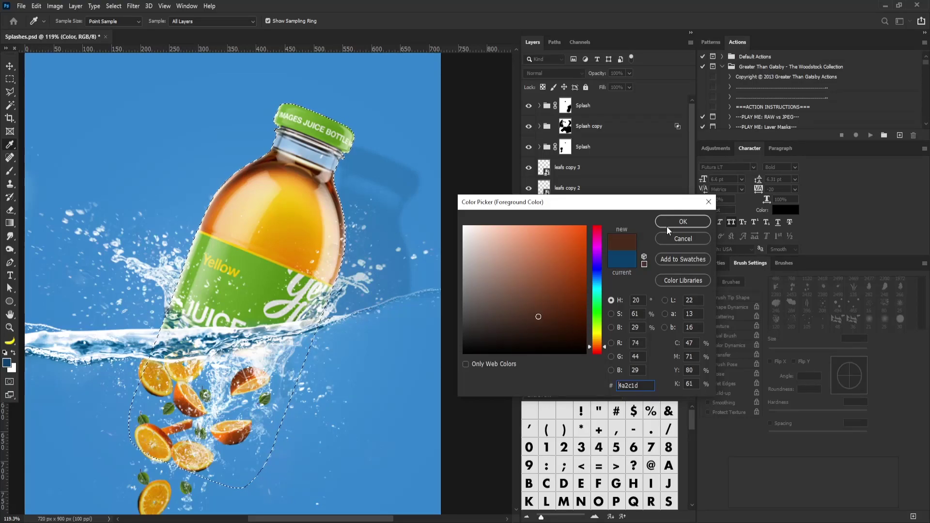
pyautogui.click(673, 224)
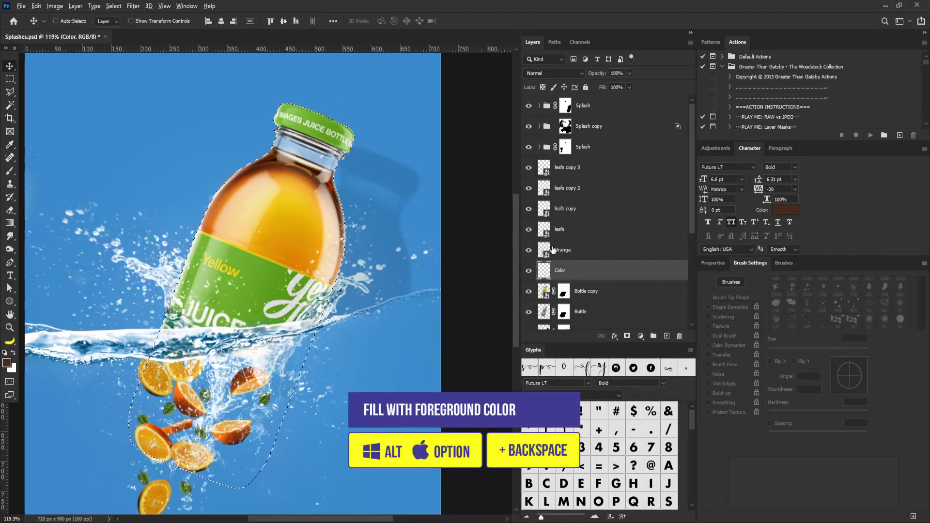
pyautogui.hotkey('alt', 'BackSpace')
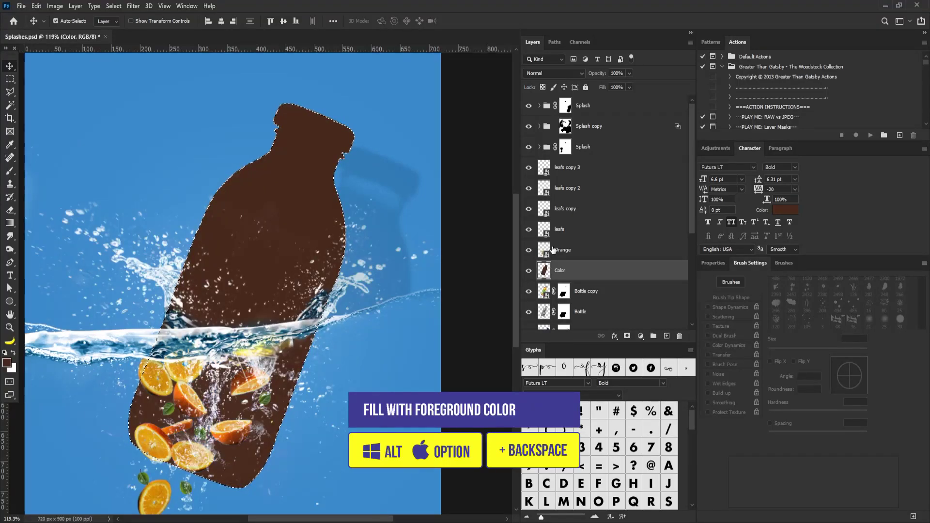
pyautogui.hotkey('ctrl', 'd')
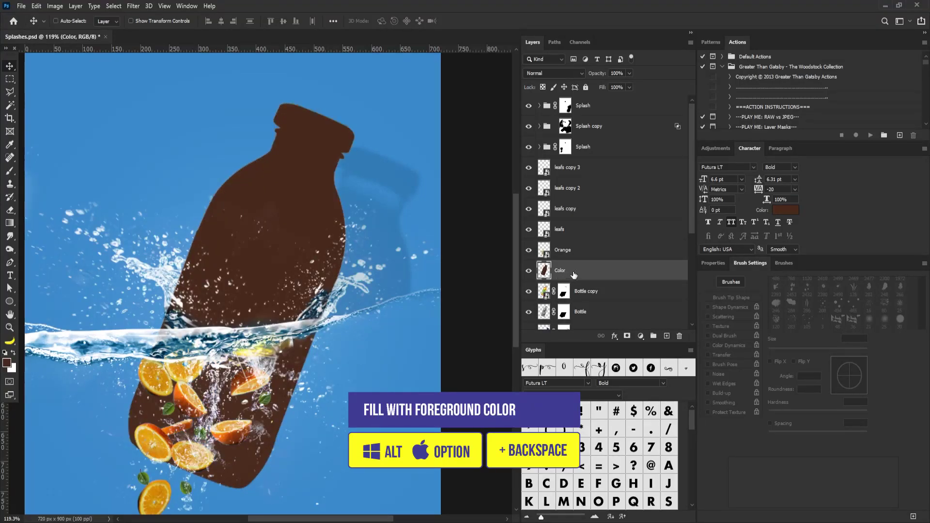
# Duplicate the Color layer and nudge the copy a few pixels to the left and up
pyautogui.moveTo(583, 270); pyautogui.dragTo(667, 335)
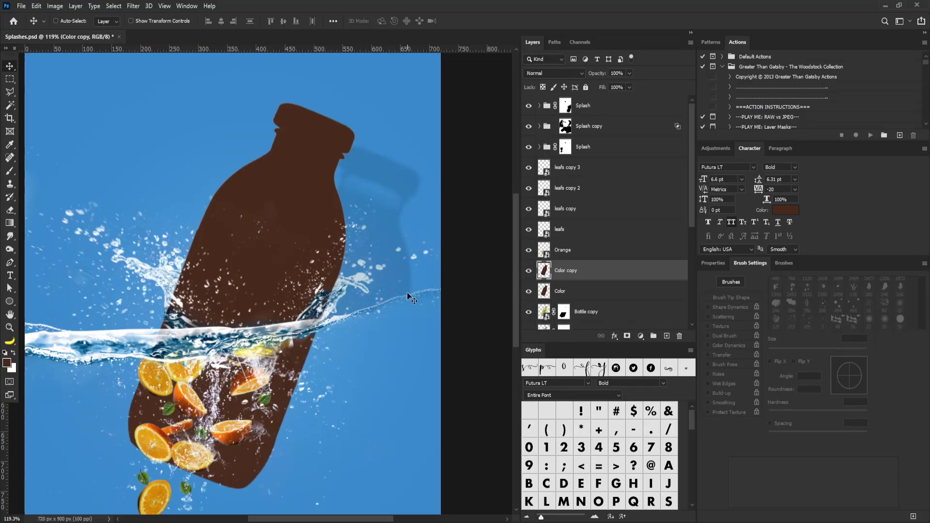
pyautogui.press('Left')
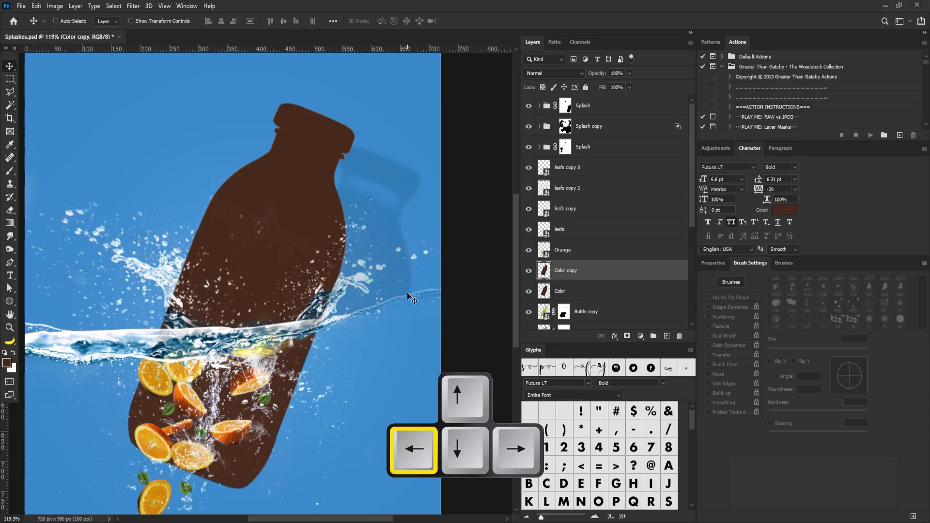
pyautogui.press('Left')
pyautogui.press('Left')
pyautogui.press('Left')
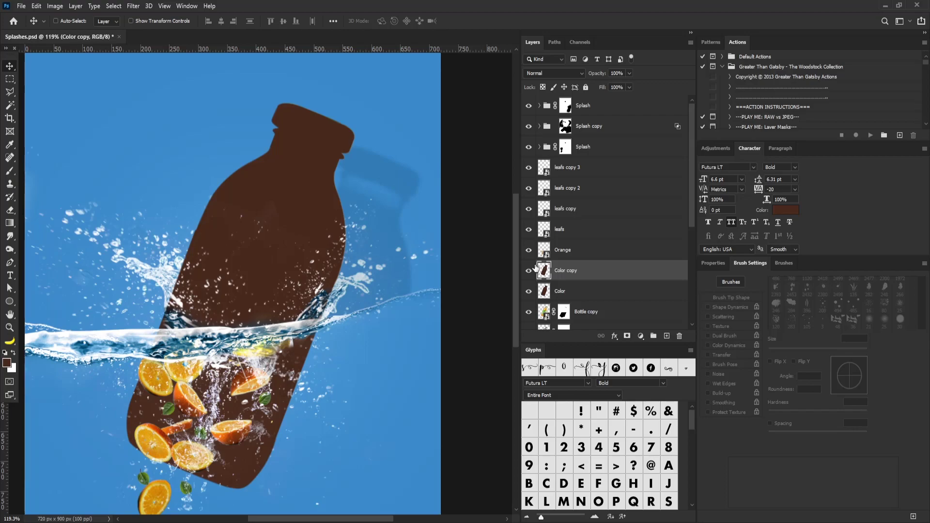
pyautogui.press('Up')
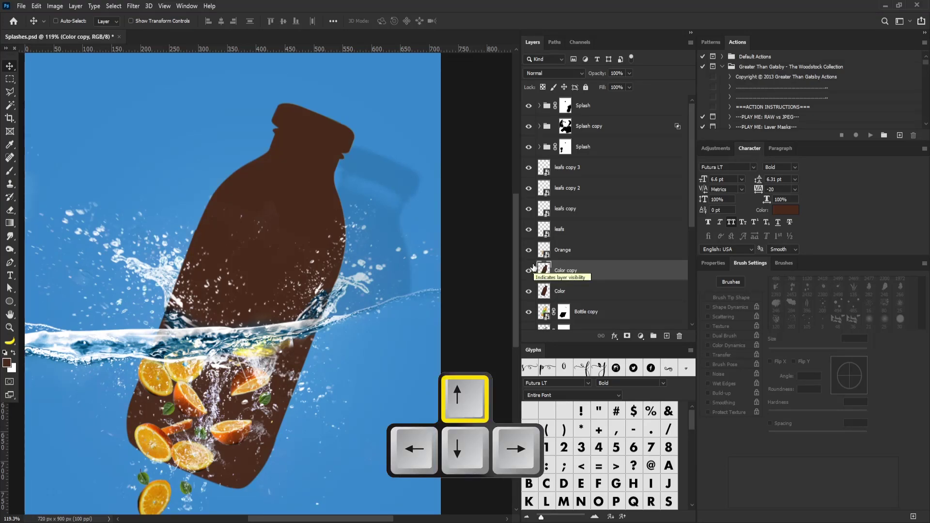
pyautogui.press('Up')
pyautogui.press('Up')
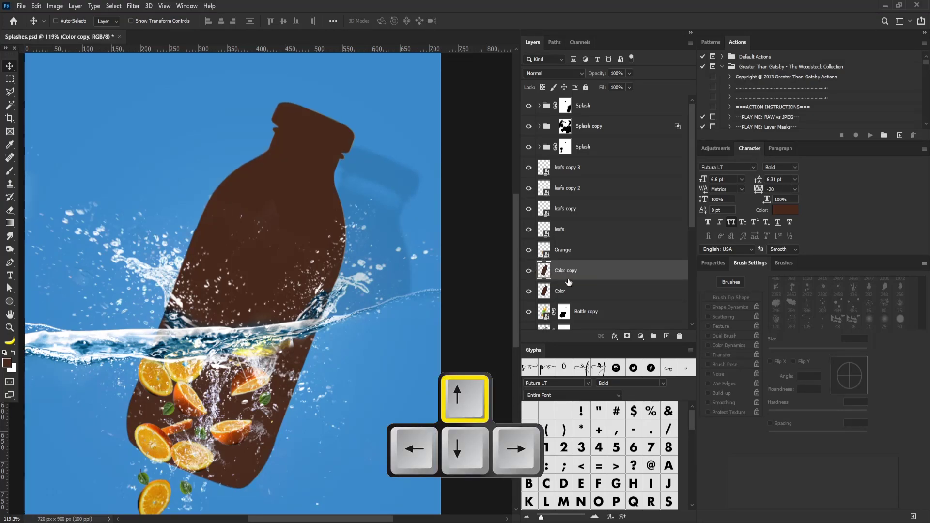
# Cut the Color copy layer's outline out of the Color layer to leave a thin brown rim, hiding Color copy, and deselect
pyautogui.keyDown('ctrl'); pyautogui.click(544, 271); pyautogui.keyUp('ctrl')
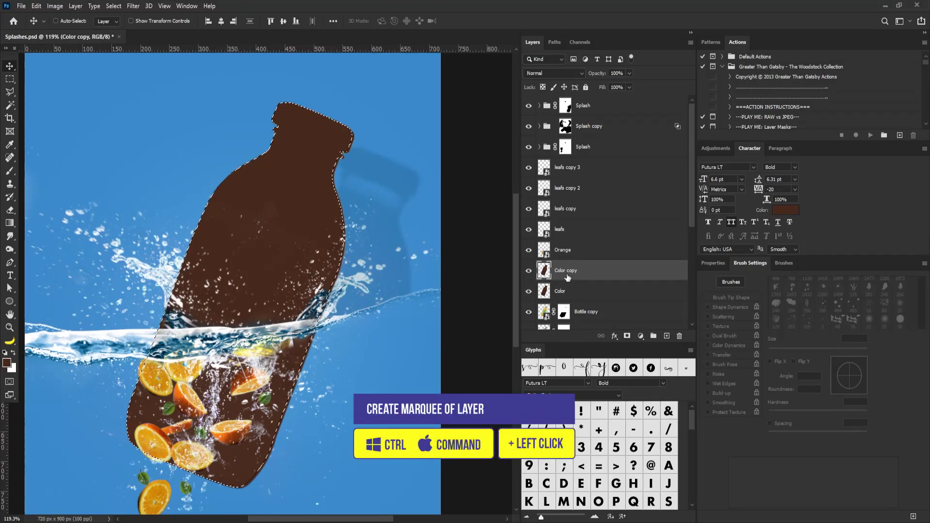
pyautogui.click(529, 272)
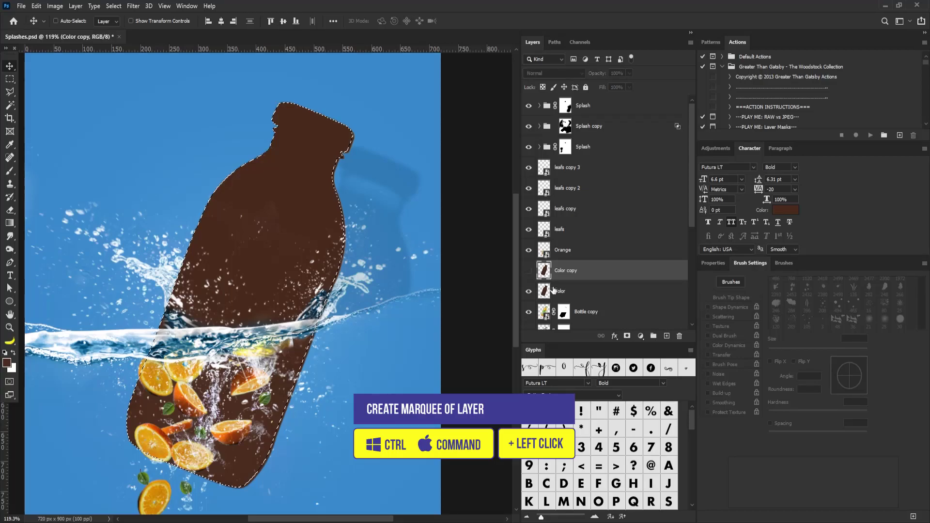
pyautogui.click(564, 291)
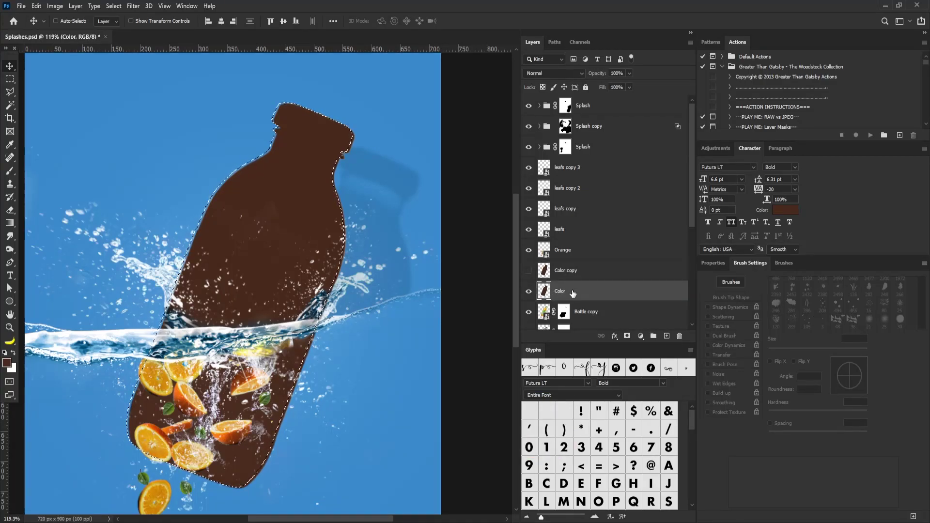
pyautogui.press('Delete')
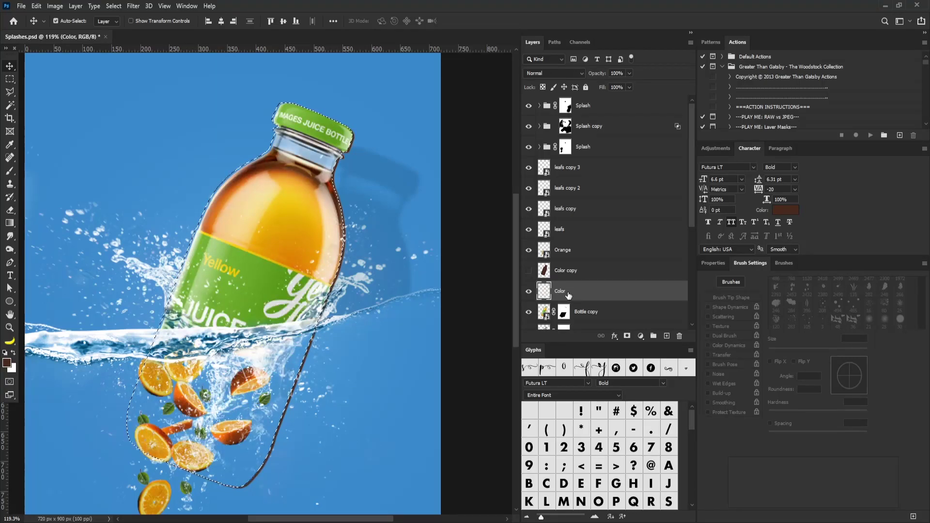
pyautogui.press('ctrl')
pyautogui.hotkey('ctrl', 'd')
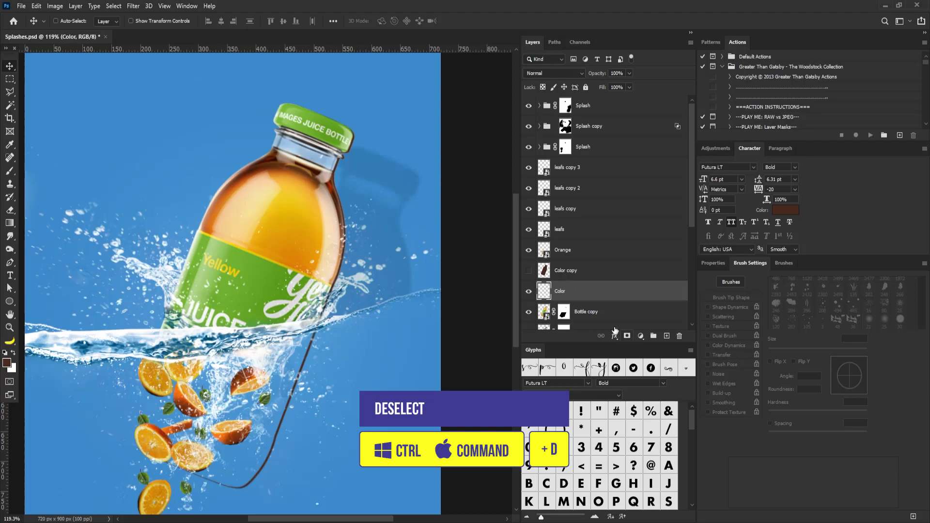
# Erase the brown rim below the waterline with a soft 70 px eraser and reduce the eraser size to 35 px
pyautogui.press('e')
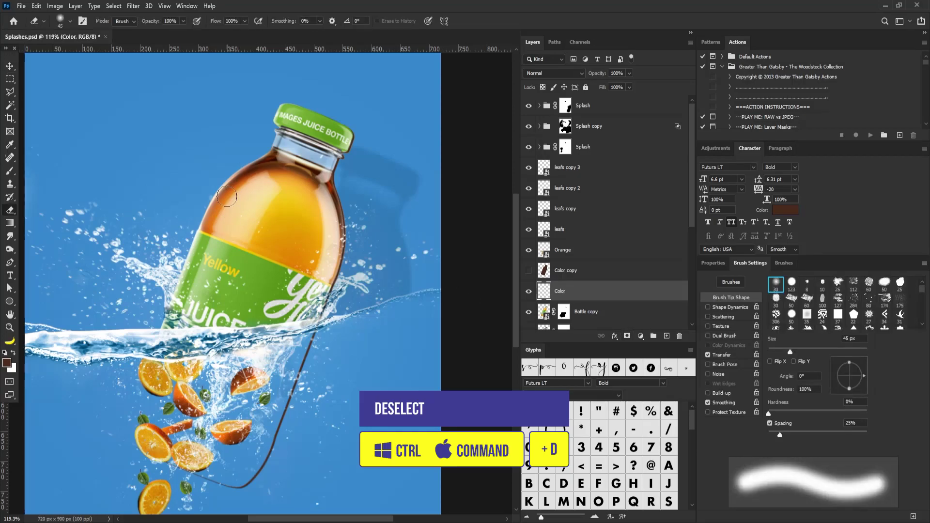
pyautogui.press(']')
pyautogui.press(']')
pyautogui.press(']')
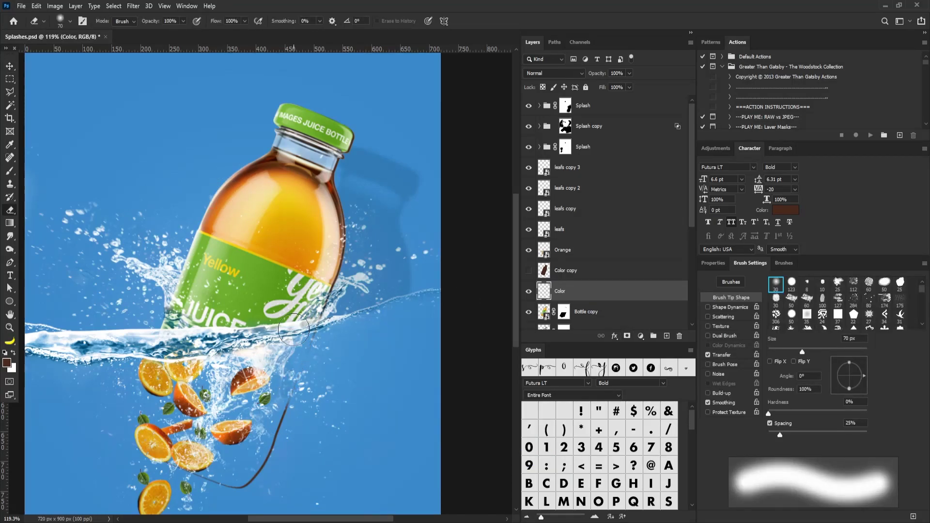
pyautogui.moveTo(286, 403)
pyautogui.mouseDown()
pyautogui.moveTo(264, 466)
pyautogui.moveTo(168, 472)
pyautogui.mouseUp()
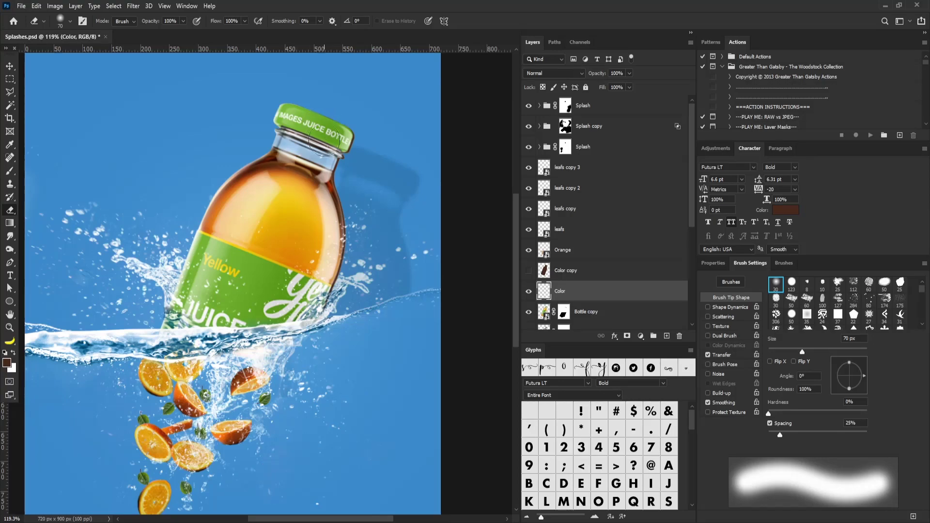
pyautogui.press('[')
pyautogui.press('[')
pyautogui.press('[')
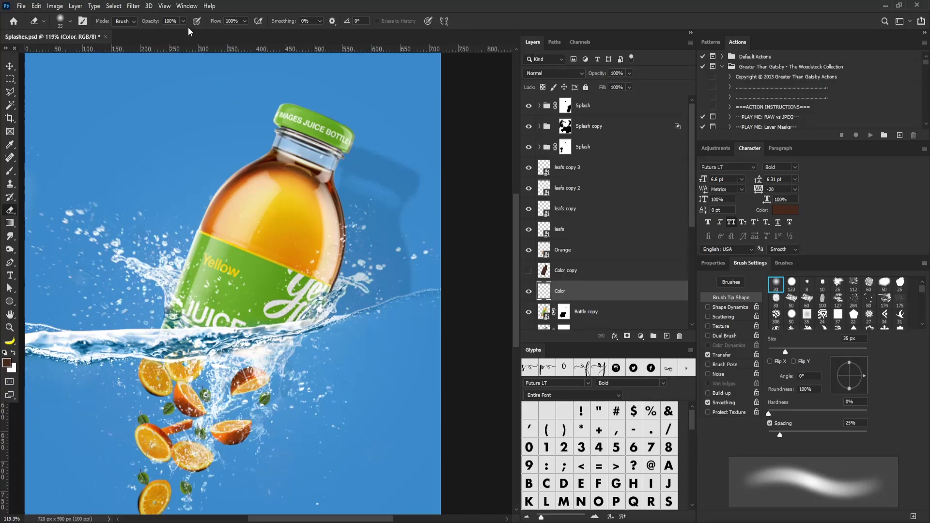
# Apply a Gaussian Blur with a 0.9 pixel radius to the Color layer
pyautogui.click(134, 7)
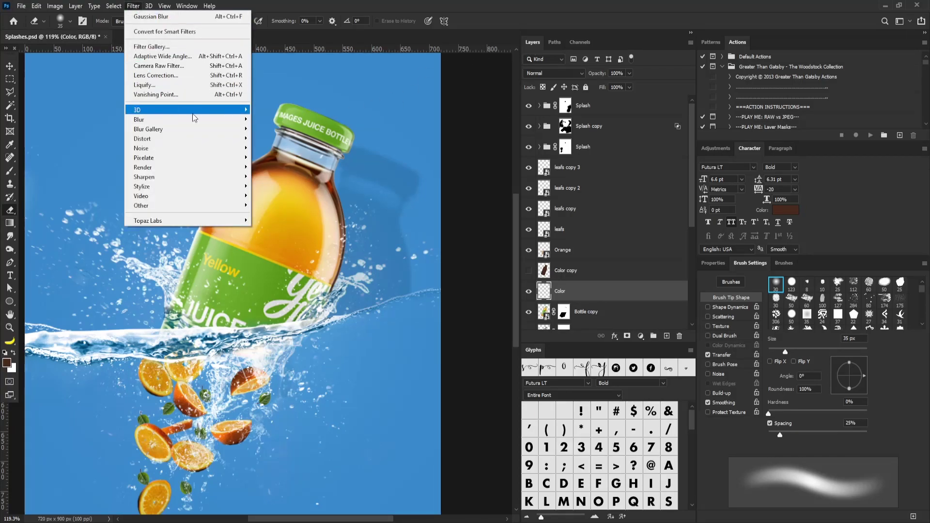
pyautogui.moveTo(238, 122)
pyautogui.click(99, 157)
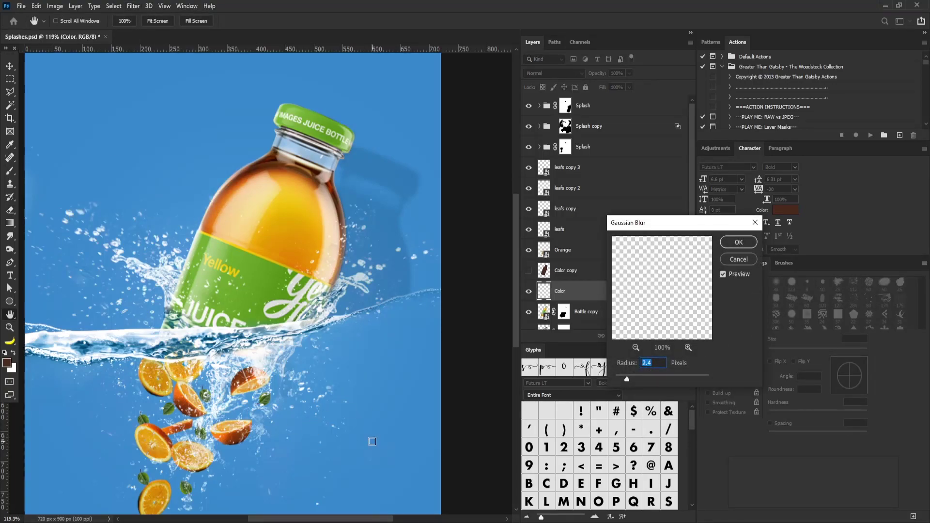
pyautogui.write('1')
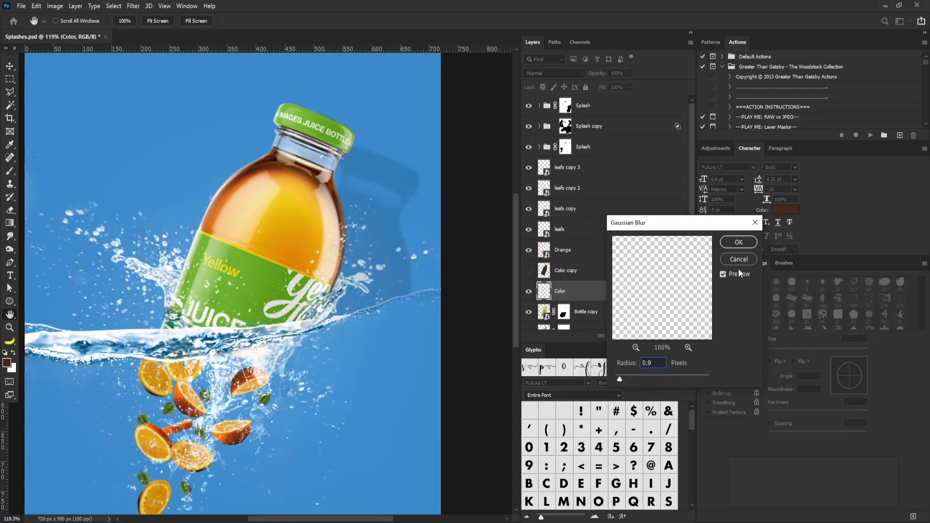
pyautogui.click(739, 242)
pyautogui.press('e')
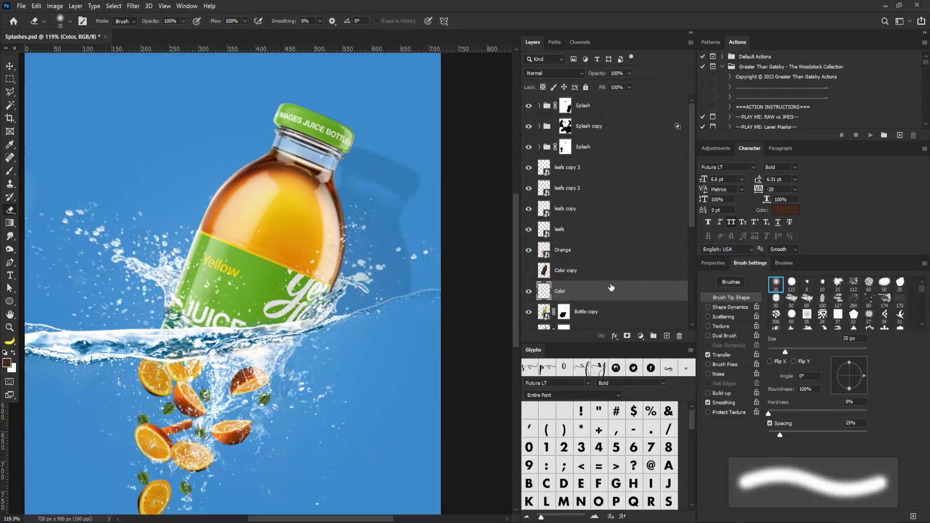
# Load the bottle's outline as a selection and add a new layer named Shadow_1 above the Color layer
pyautogui.hotkey('ctrl', '0')
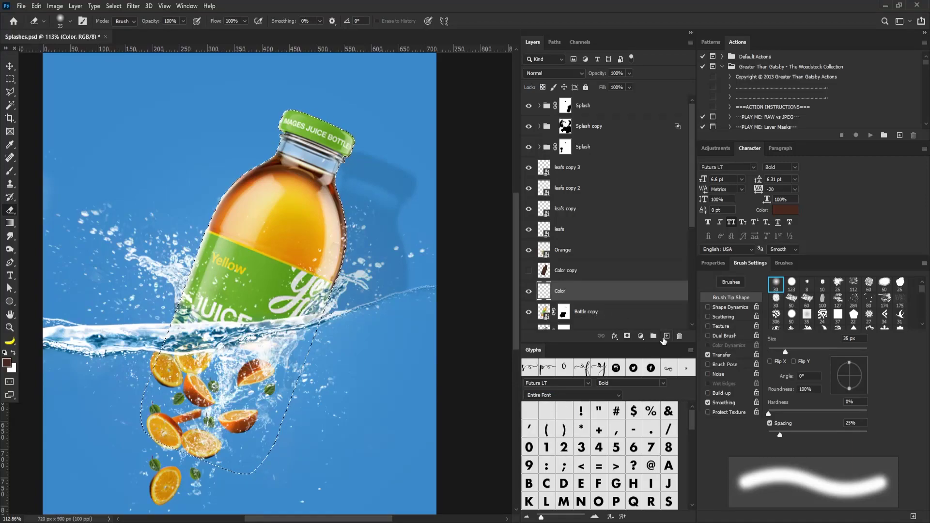
pyautogui.keyDown('alt'); pyautogui.click(665, 337); pyautogui.keyUp('alt')
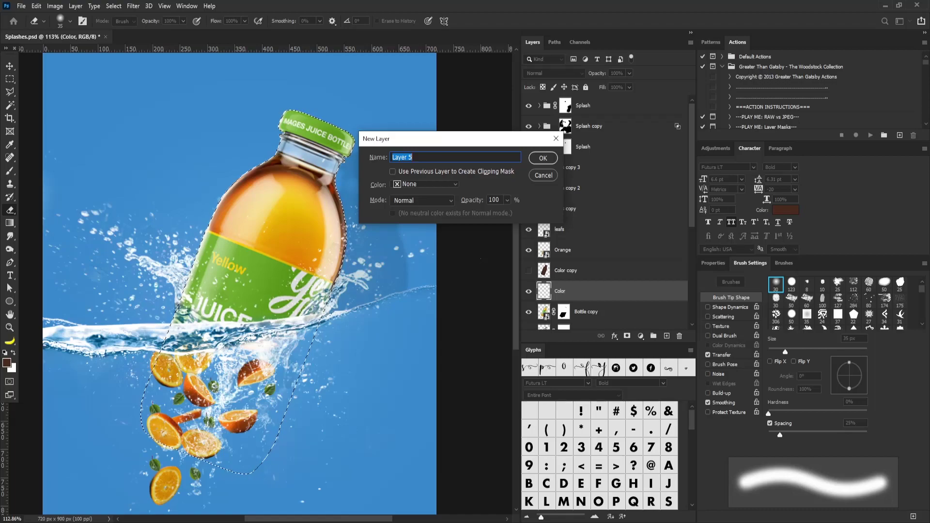
pyautogui.write('Shadow_1')
pyautogui.press('Return')
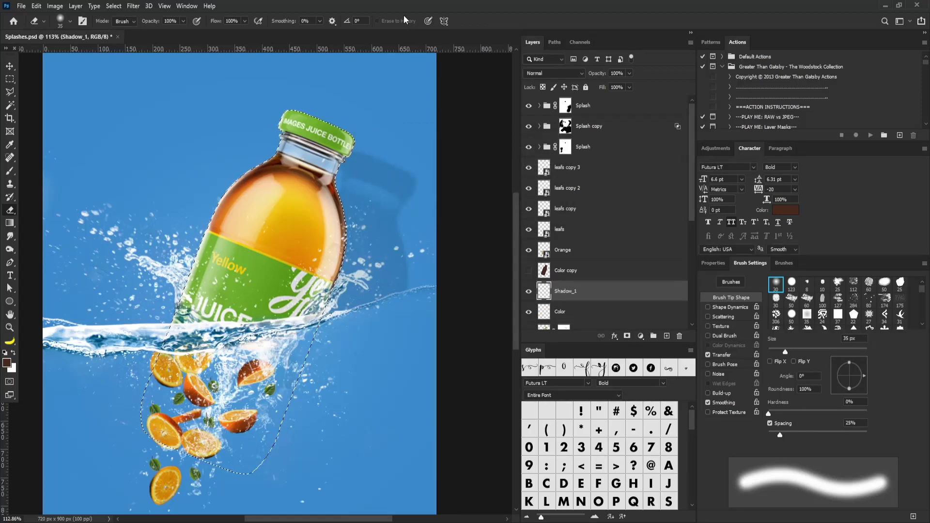
# Paint brown shading along the right edge of the bottle cap on Shadow_1 with a soft 45 px brush, then reduce the brush size
pyautogui.press('b')
pyautogui.moveTo(347, 114); pyautogui.dragTo(347, 115)
pyautogui.press(']')
pyautogui.press(']')
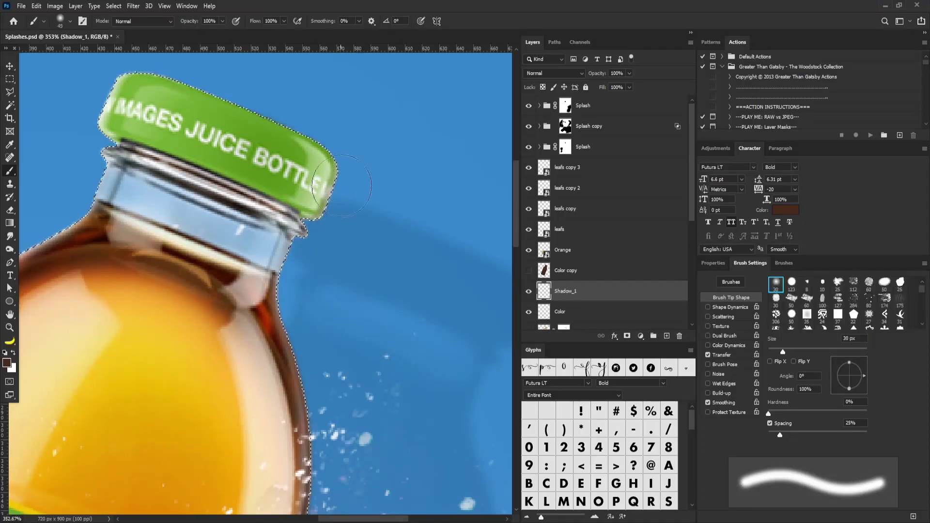
pyautogui.moveTo(349, 181); pyautogui.dragTo(328, 199)
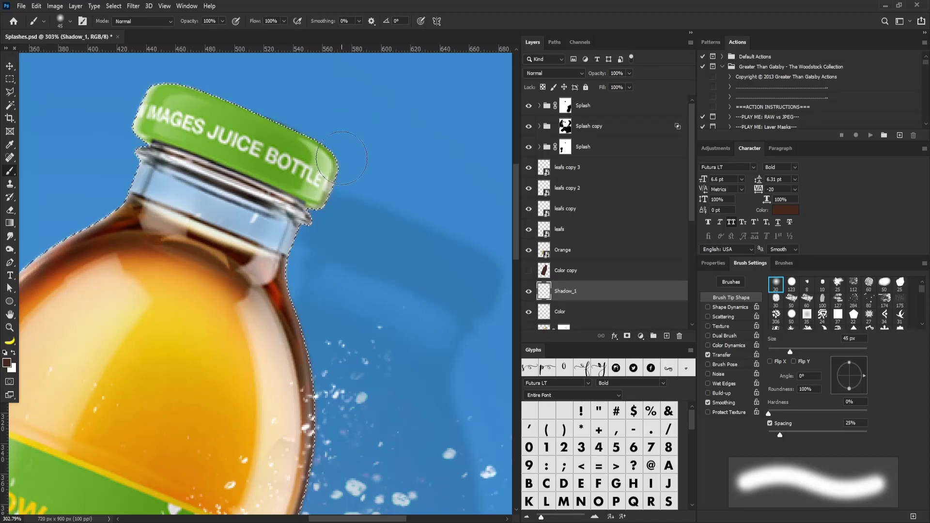
pyautogui.press('[')
pyautogui.press('[')
pyautogui.press('[')
pyautogui.press('[')
pyautogui.press('[')
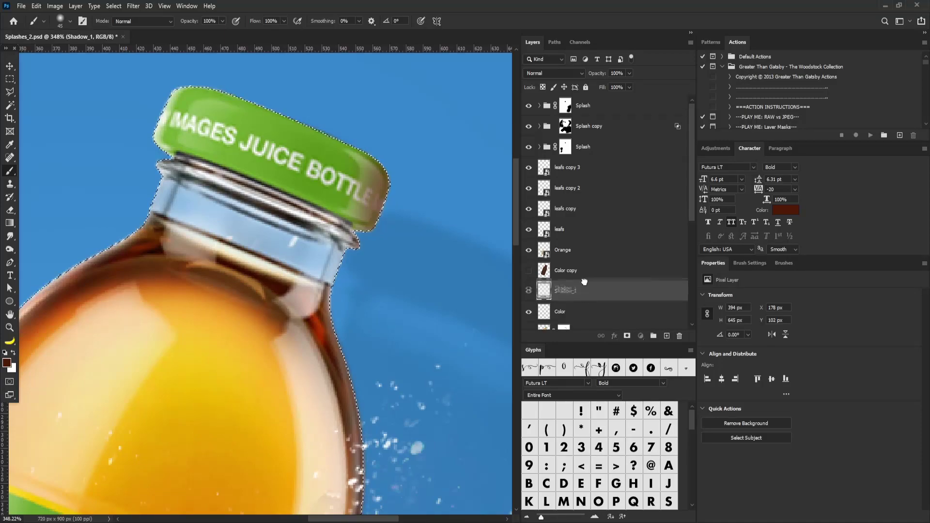
# Move the Shadow_1 layer above Color copy and set the foreground color to very dark brown #190700
pyautogui.moveTo(581, 293); pyautogui.dragTo(570, 252)
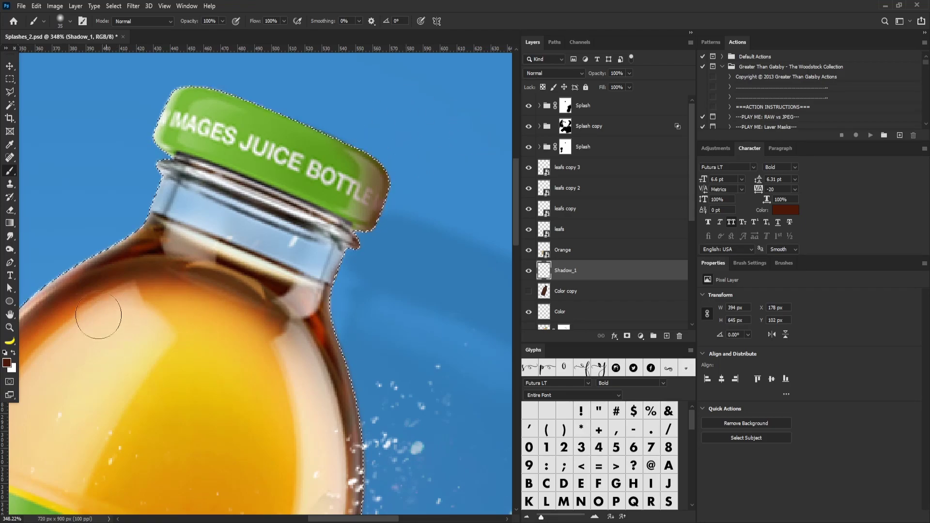
pyautogui.click(7, 362)
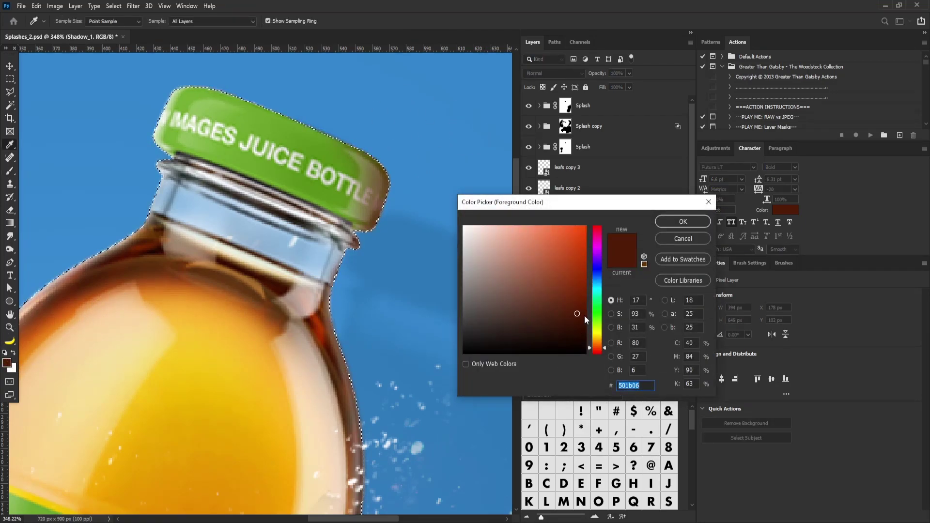
pyautogui.moveTo(586, 319); pyautogui.dragTo(590, 339)
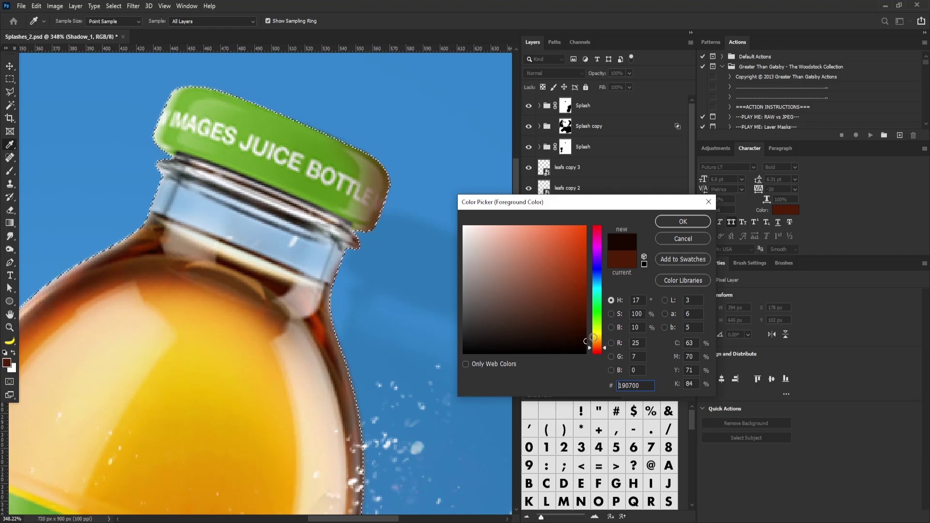
pyautogui.click(690, 223)
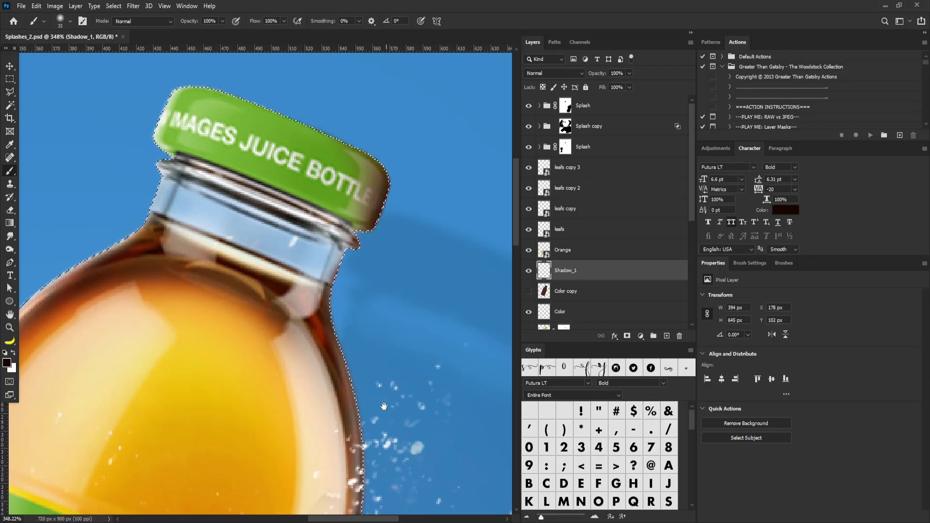
# Paint dark shading down the bottle's right edge on Shadow_1 with a soft 35 px brush and deselect
pyautogui.scroll(-5, 352, 345)
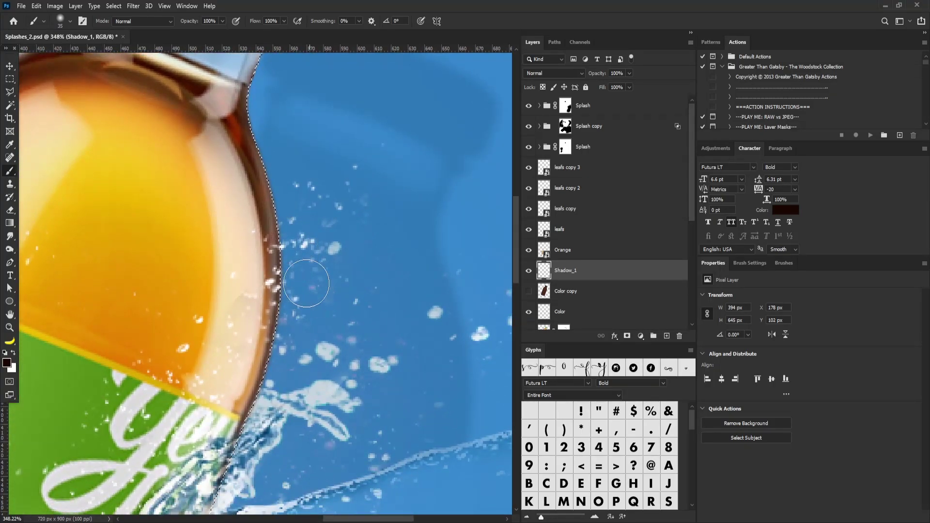
pyautogui.moveTo(297, 213); pyautogui.dragTo(301, 262)
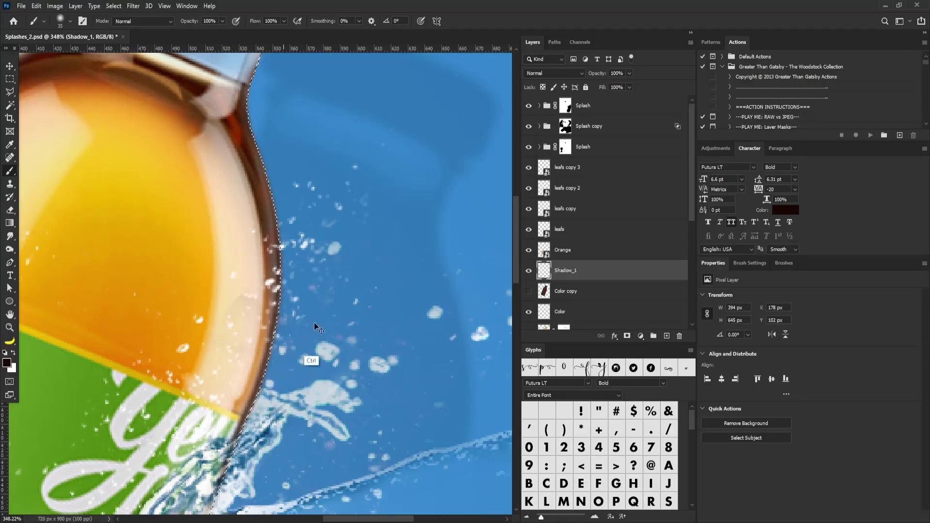
pyautogui.scroll(-5, 311, 326)
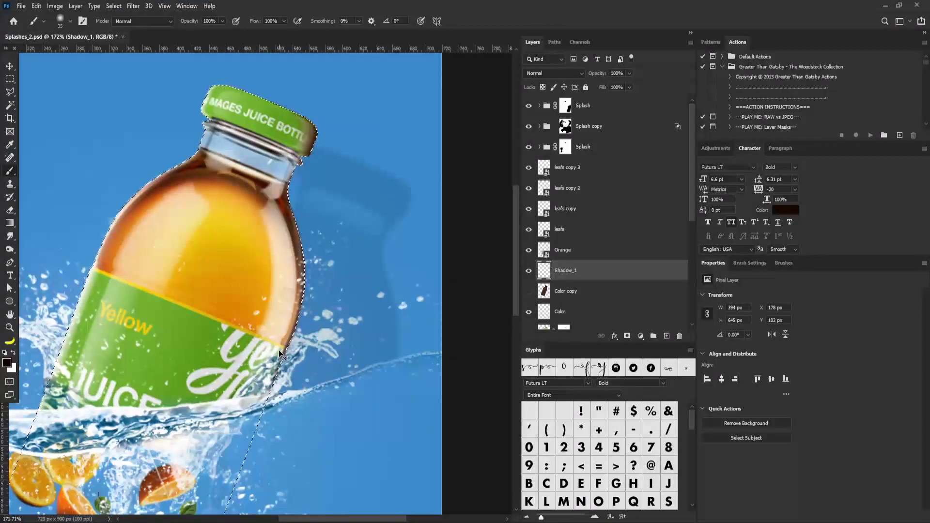
pyautogui.hotkey('ctrl', 'd')
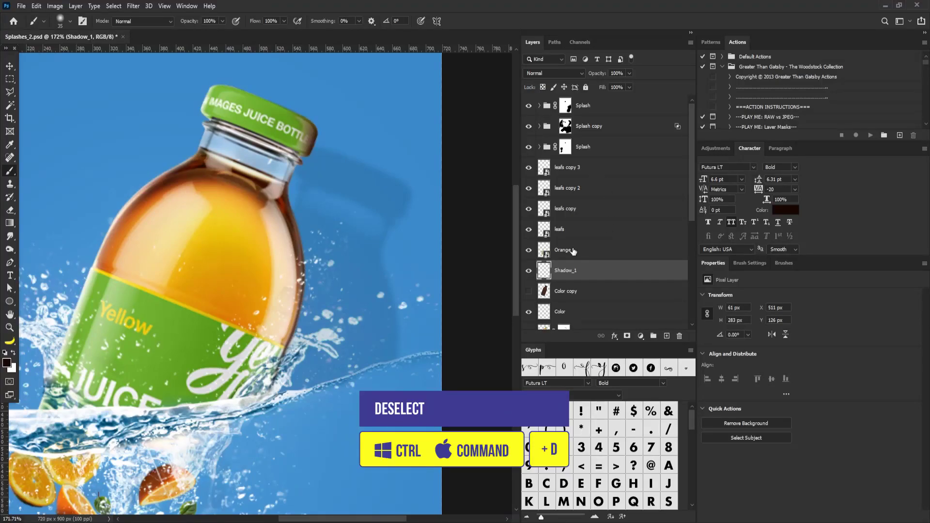
pyautogui.scroll(-3, 300, 259)
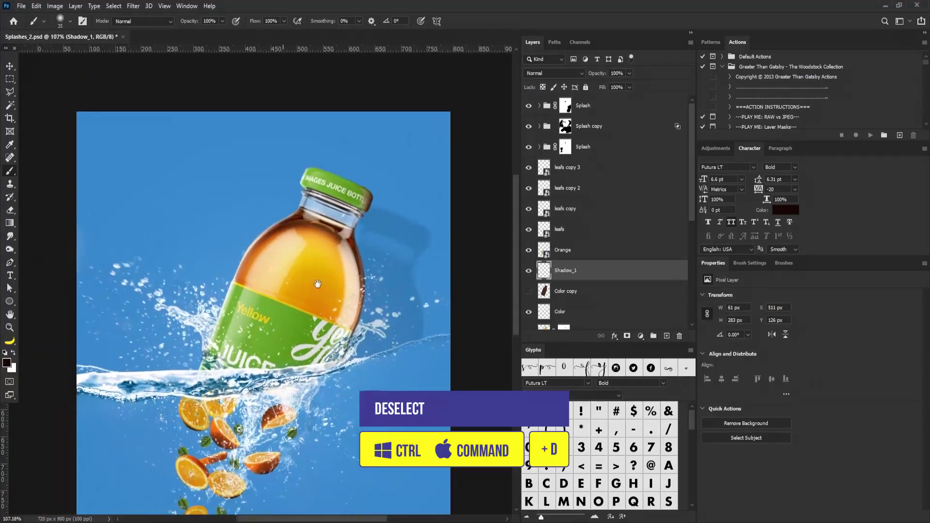
pyautogui.scroll(2, 310, 257)
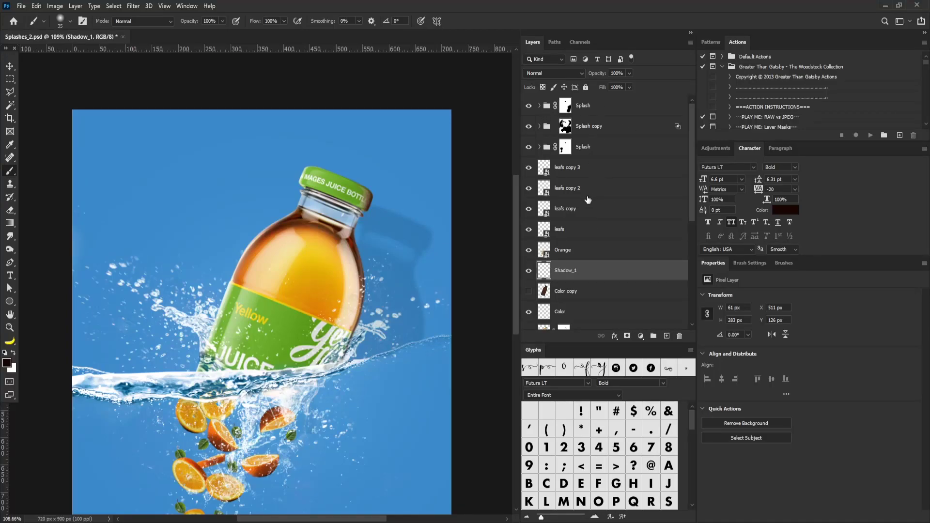
# Group the layers from leafs copy 3 down to Shadow and name the group Bottle
pyautogui.click(577, 167)
pyautogui.scroll(-3, 575, 307)
pyautogui.scroll(-2, 576, 307)
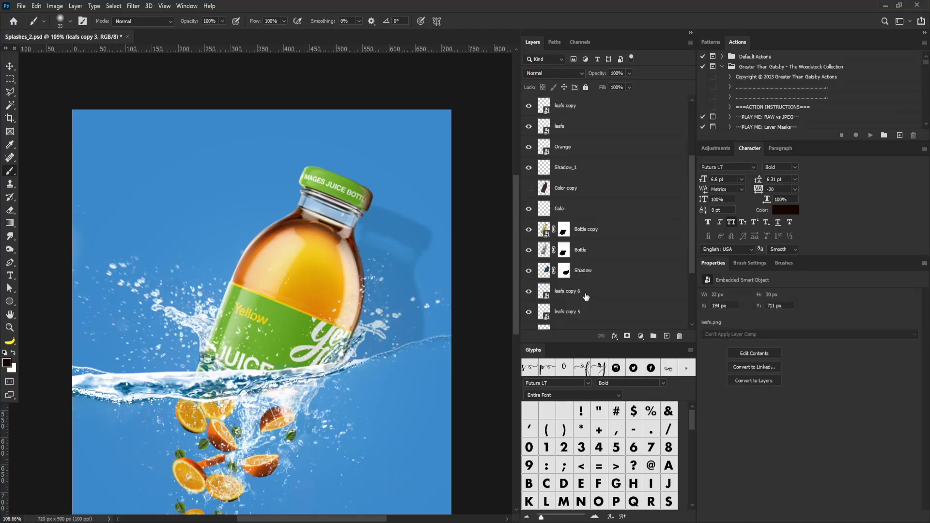
pyautogui.scroll(-3, 585, 285)
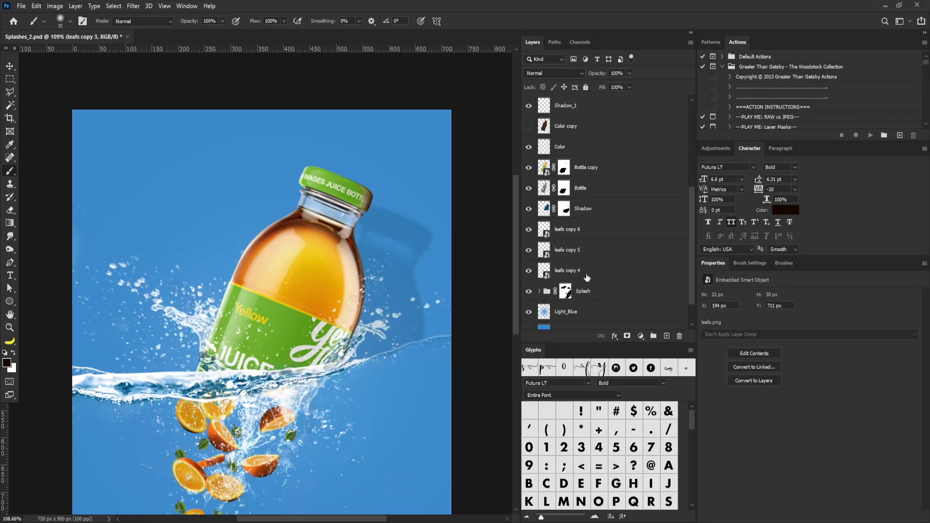
pyautogui.keyDown('shift'); pyautogui.click(586, 276); pyautogui.keyUp('shift')
pyautogui.keyDown('ctrl'); pyautogui.click(590, 270); pyautogui.keyUp('ctrl')
pyautogui.keyDown('ctrl'); pyautogui.click(591, 250); pyautogui.keyUp('ctrl')
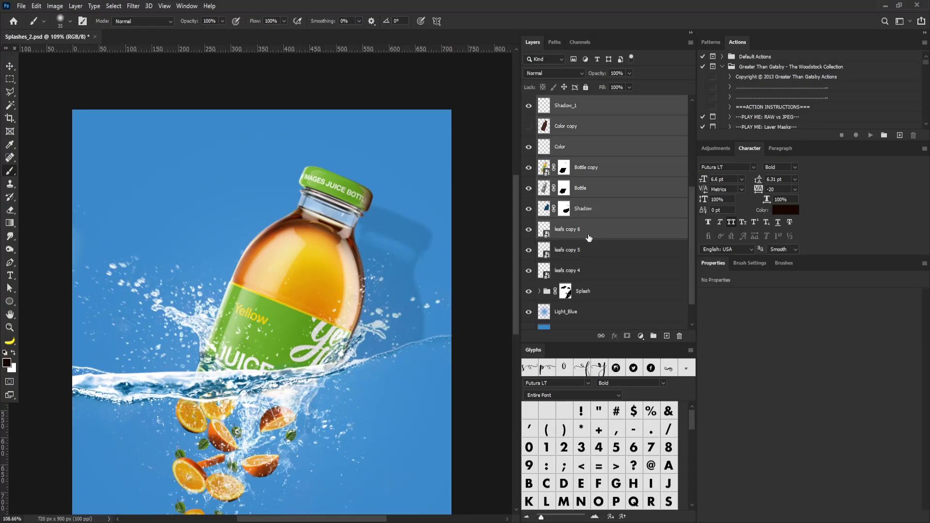
pyautogui.keyDown('ctrl'); pyautogui.click(591, 229); pyautogui.keyUp('ctrl')
pyautogui.click(652, 336)
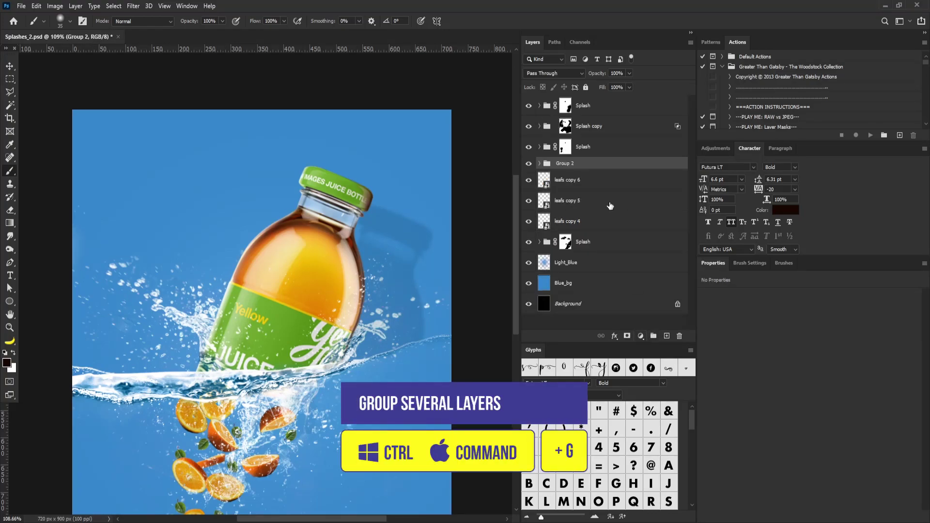
pyautogui.doubleClick(565, 163)
pyautogui.write('Bottle')
# Group the layers leafs copy 6, leafs copy 5 and leafs copy 4 and name the group Leafs
pyautogui.click(578, 176)
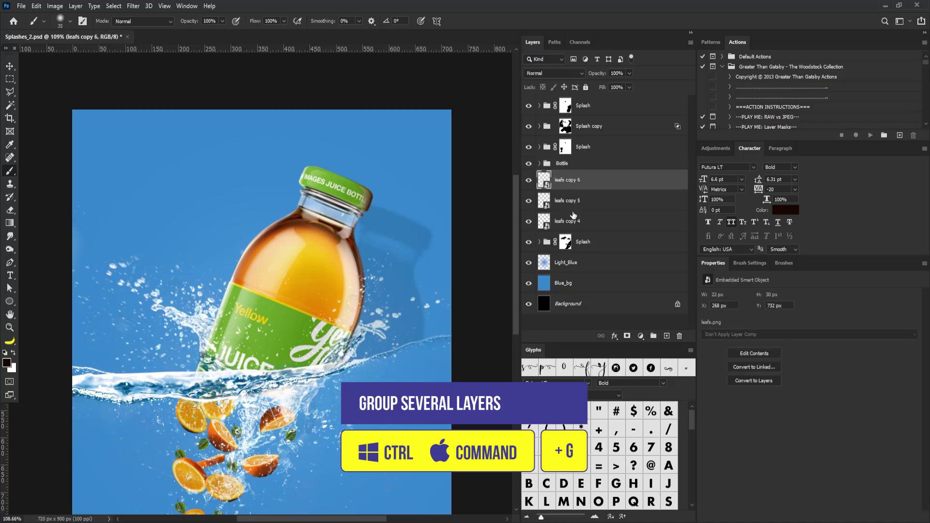
pyautogui.keyDown('shift'); pyautogui.click(576, 228); pyautogui.keyUp('shift')
pyautogui.hotkey('ctrl', 'g')
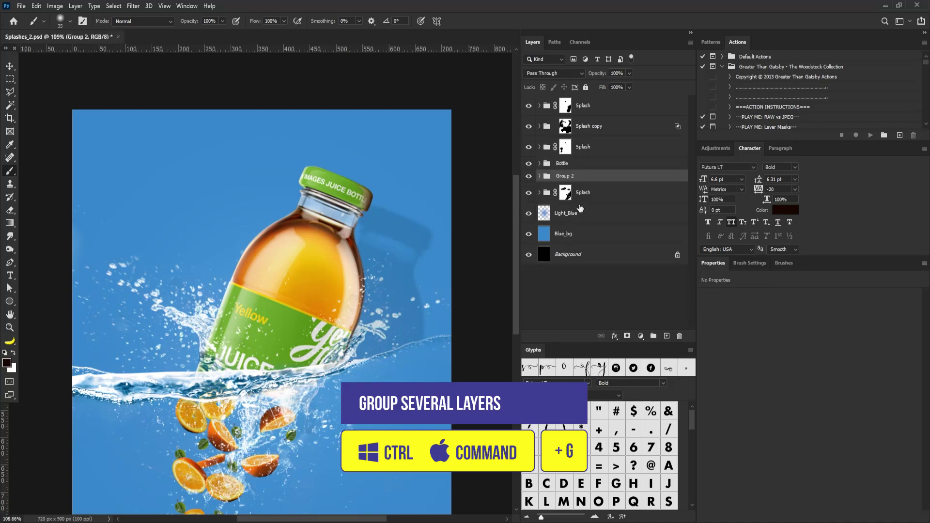
pyautogui.doubleClick(567, 175)
pyautogui.write('Leafs')
pyautogui.press('Return')
pyautogui.hotkey('ctrl', '0')
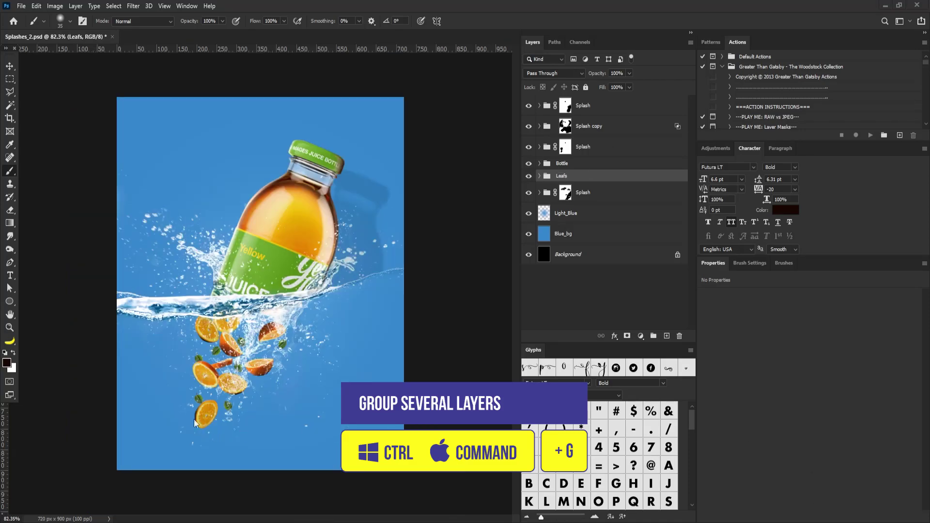
# Add a layer named Noise above Light_Blue in Soft Light mode, filled with the neutral 50% gray
pyautogui.click(615, 237)
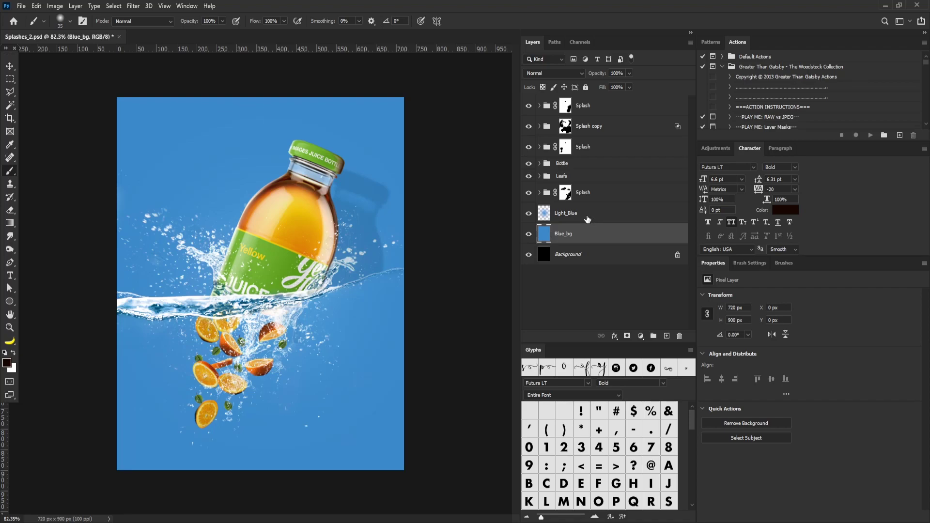
pyautogui.click(588, 219)
pyautogui.keyDown('alt'); pyautogui.click(666, 336); pyautogui.keyUp('alt')
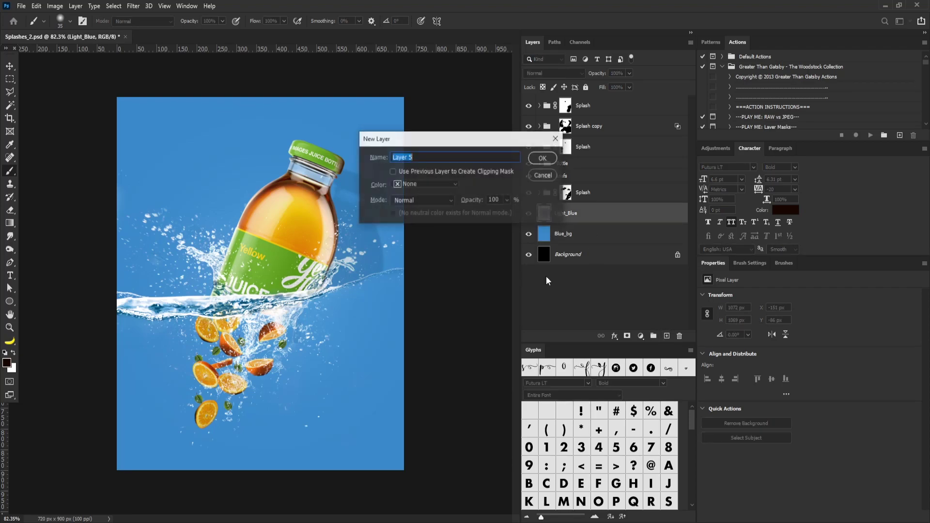
pyautogui.write('Noise')
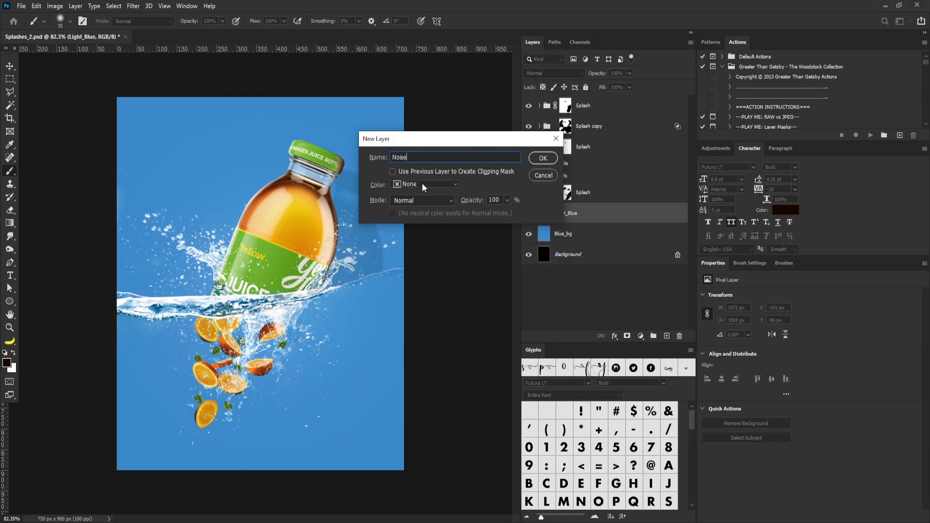
pyautogui.click(426, 198)
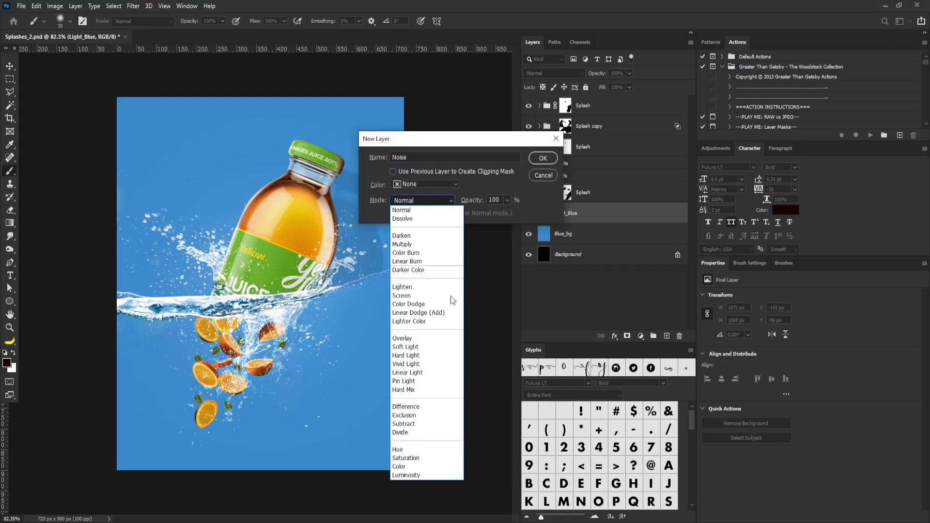
pyautogui.click(404, 347)
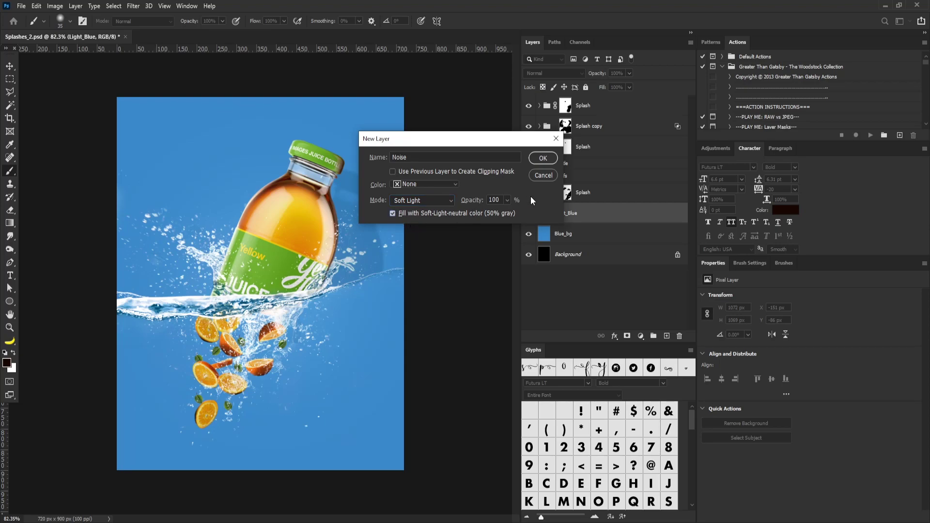
pyautogui.click(541, 159)
# Apply the Add Noise filter to the Noise layer with an amount of 11.55%, Uniform distribution and Monochromatic enabled
pyautogui.click(134, 6)
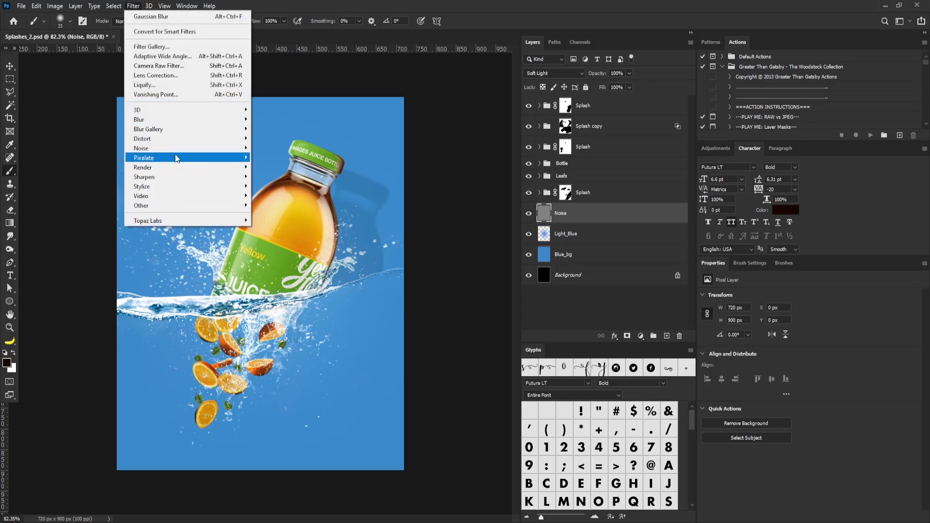
pyautogui.moveTo(174, 150)
pyautogui.click(274, 148)
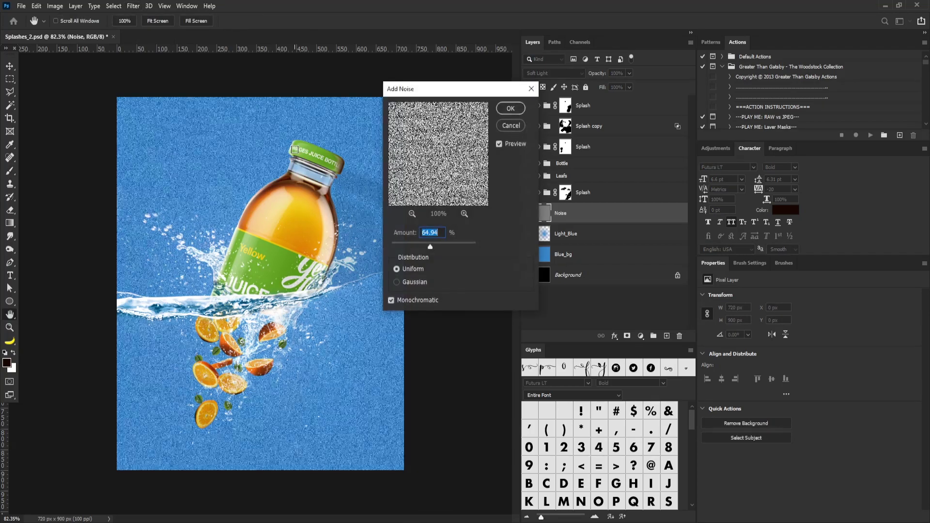
pyautogui.moveTo(425, 243); pyautogui.dragTo(403, 245)
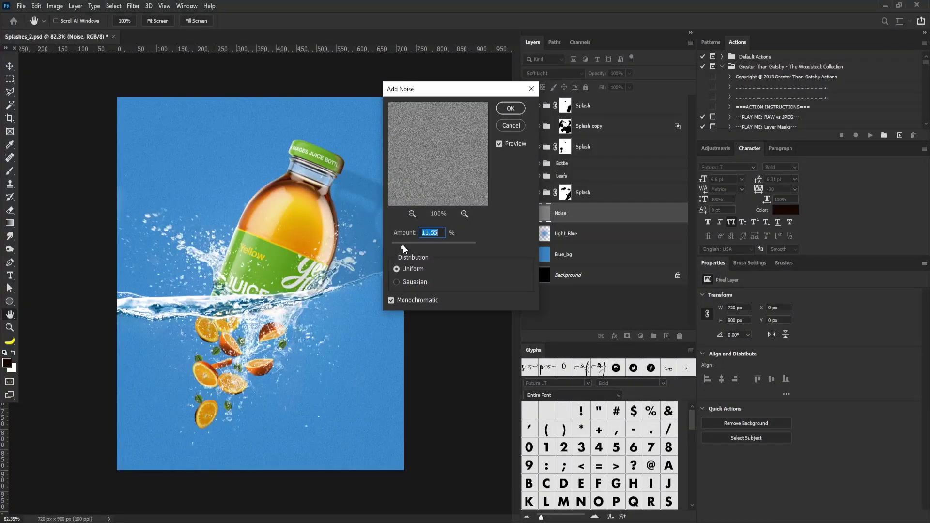
pyautogui.click(511, 103)
pyautogui.press('b')
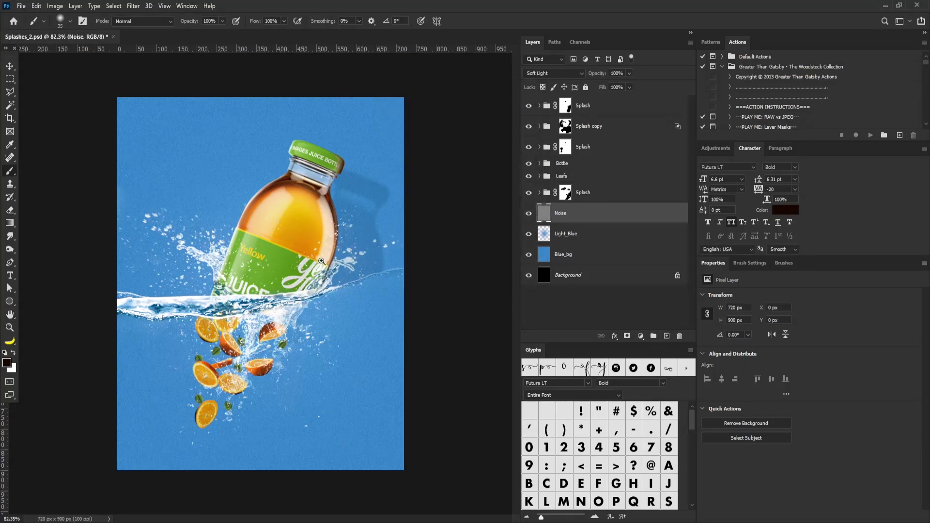
# Scale the Noise layer up from its center to about 125% with Free Transform, so it extends beyond the canvas
pyautogui.scroll(-2, 316, 267)
pyautogui.scroll(-1, 317, 267)
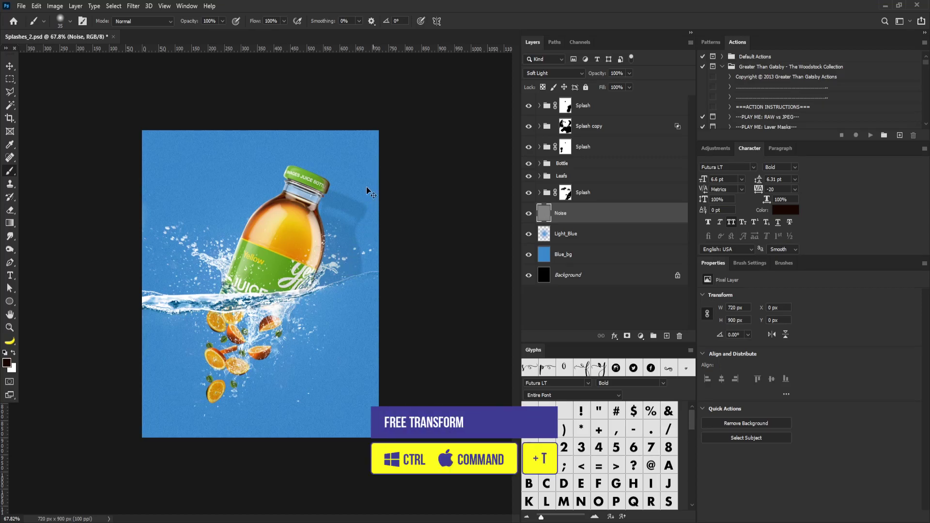
pyautogui.hotkey('ctrl', 't')
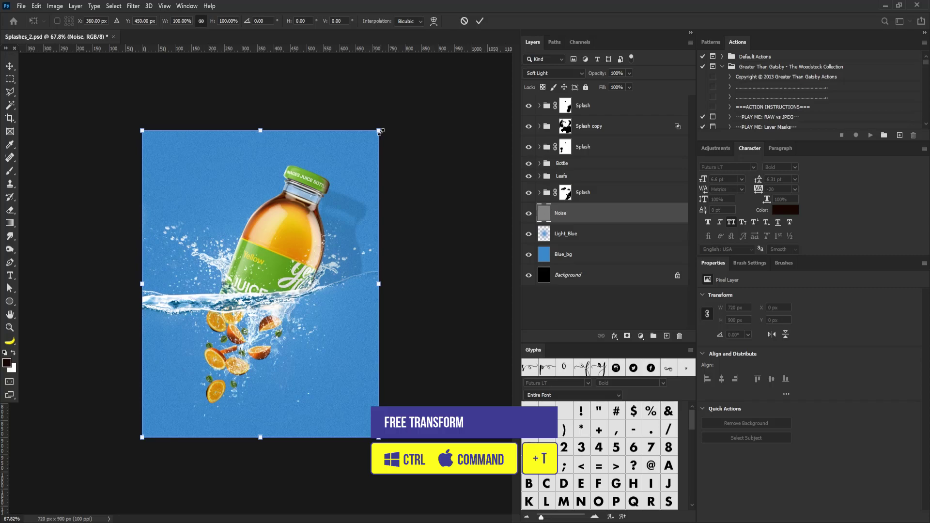
pyautogui.moveTo(379, 131); pyautogui.dragTo(408, 92)
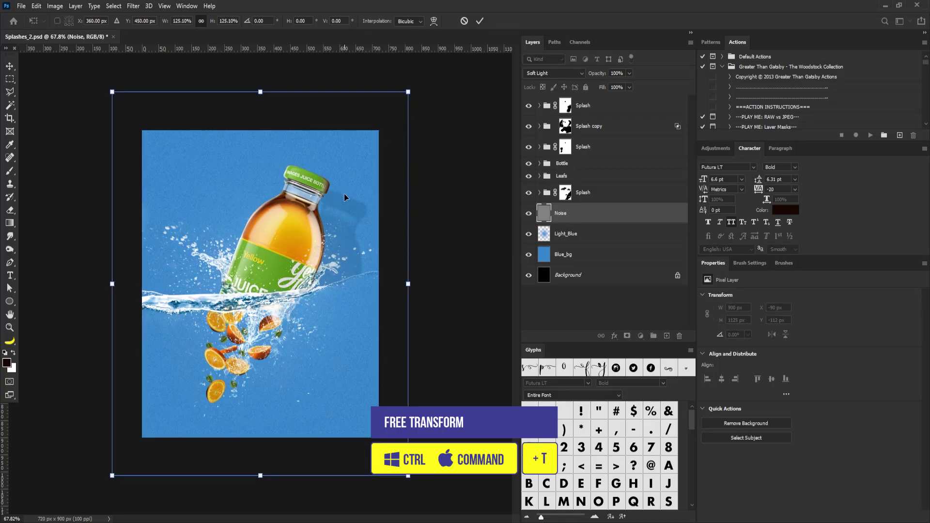
pyautogui.press('Return')
pyautogui.press('b')
pyautogui.scroll(3, 259, 279)
pyautogui.scroll(-1, 259, 280)
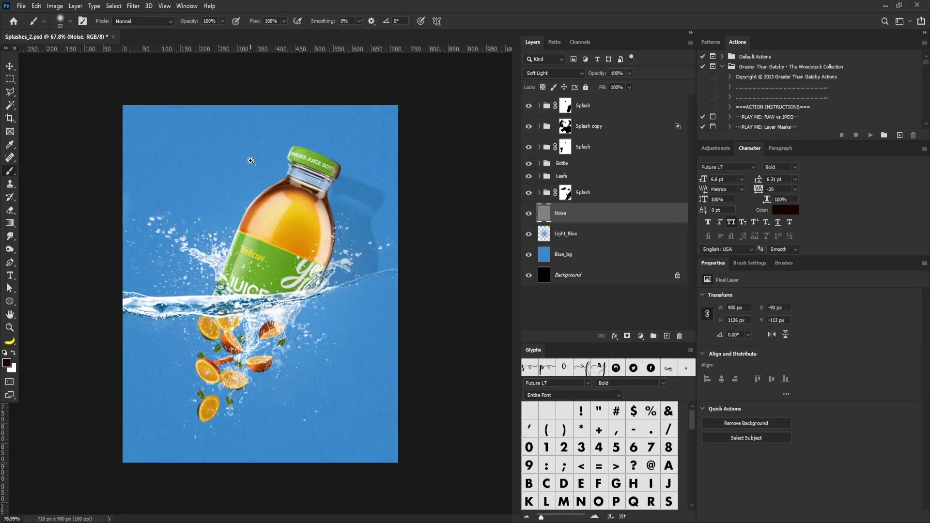
# Add a Curves adjustment above the topmost Splash group, darken it with a point at input 155, output 85, and invert its mask
pyautogui.click(593, 107)
pyautogui.click(713, 148)
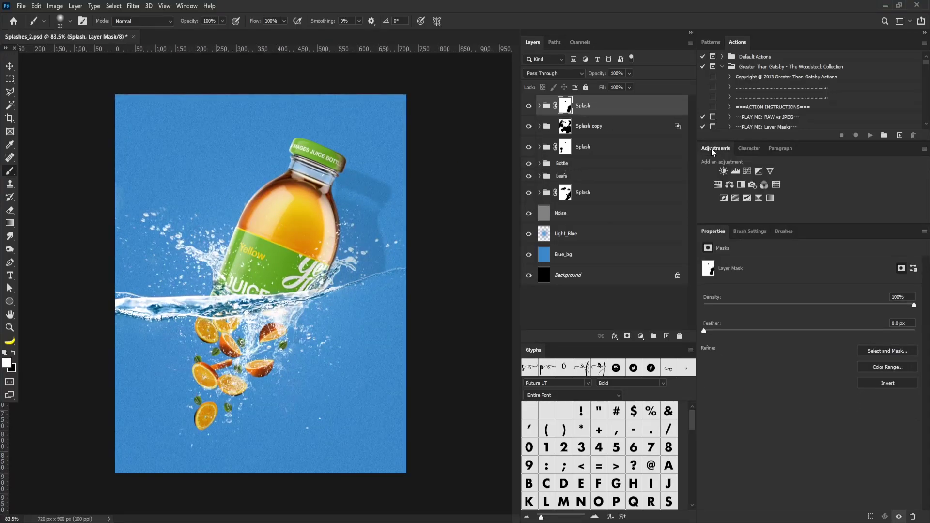
pyautogui.click(745, 170)
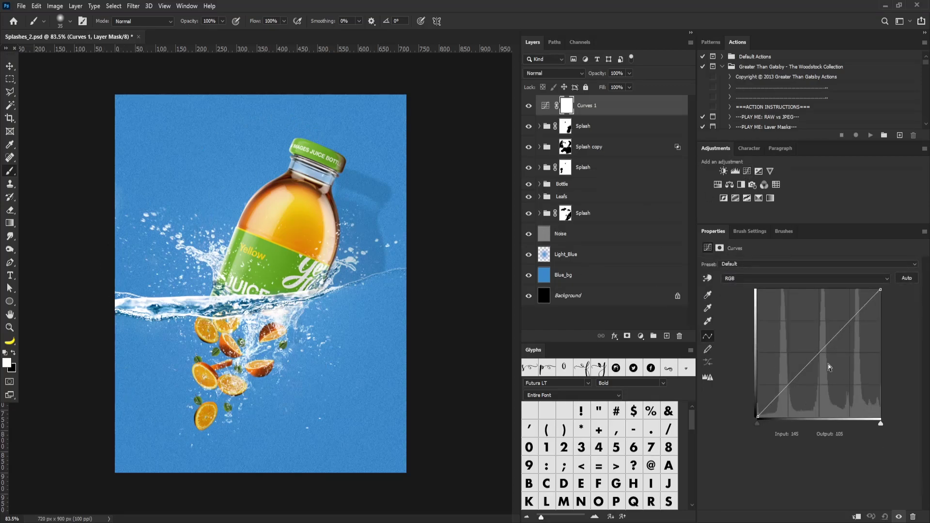
pyautogui.moveTo(819, 353); pyautogui.dragTo(831, 374)
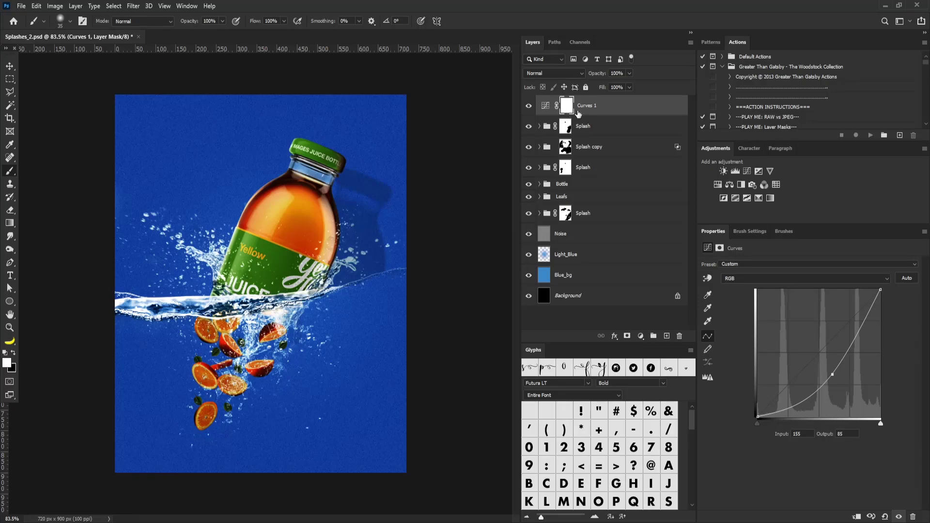
pyautogui.hotkey('ctrl', 'i')
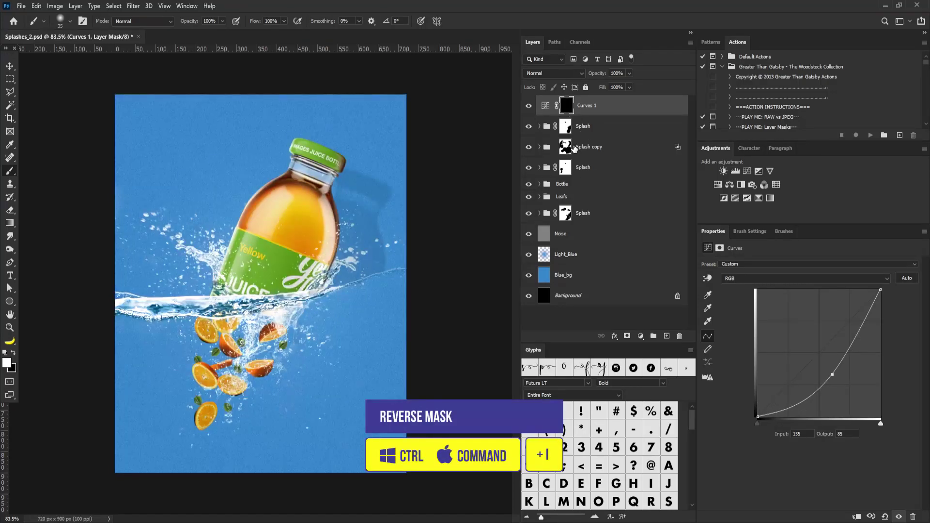
# Fill a large circular selection around the bottle with white on the Curves 1 mask, deselect and invert the mask
pyautogui.scroll(-1, 358, 175)
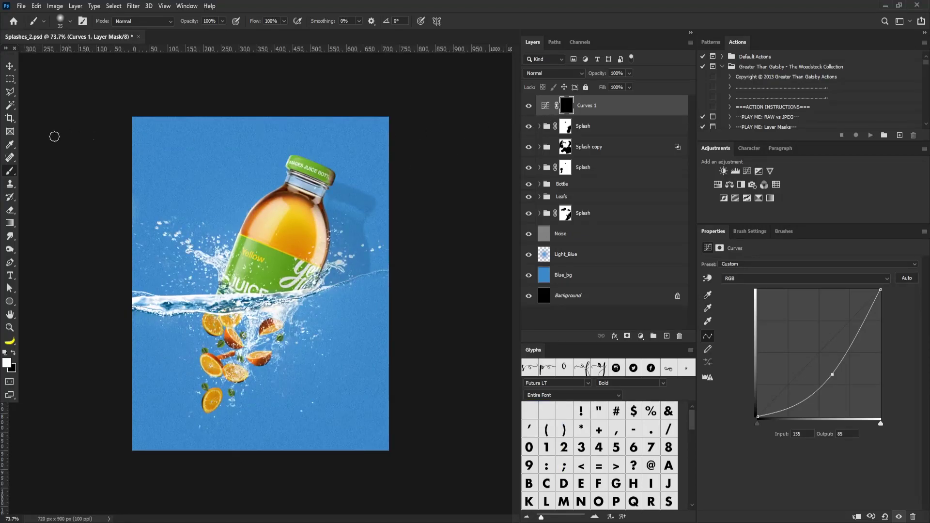
pyautogui.click(10, 80)
pyautogui.rightClick(12, 82)
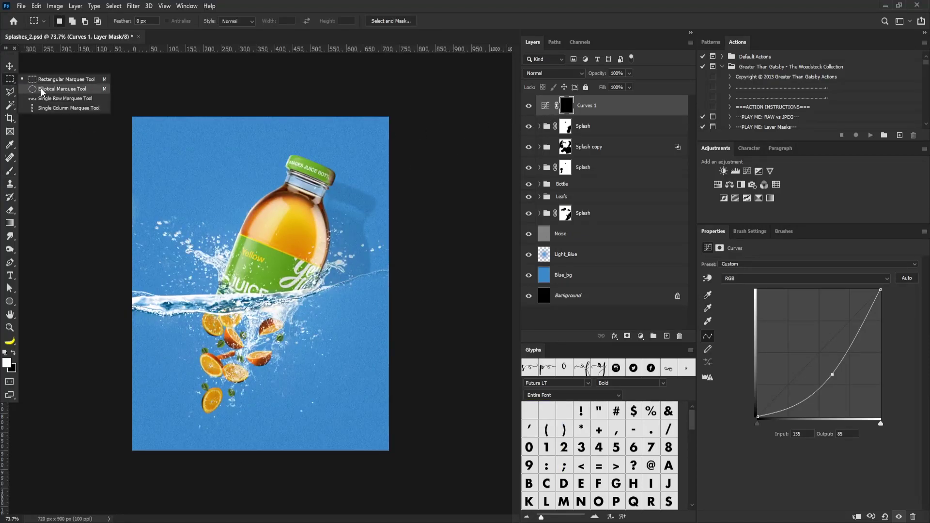
pyautogui.click(43, 89)
pyautogui.moveTo(164, 155); pyautogui.dragTo(415, 469)
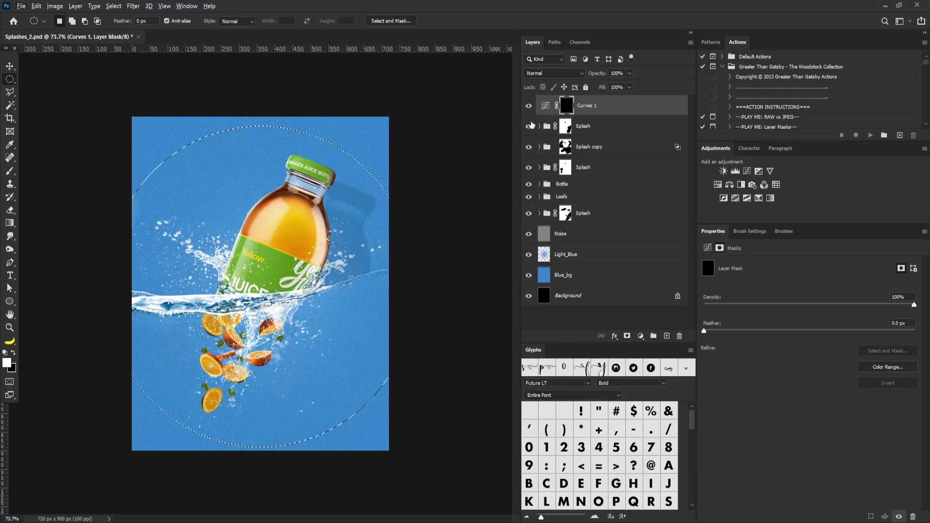
pyautogui.hotkey('alt', 'BackSpace')
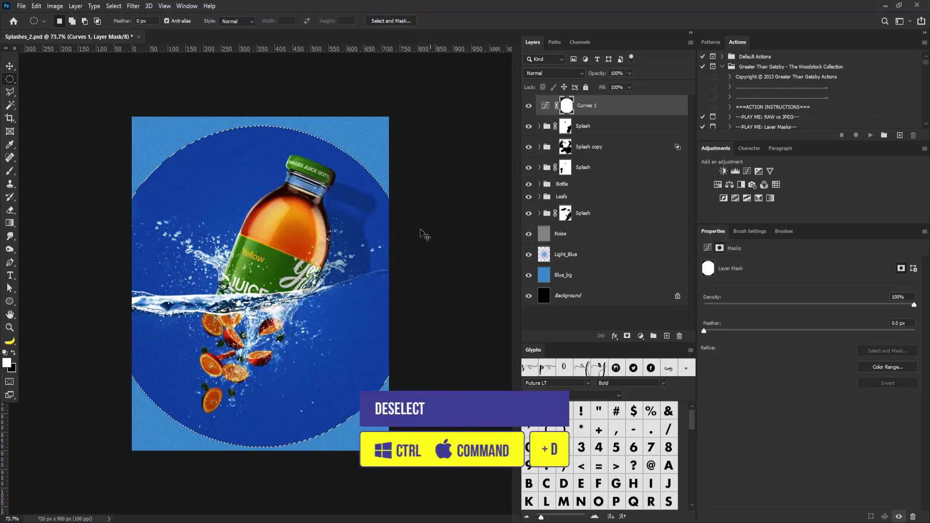
pyautogui.hotkey('ctrl', 'd')
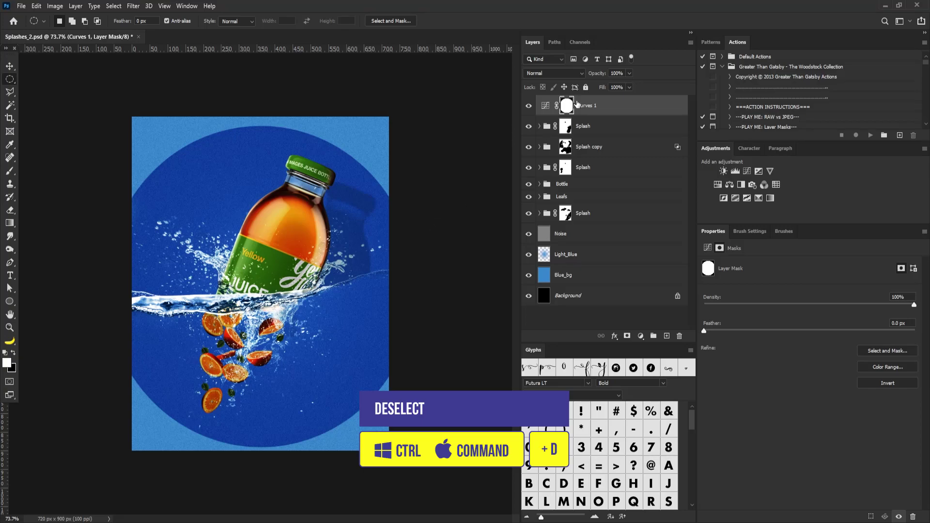
pyautogui.hotkey('ctrl', 'i')
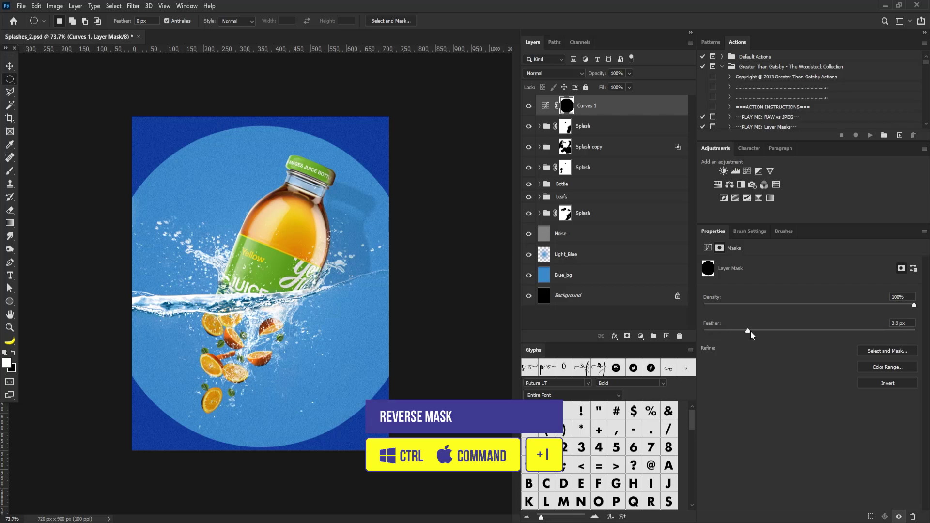
# Feather the Curves 1 mask by about 139 px and move the curve point to input 144, output 89
pyautogui.moveTo(751, 330); pyautogui.dragTo(853, 328)
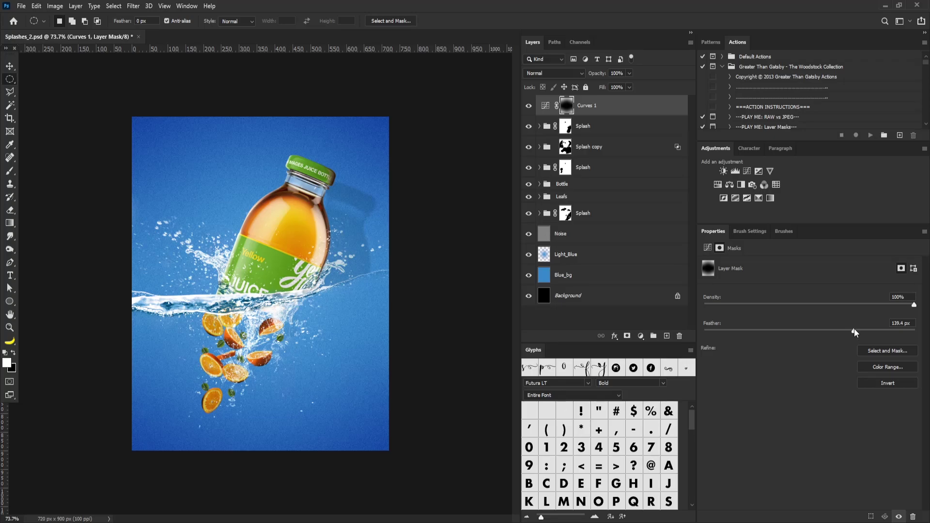
pyautogui.moveTo(853, 329); pyautogui.dragTo(855, 331)
pyautogui.click(546, 110)
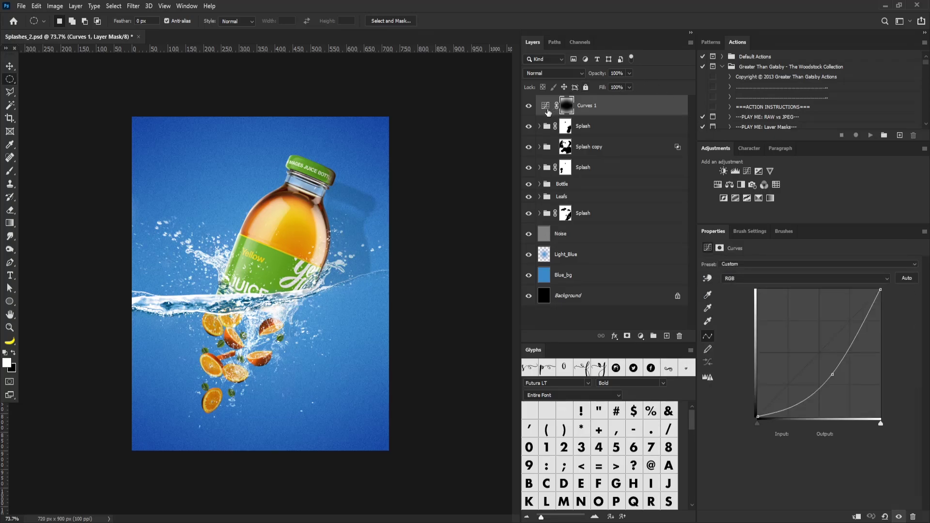
pyautogui.moveTo(835, 377); pyautogui.dragTo(828, 373)
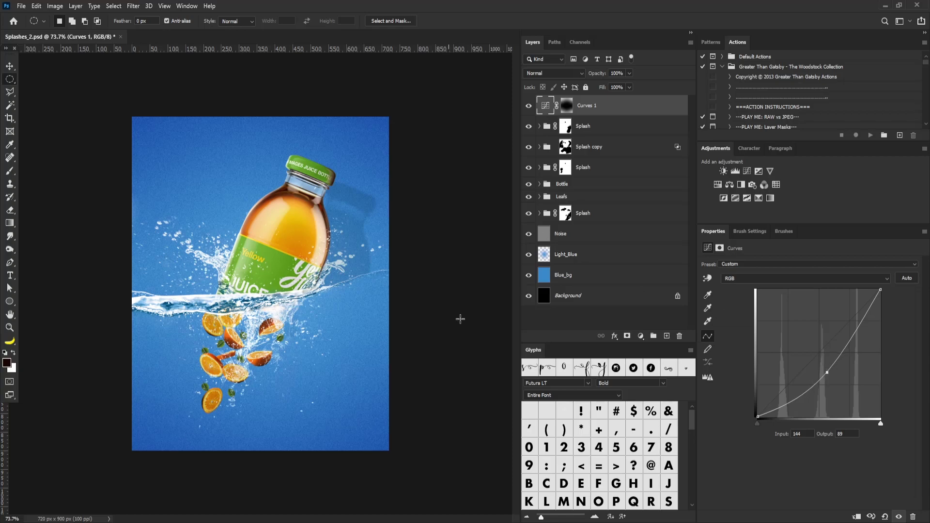
# Add the text "100% orange drink" on three center-aligned lines in Futura LT Bold beside the bottle
pyautogui.moveTo(13, 276); pyautogui.dragTo(29, 271)
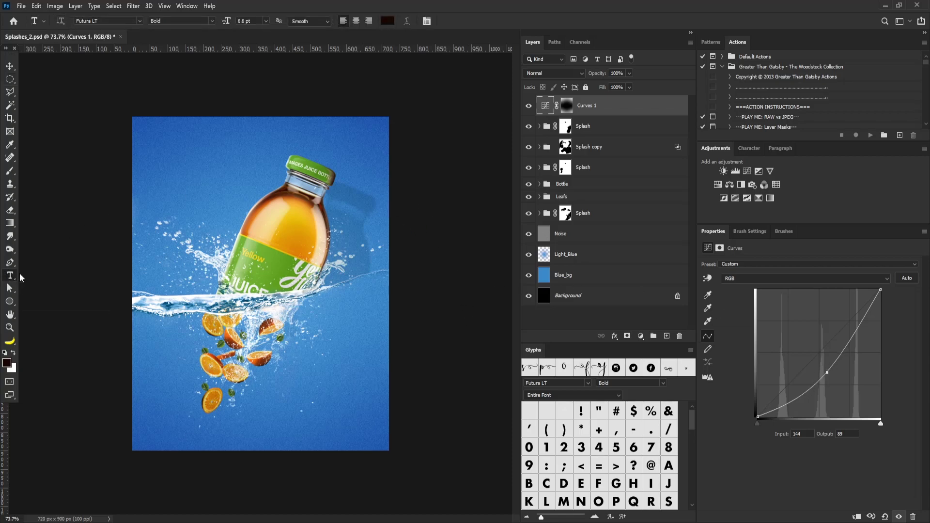
pyautogui.click(189, 203)
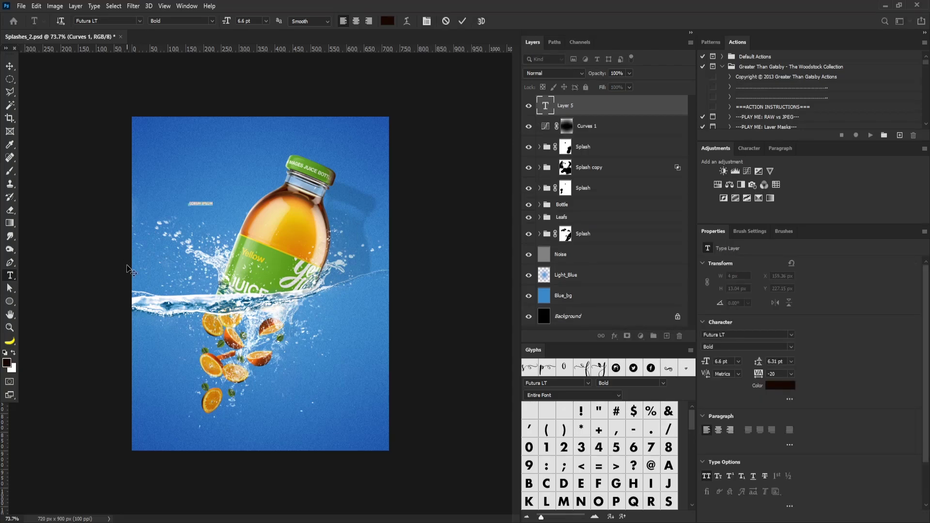
pyautogui.press('Left')
pyautogui.click(197, 207)
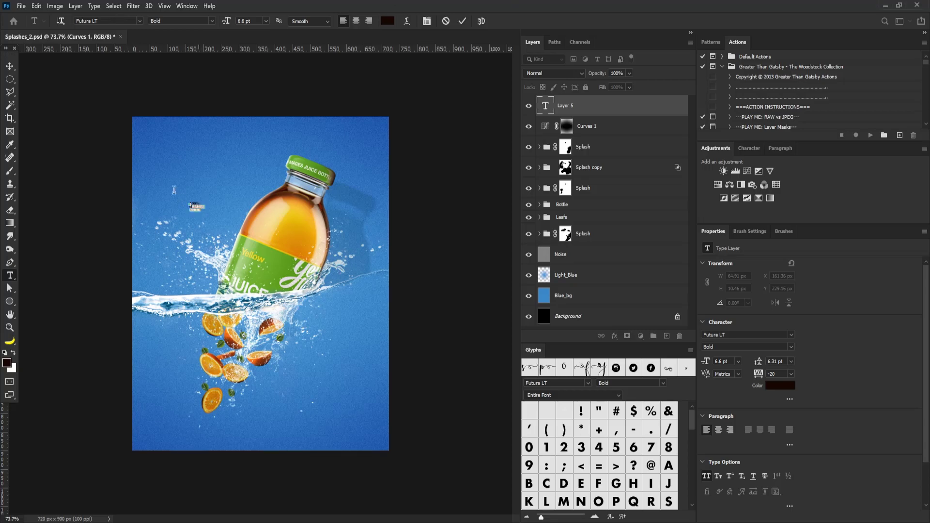
pyautogui.click(360, 24)
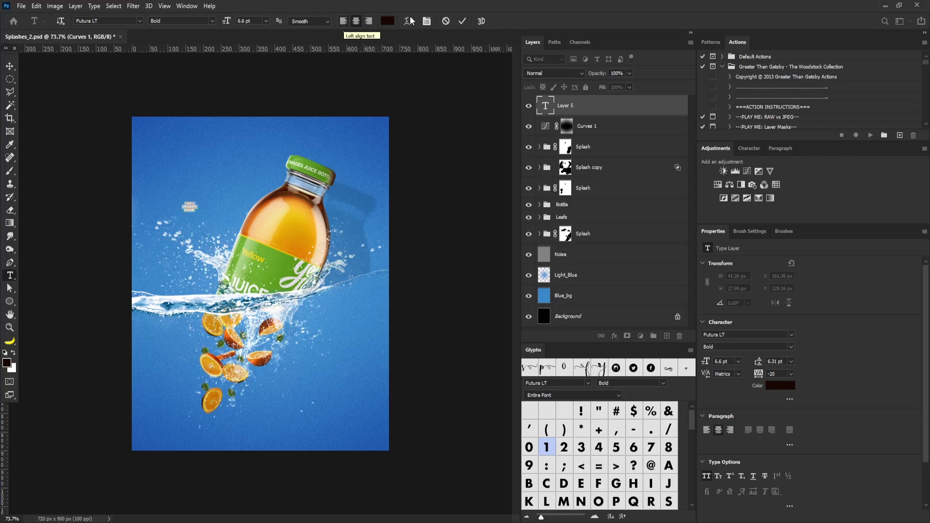
# Set the text color to white (ffffff) and commit the text layer
pyautogui.click(386, 22)
pyautogui.write('ffffff')
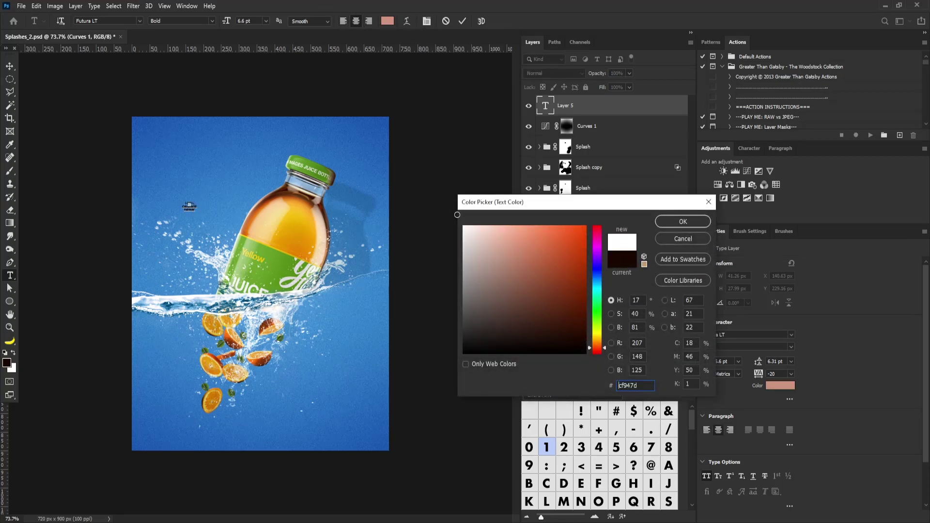
pyautogui.click(682, 221)
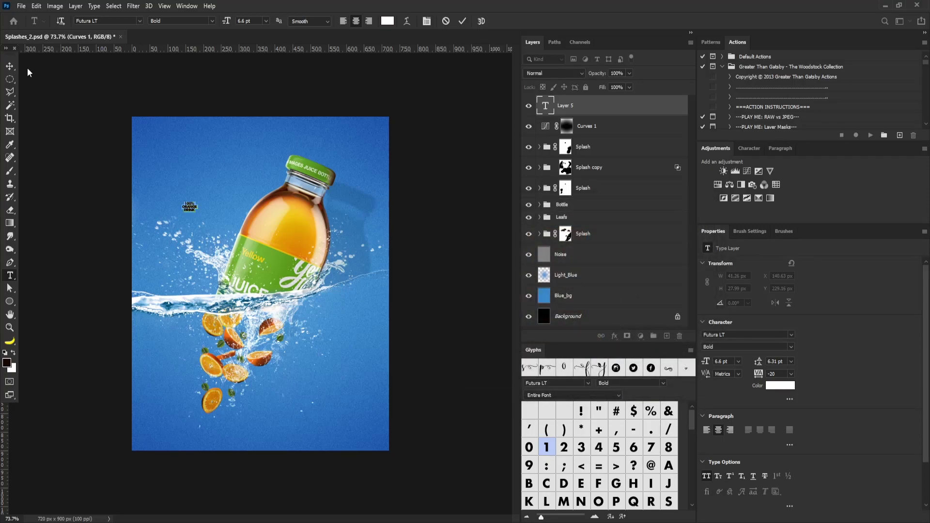
pyautogui.click(9, 66)
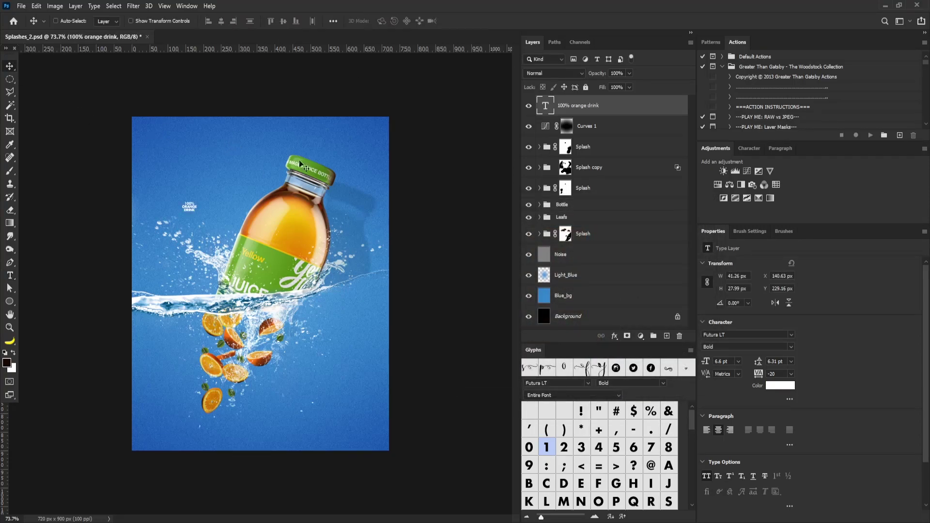
# Enlarge the headline to about 40 pt, skew it vertically by about -19.5°, and place it to the left of the bottle's neck
pyautogui.hotkey('ctrl', 't')
pyautogui.moveTo(198, 213); pyautogui.dragTo(244, 244)
pyautogui.moveTo(194, 202); pyautogui.dragTo(237, 186)
pyautogui.rightClick(216, 185)
pyautogui.click(263, 222)
pyautogui.rightClick(236, 176)
pyautogui.click(257, 180)
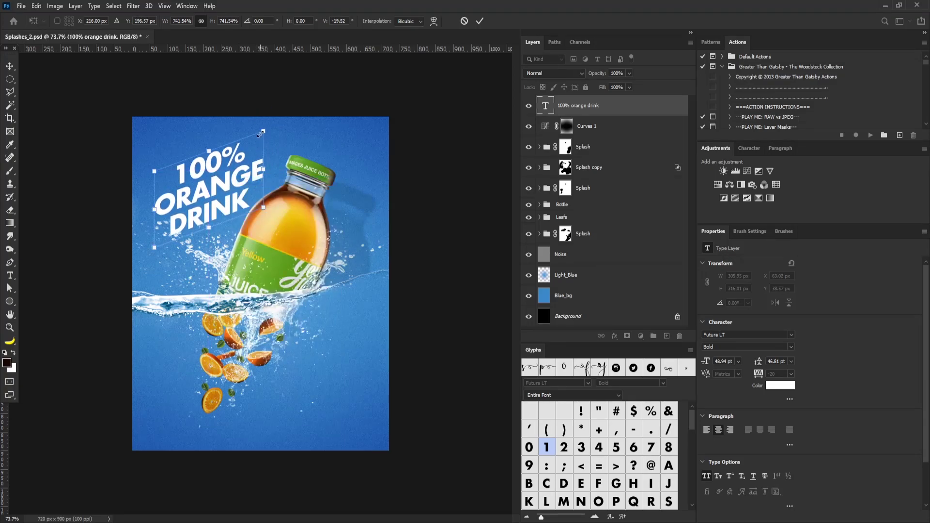
pyautogui.moveTo(263, 130); pyautogui.dragTo(251, 144)
pyautogui.moveTo(228, 188)
pyautogui.mouseDown()
pyautogui.moveTo(237, 199)
pyautogui.moveTo(262, 200)
pyautogui.moveTo(230, 201)
pyautogui.mouseUp()
pyautogui.press('Return')
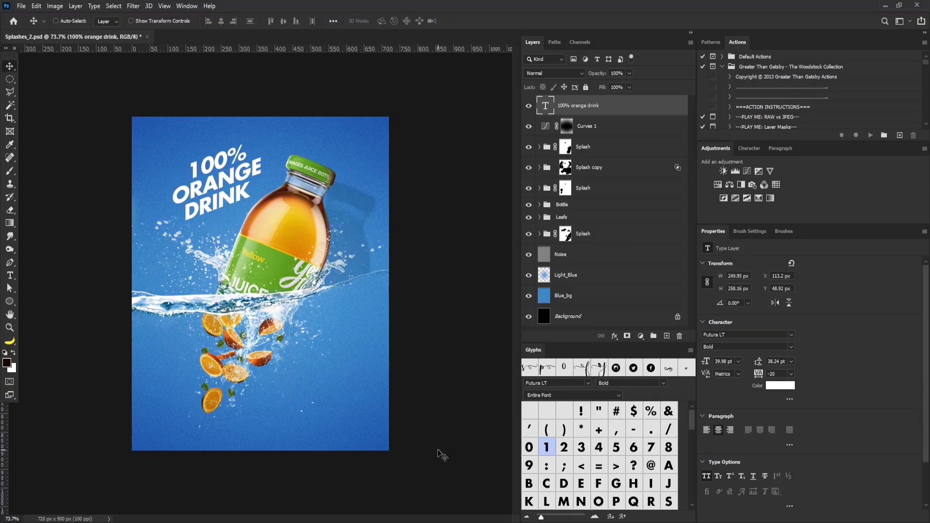
# Move the headline below the water to the right of the orange slices and scale it up to about 111.65%
pyautogui.moveTo(216, 209); pyautogui.dragTo(311, 412)
pyautogui.hotkey('ctrl', 't')
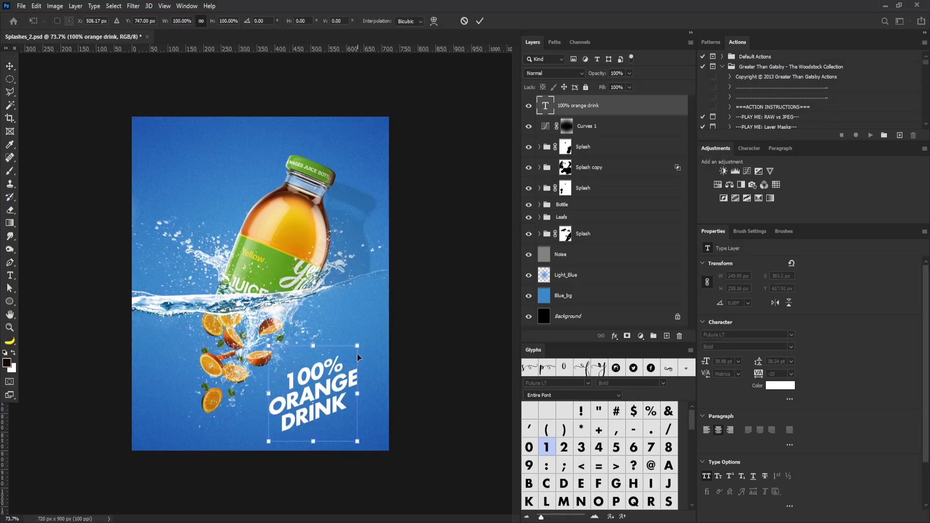
pyautogui.moveTo(357, 345); pyautogui.dragTo(370, 330)
pyautogui.moveTo(332, 385)
pyautogui.mouseDown()
pyautogui.moveTo(358, 356)
pyautogui.moveTo(334, 380)
pyautogui.mouseUp()
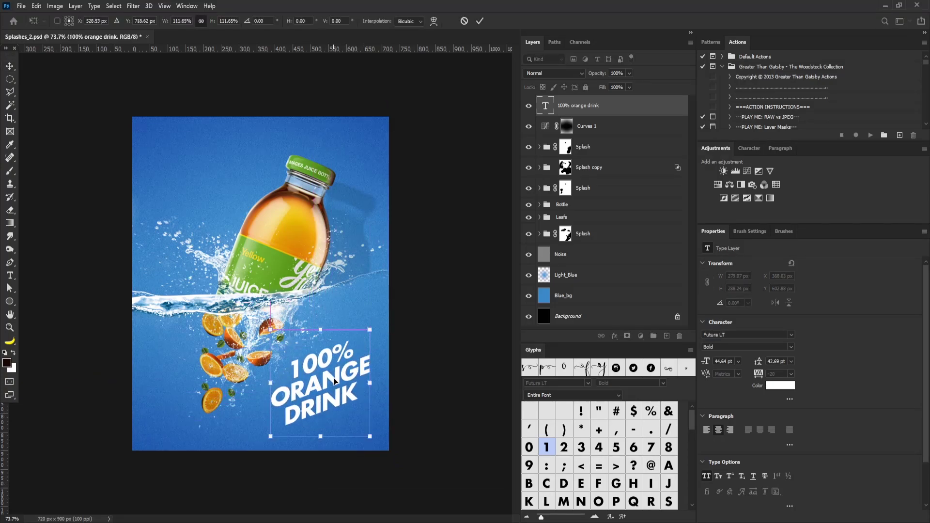
pyautogui.press('Return')
pyautogui.moveTo(335, 419); pyautogui.dragTo(331, 401)
pyautogui.moveTo(402, 455); pyautogui.dragTo(388, 450)
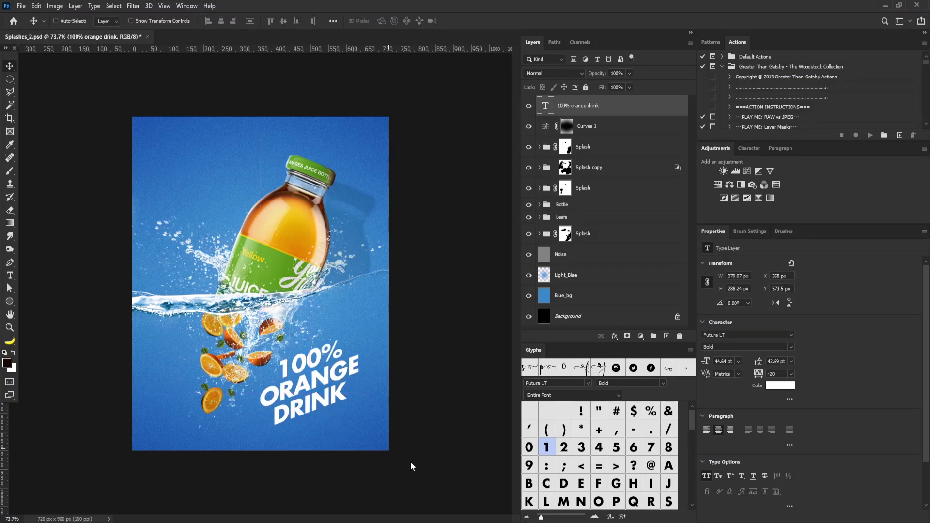
pyautogui.moveTo(345, 395); pyautogui.dragTo(342, 390)
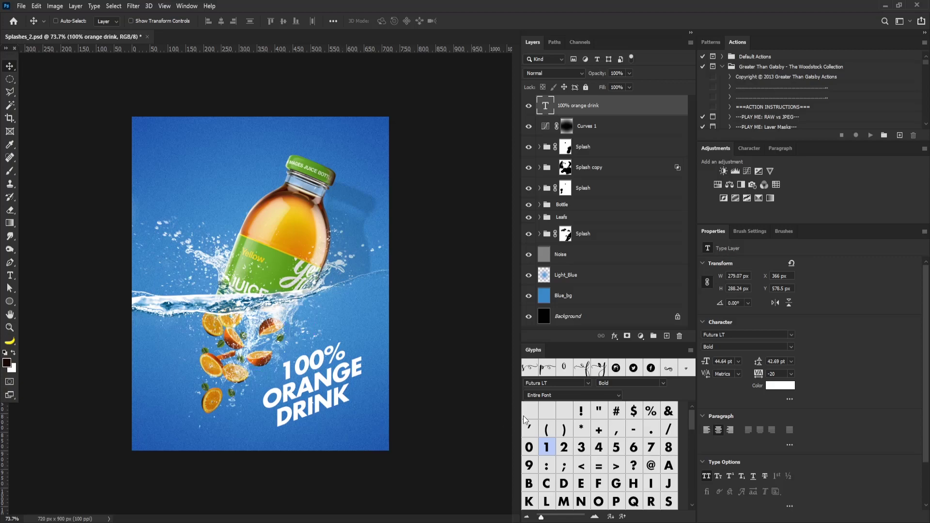